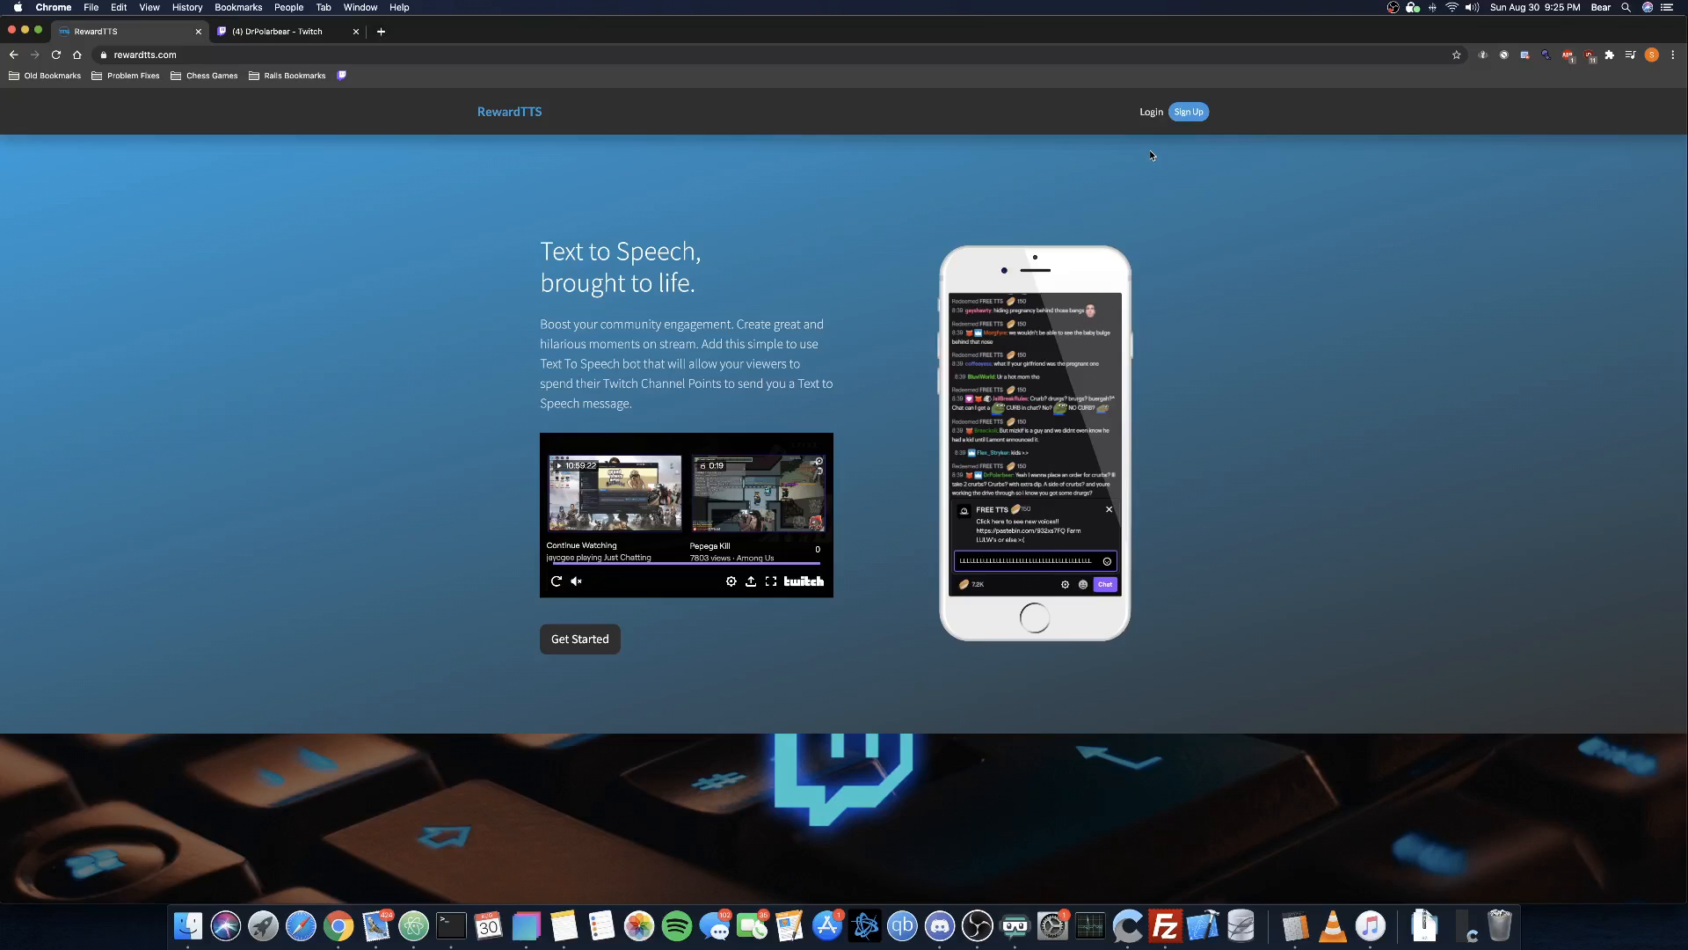
# Step: Log in to RewardTTS with the Twitch account
pyautogui.click(1151, 112)
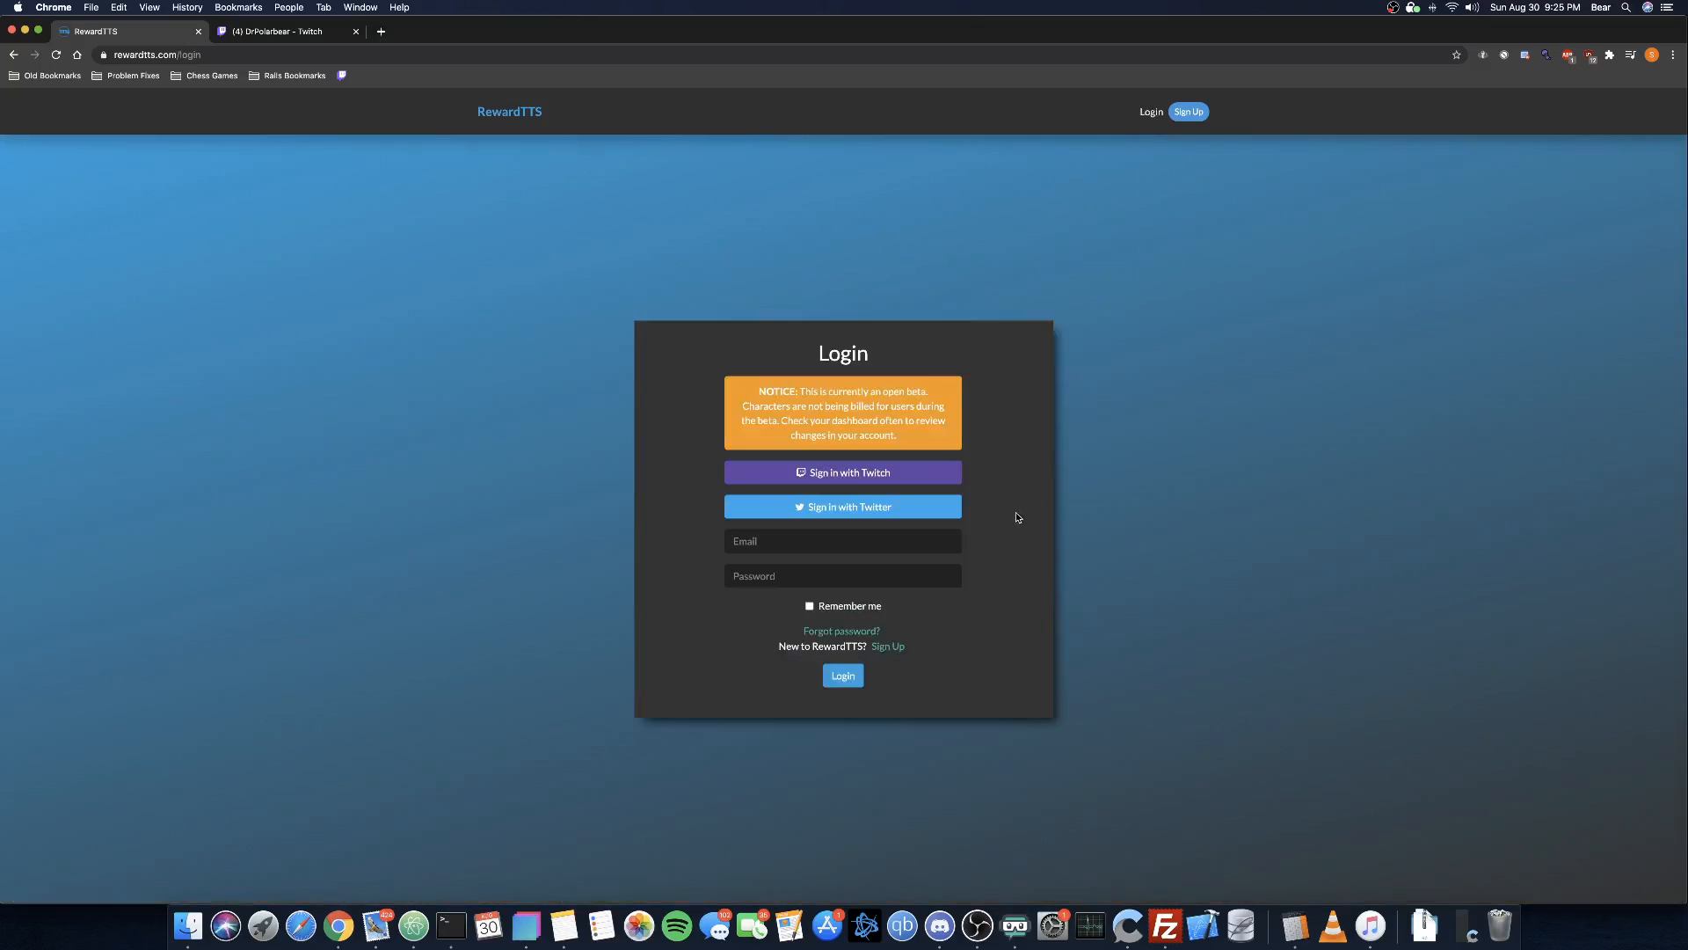
pyautogui.click(846, 481)
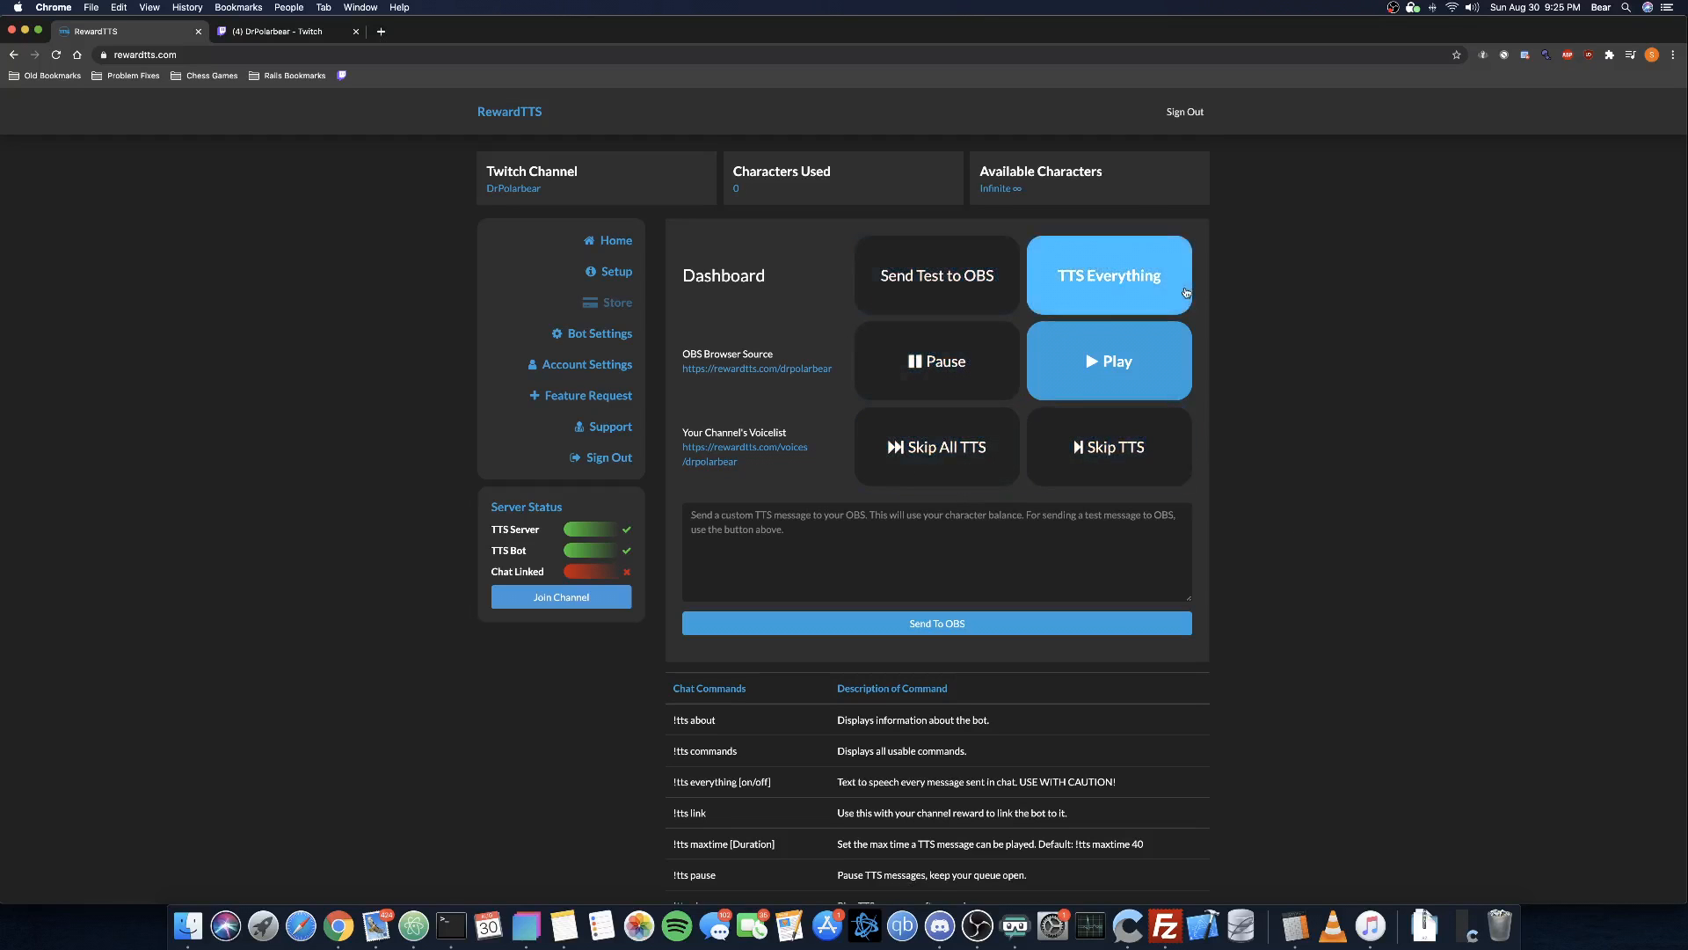
# Step: Look over the dashboard's chat commands and have the TTS bot join the Twitch channel
pyautogui.scroll(-3, 936, 606)
pyautogui.scroll(-3, 937, 611)
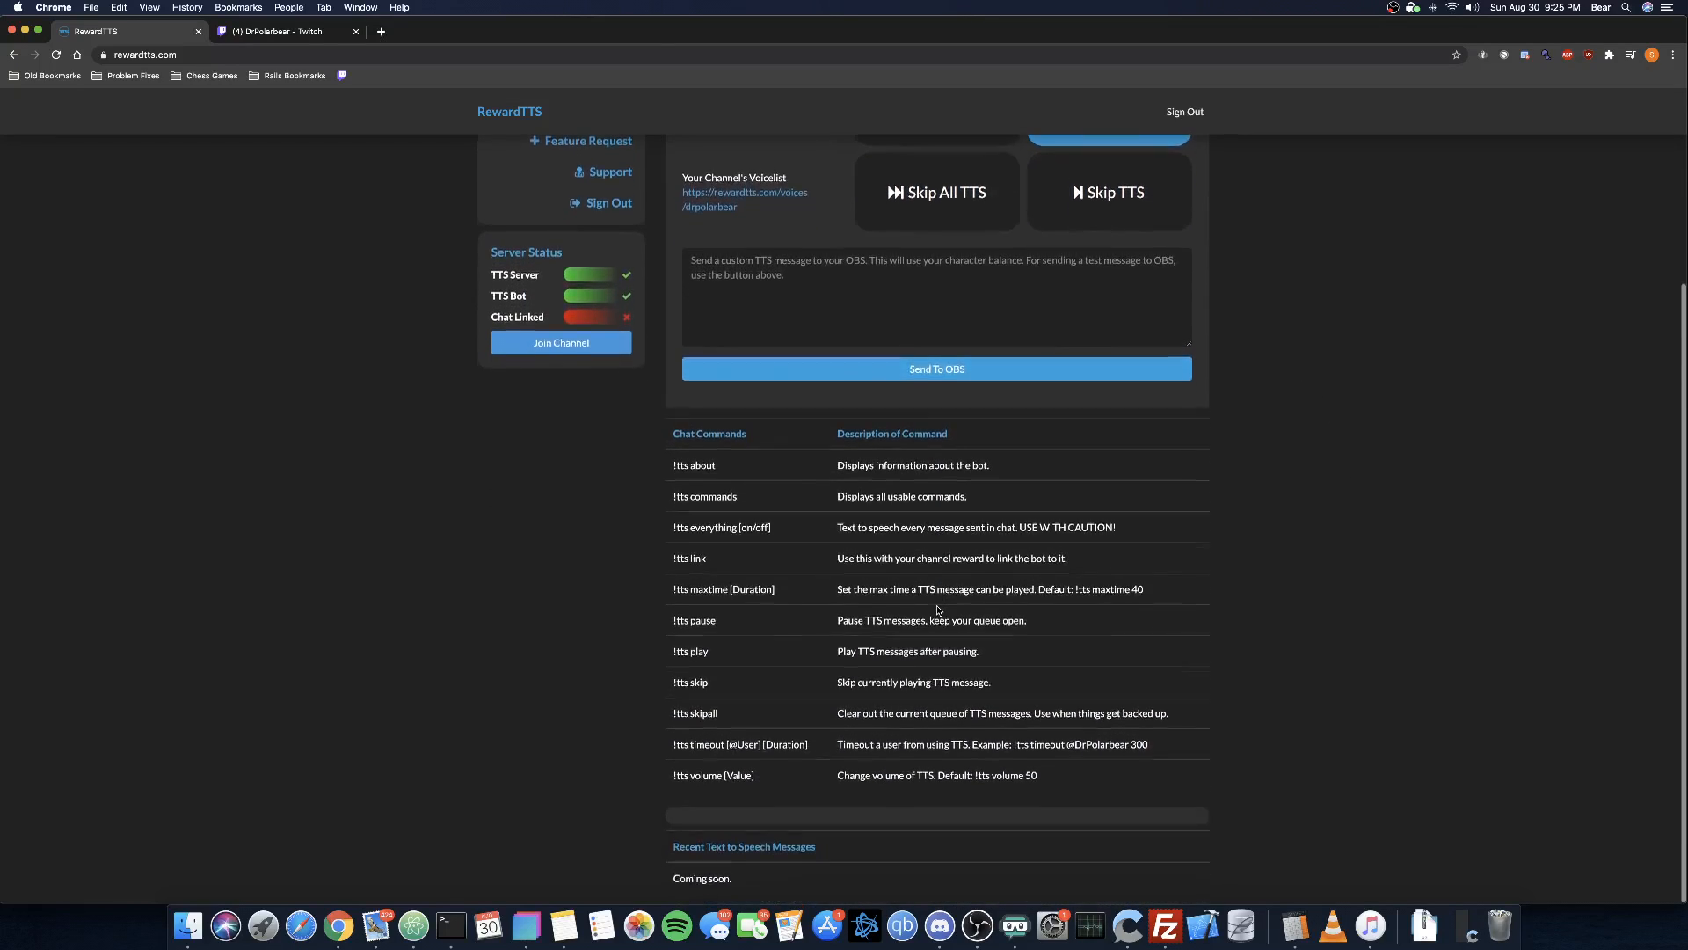
pyautogui.moveTo(1085, 791); pyautogui.dragTo(664, 447)
pyautogui.click(663, 449)
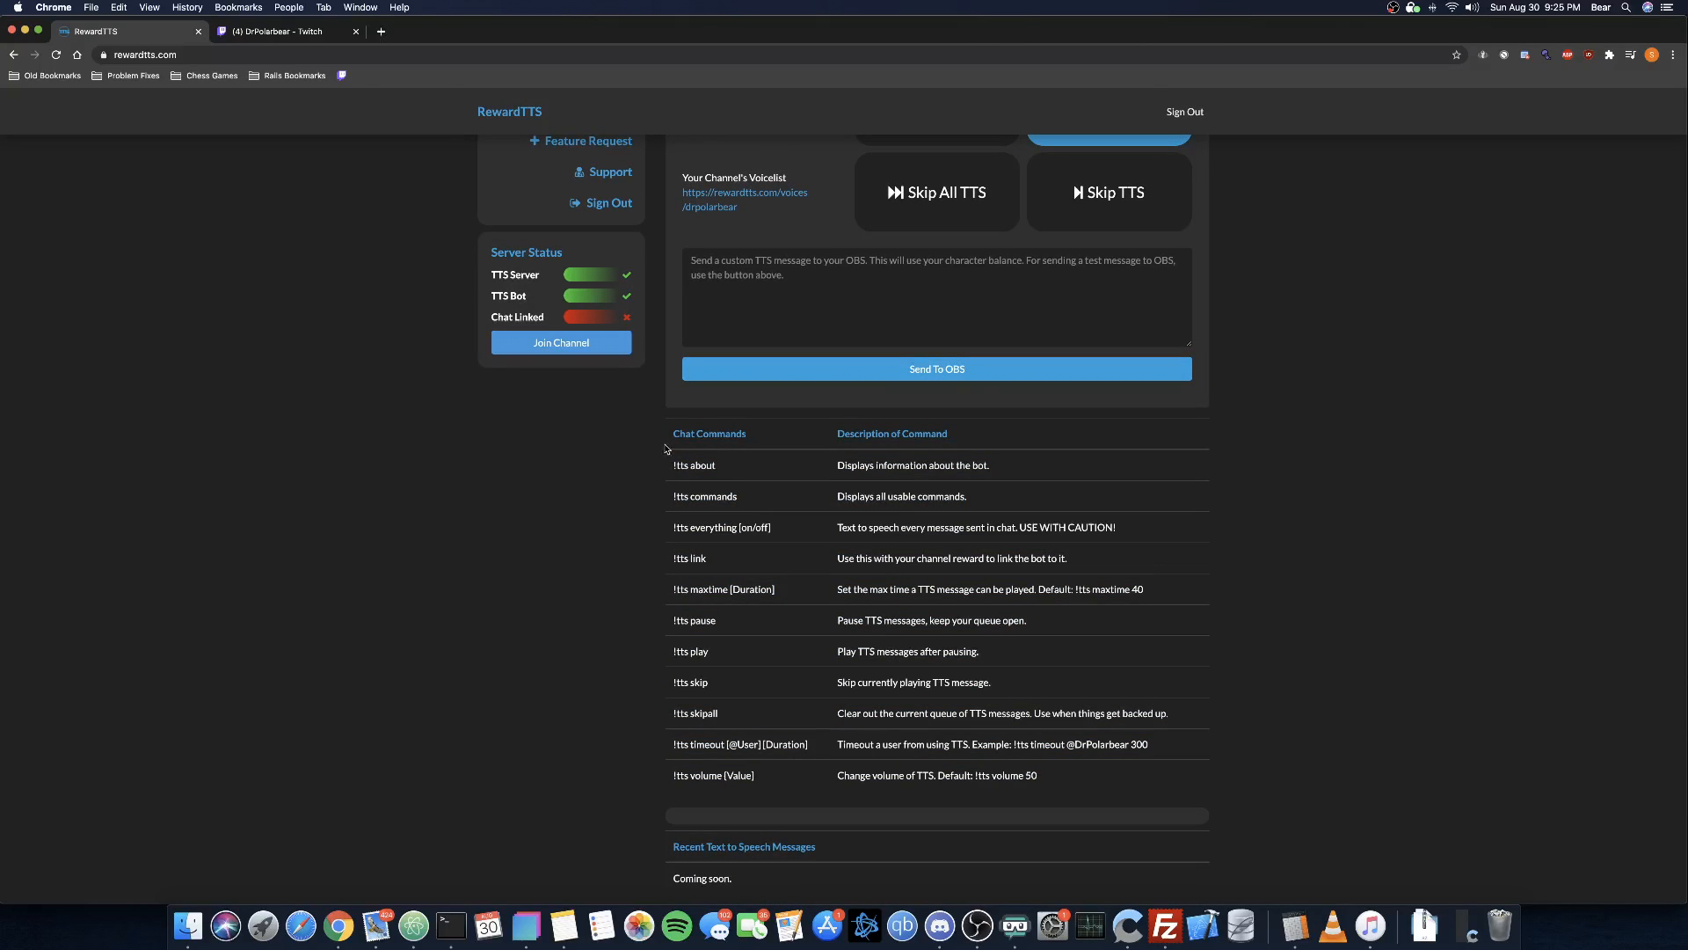
pyautogui.scroll(5, 664, 450)
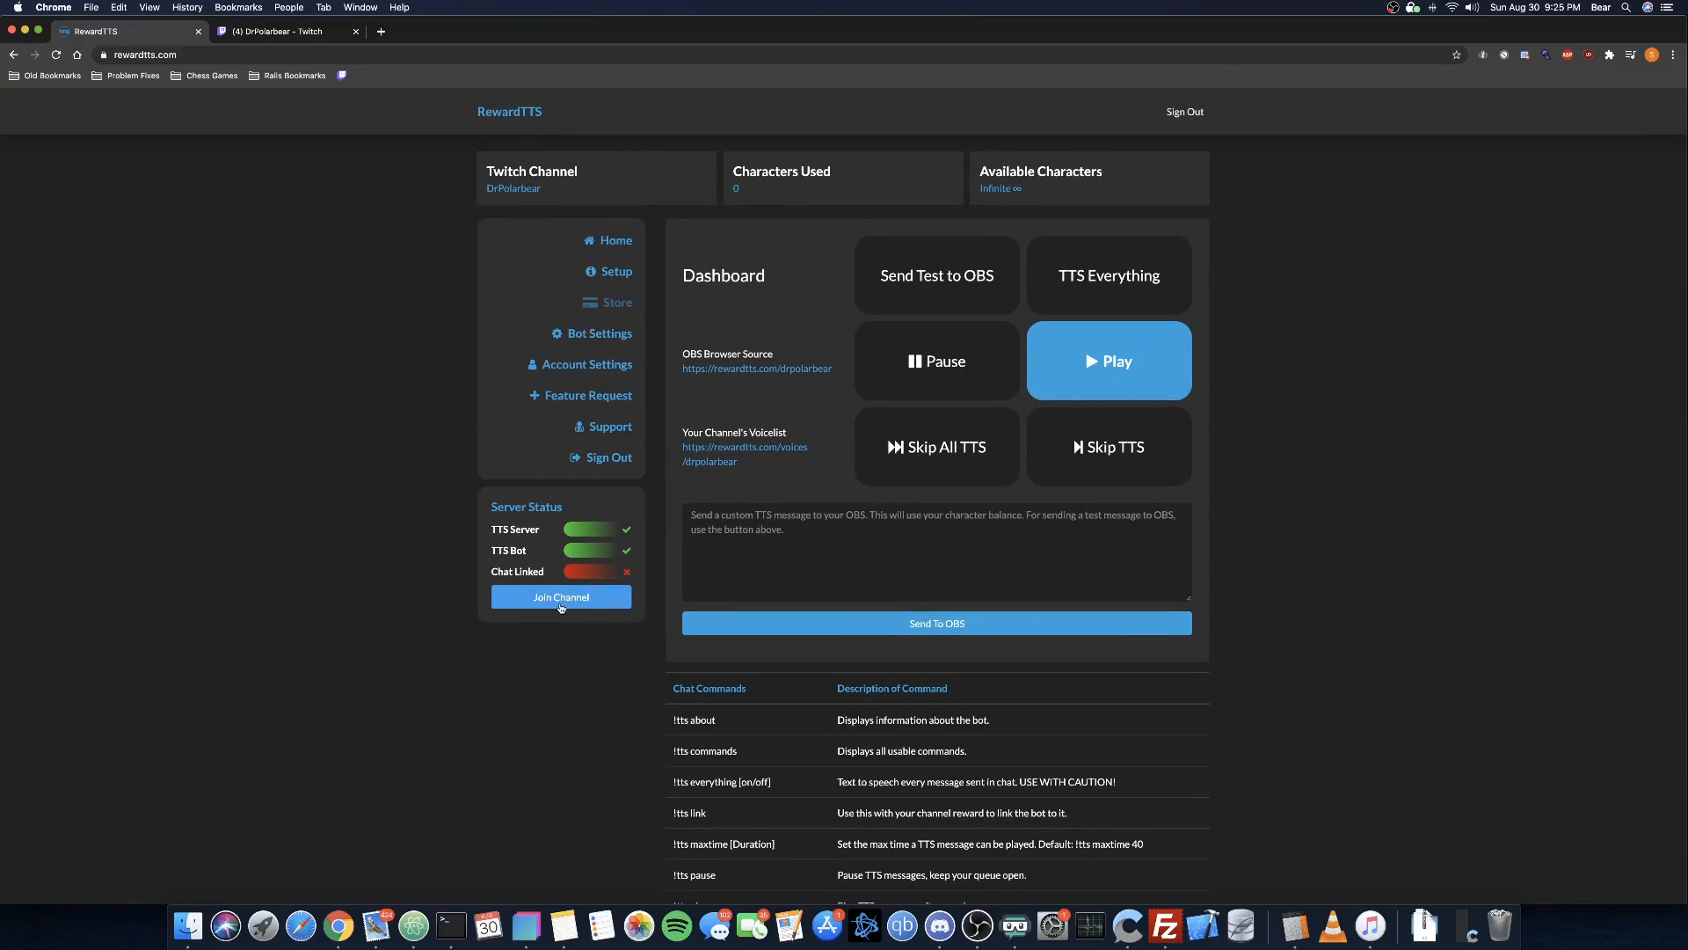
pyautogui.click(560, 597)
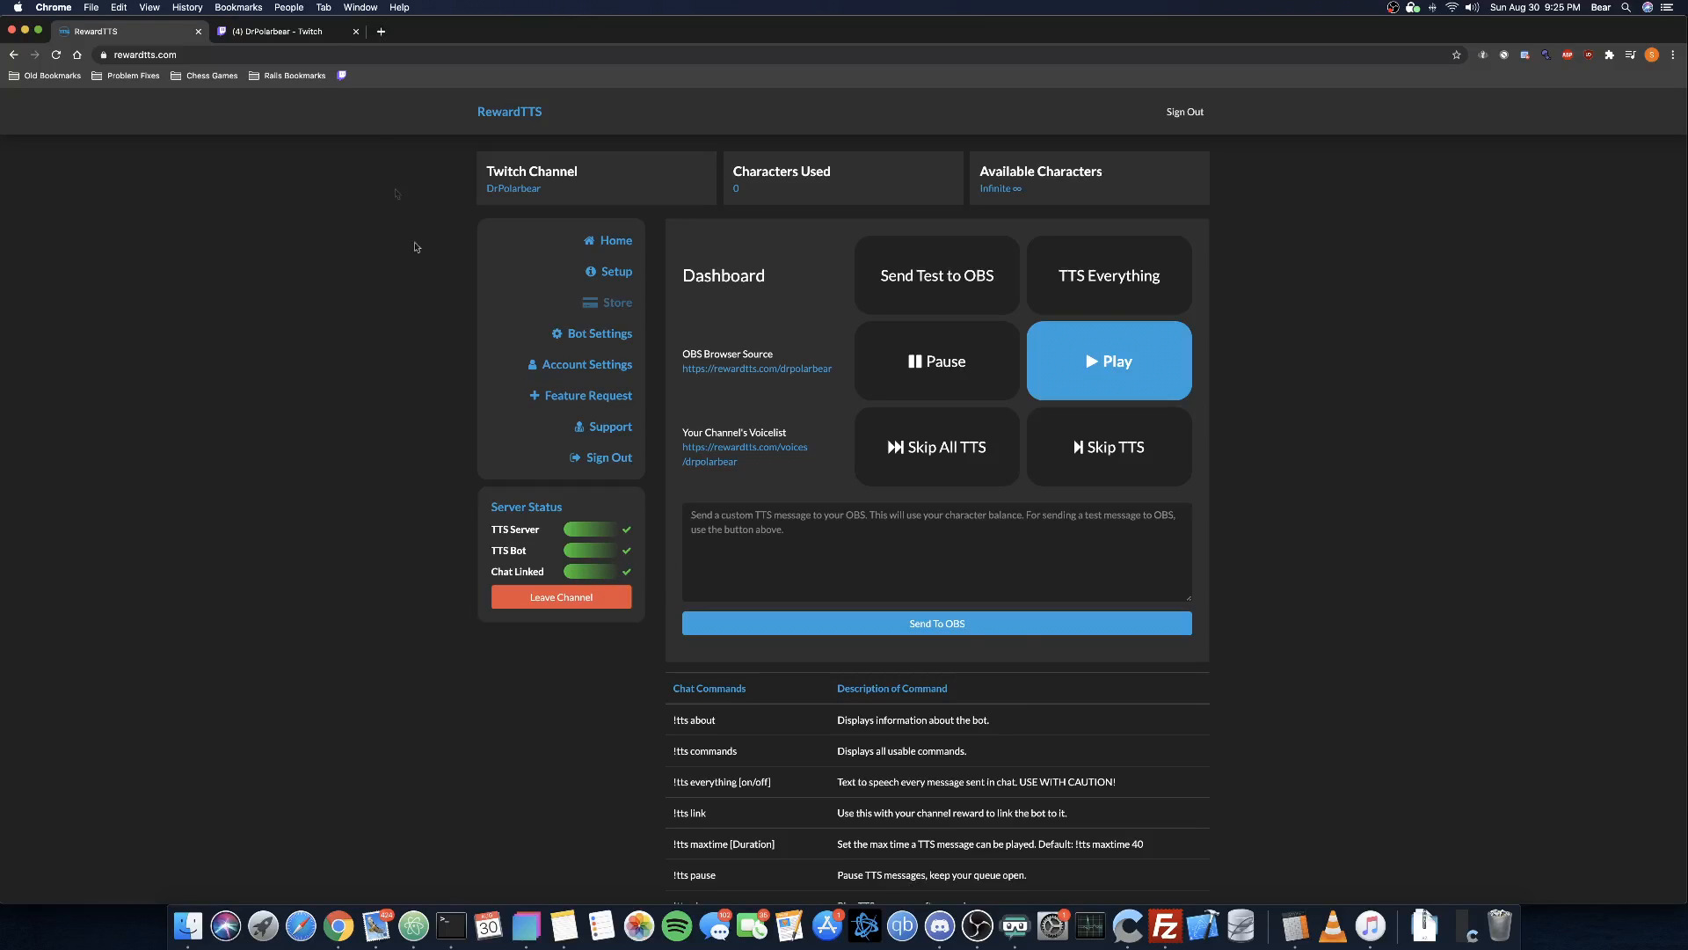
# Step: In the Twitch channel's chat, make RewardTTS a moderator with "/mod RewardTTS" and test the bot with "!tts about"
pyautogui.click(293, 35)
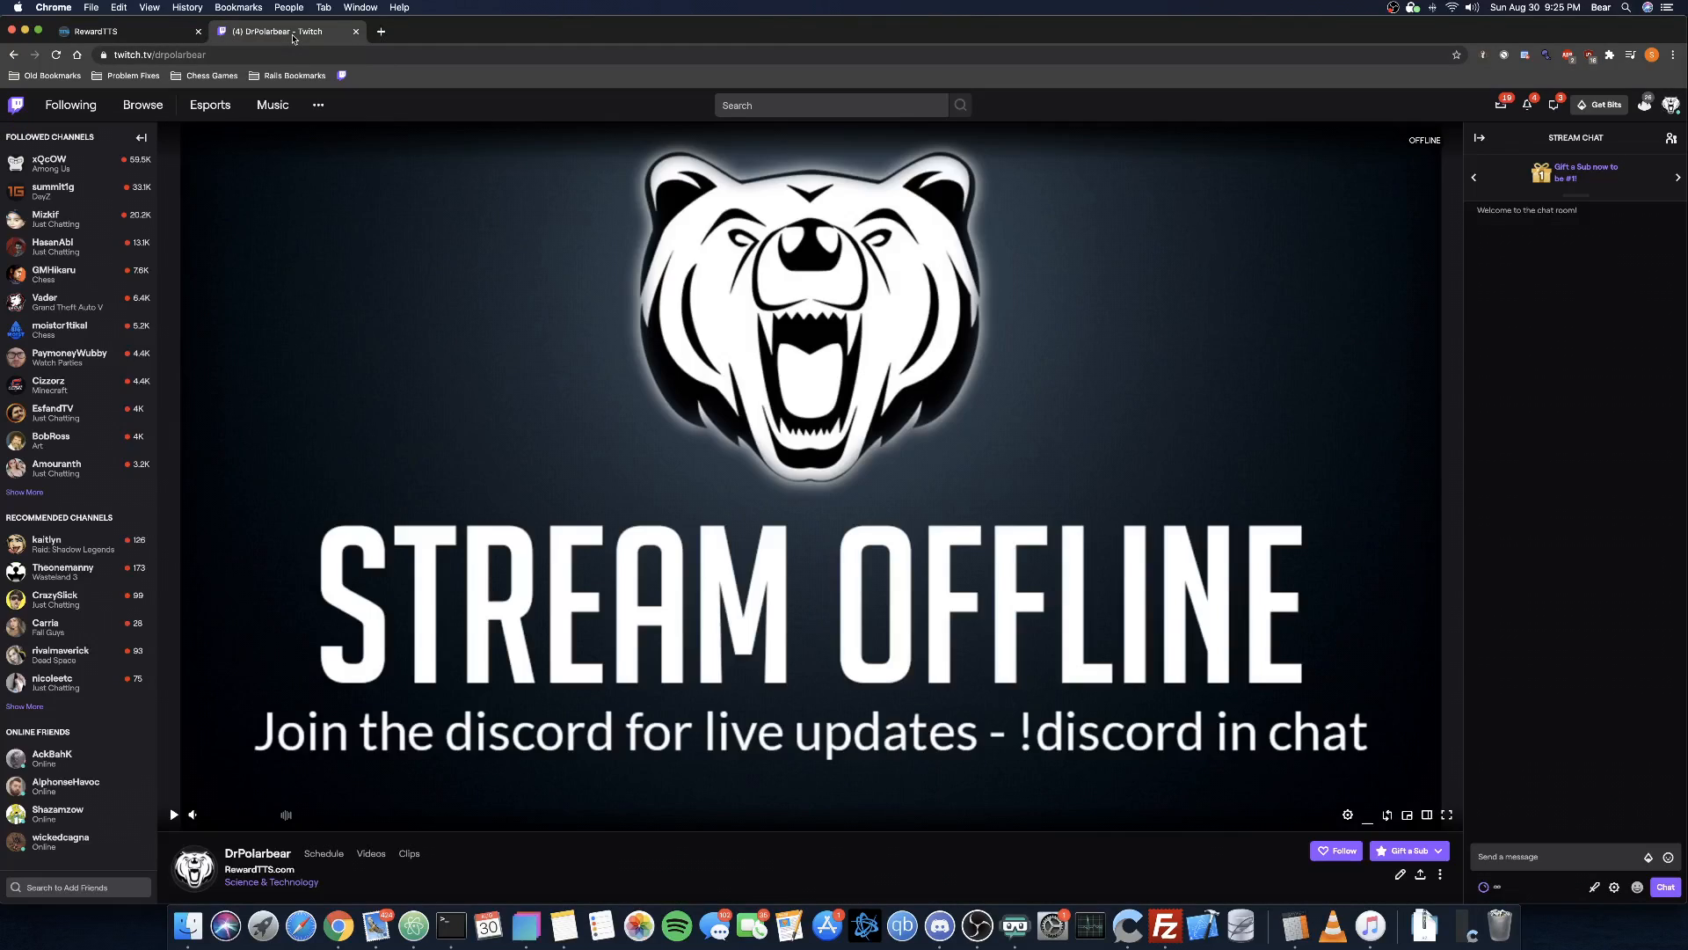
pyautogui.click(1530, 857)
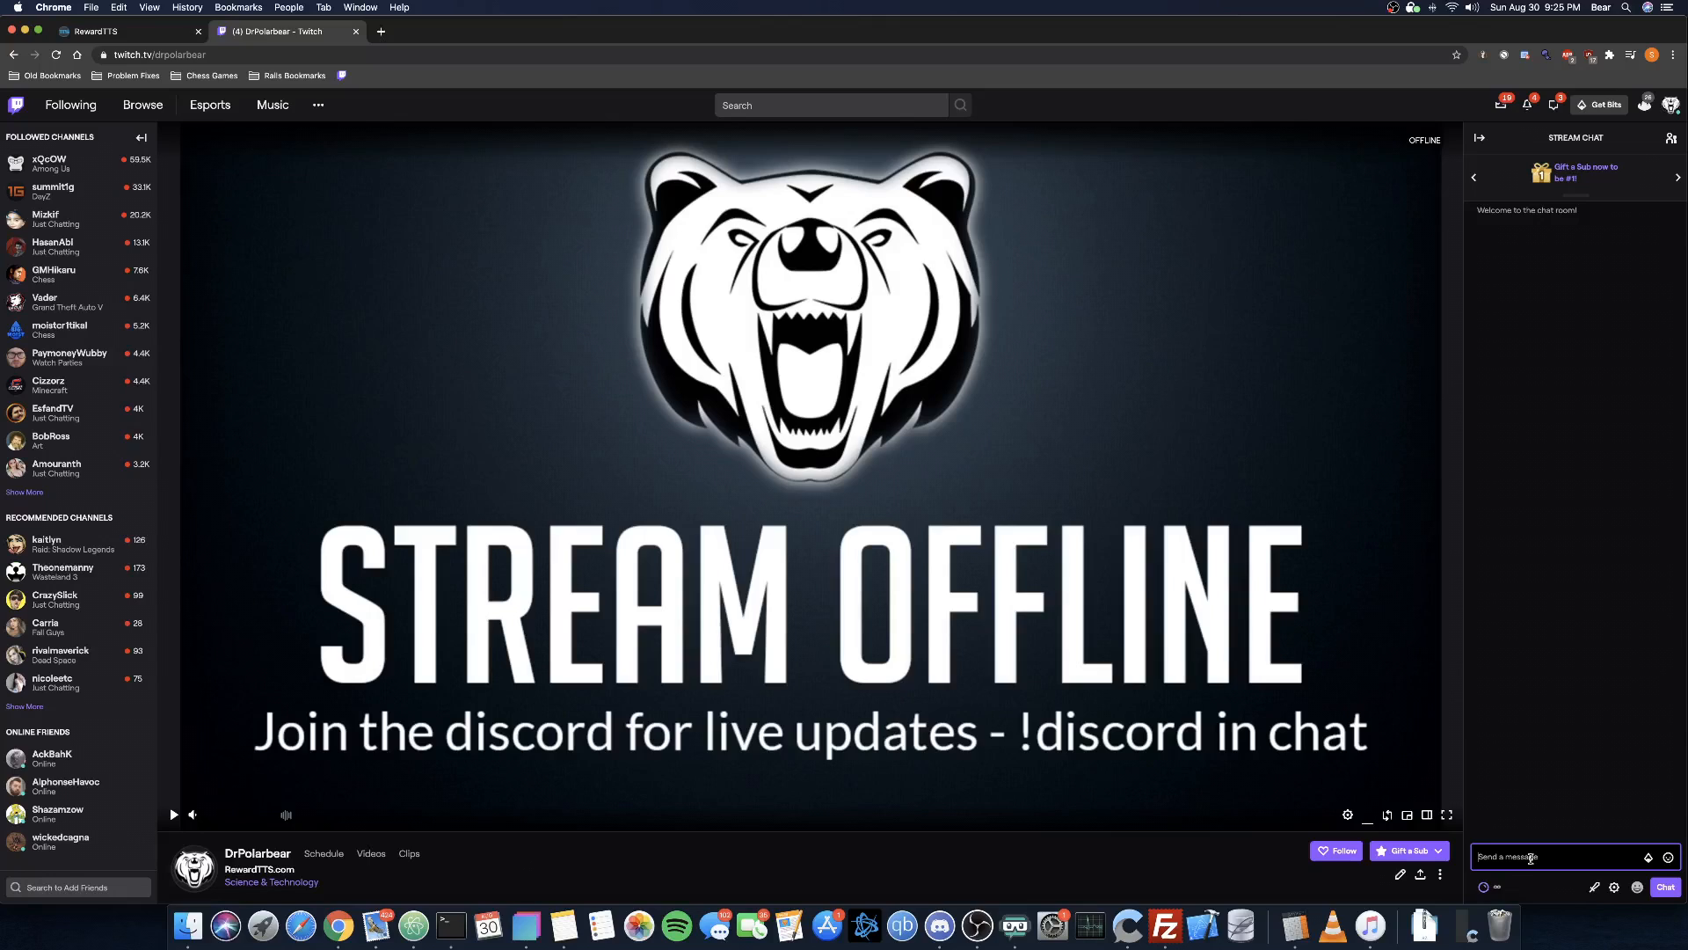
pyautogui.write('/mod RewardTTS')
pyautogui.press('Return')
pyautogui.write('!tts about')
pyautogui.press('Return')
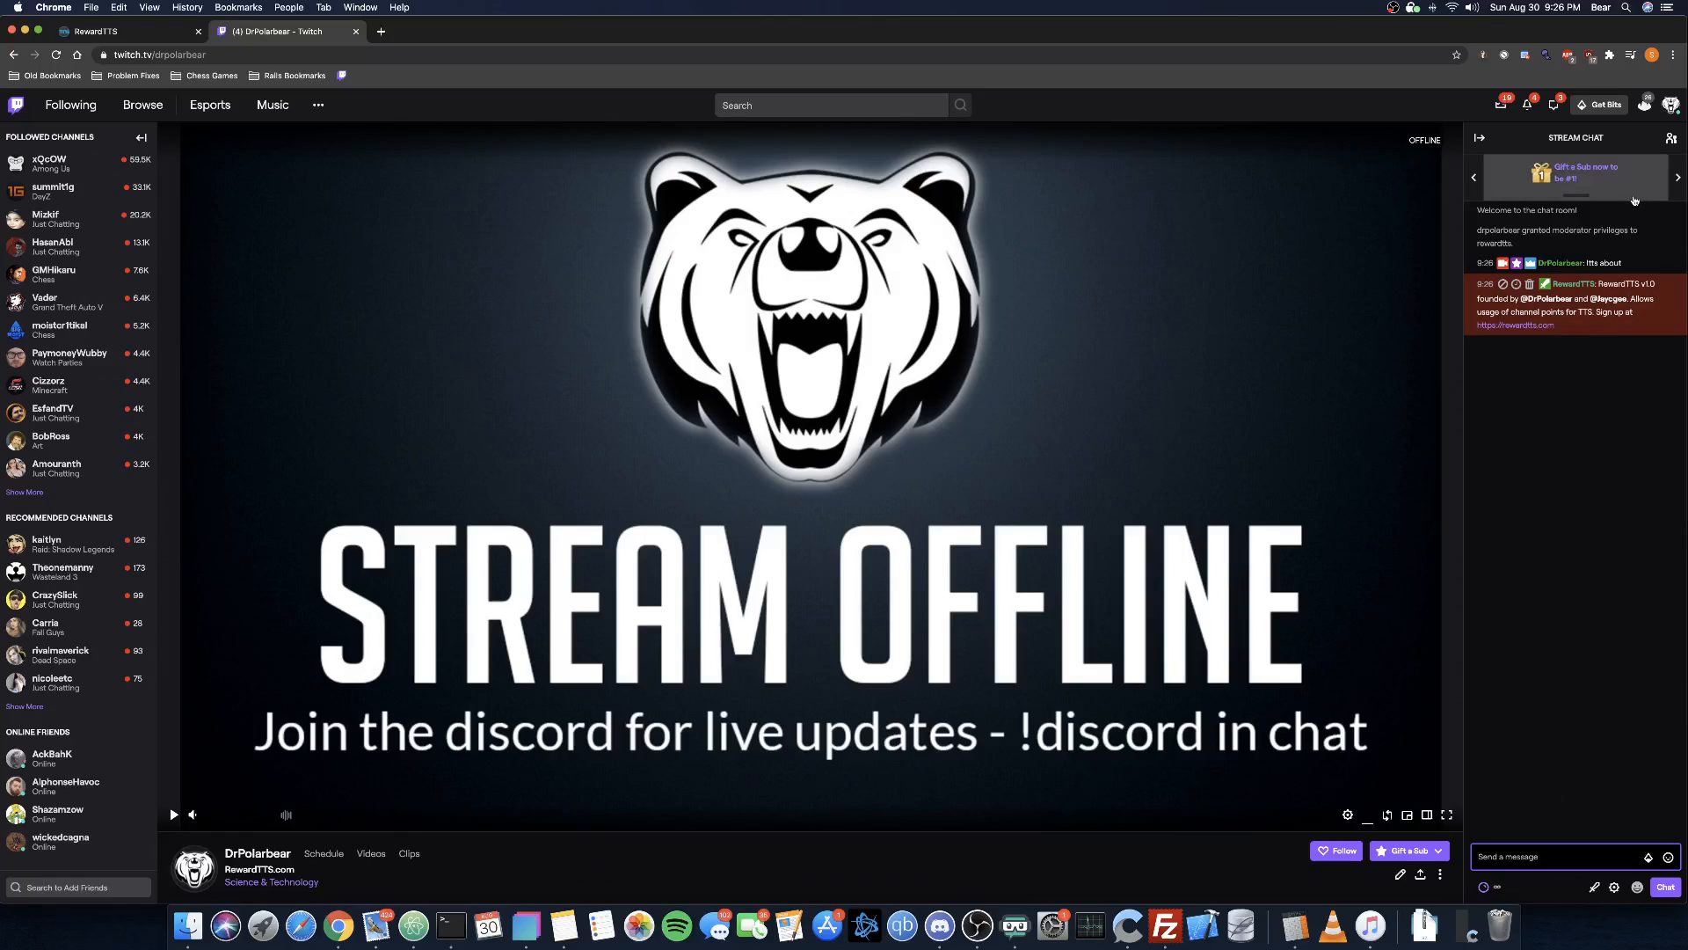
pyautogui.click(1670, 105)
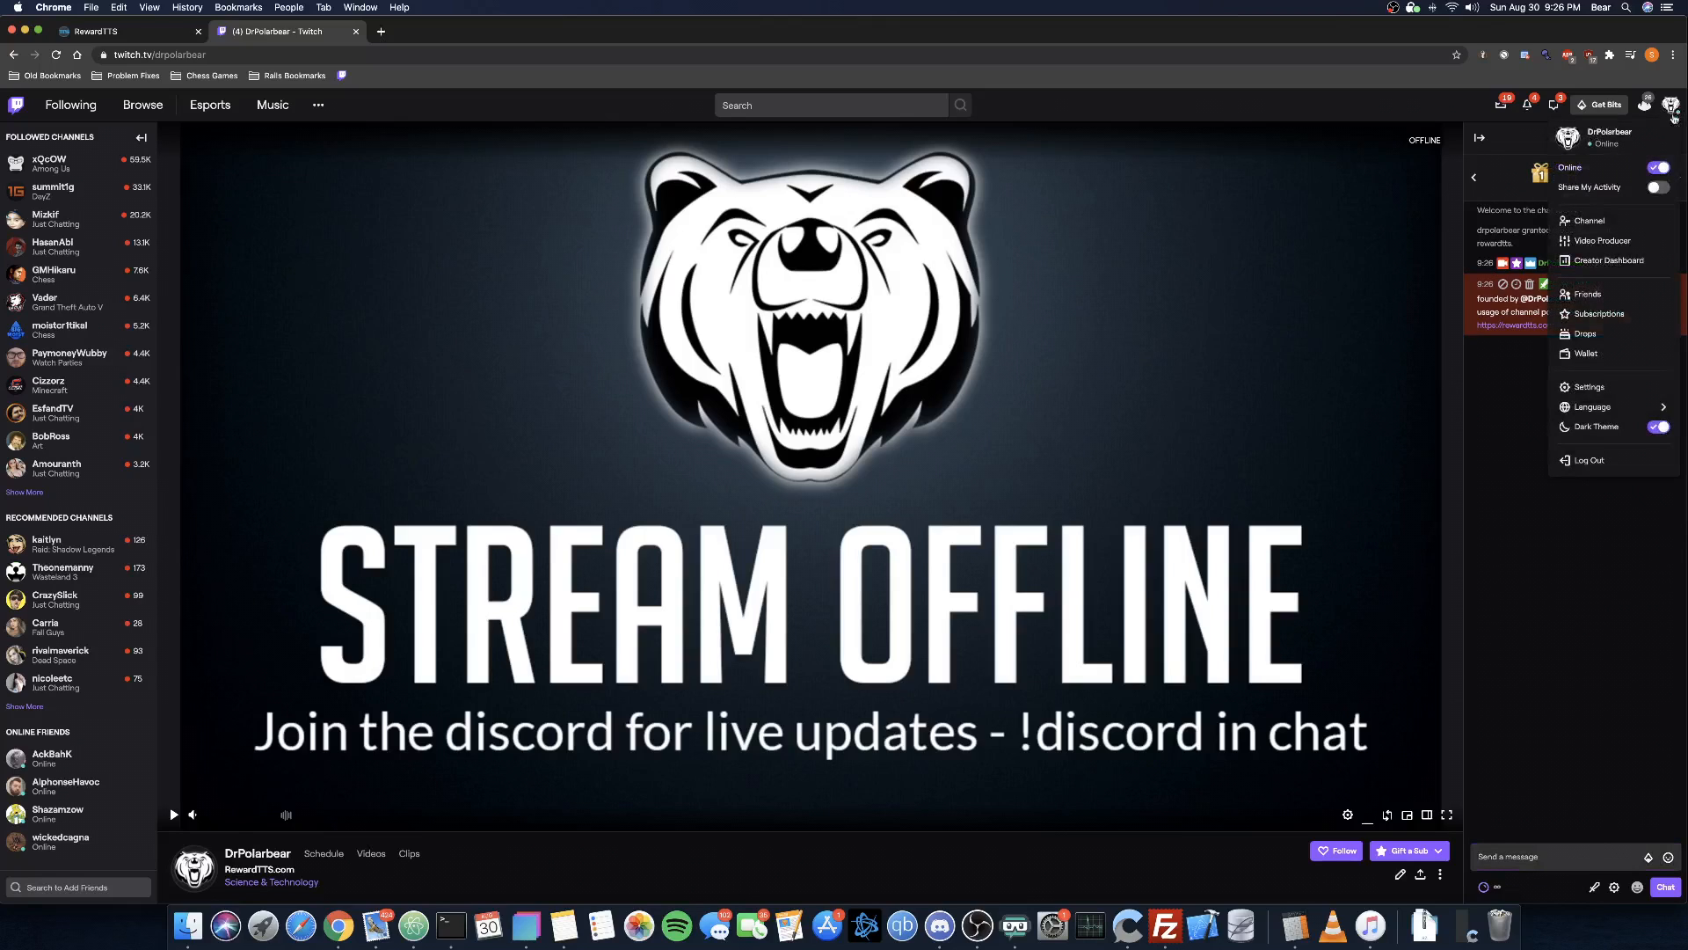
pyautogui.click(1615, 261)
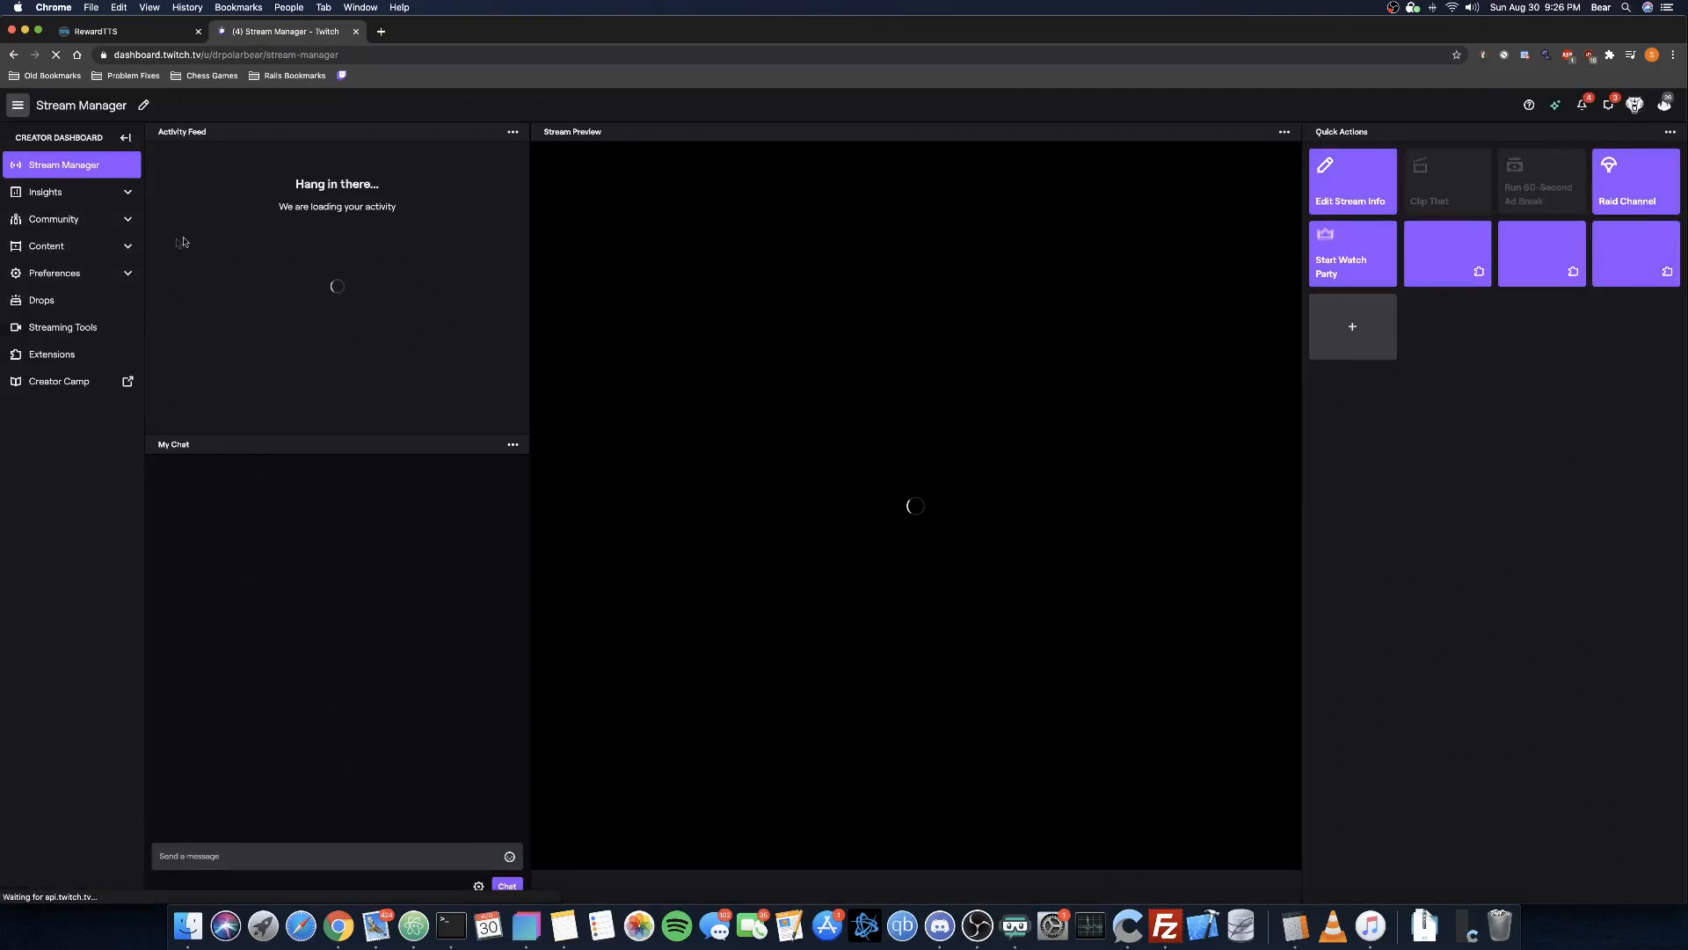
pyautogui.click(72, 225)
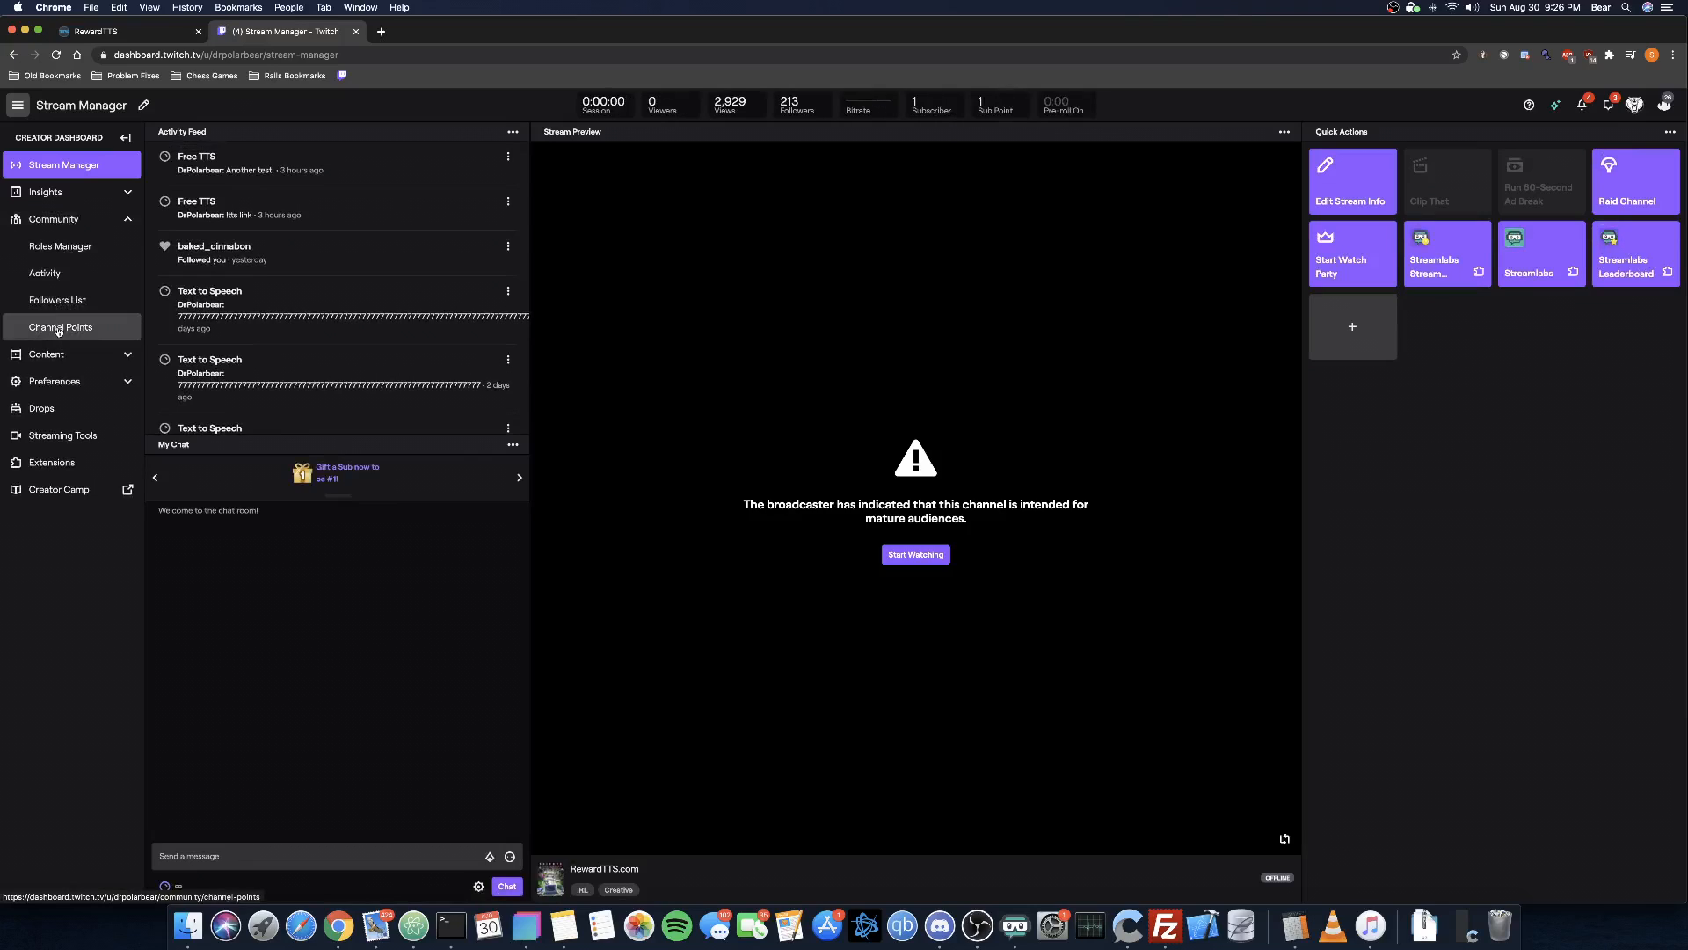
pyautogui.click(60, 328)
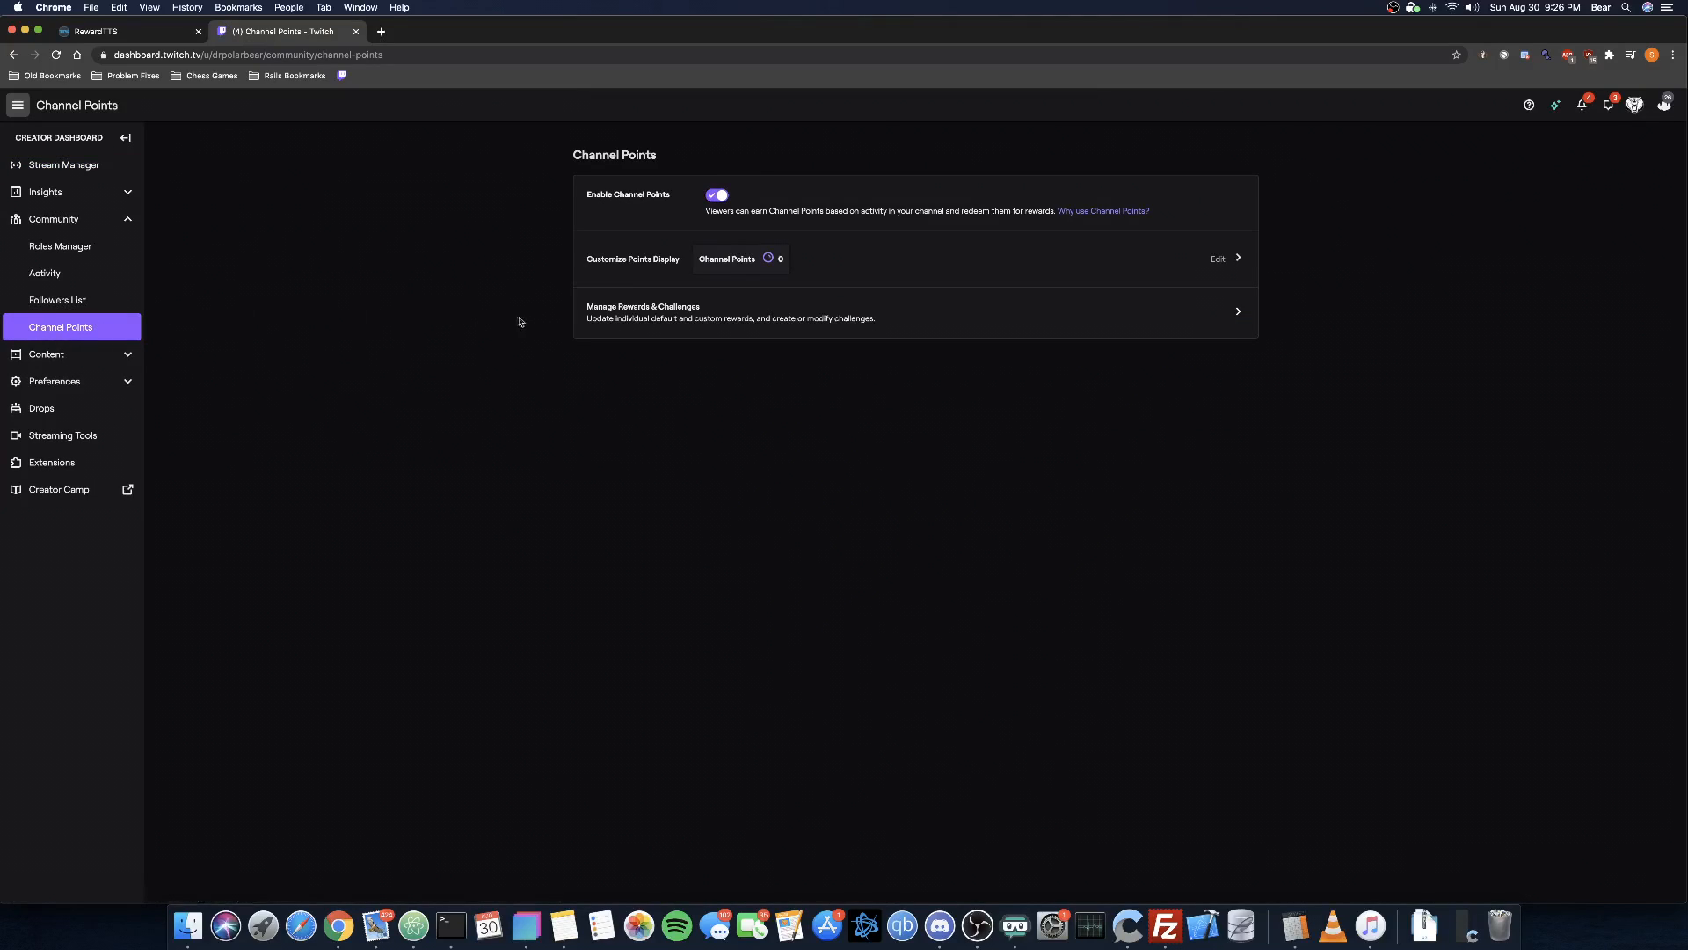
pyautogui.click(861, 337)
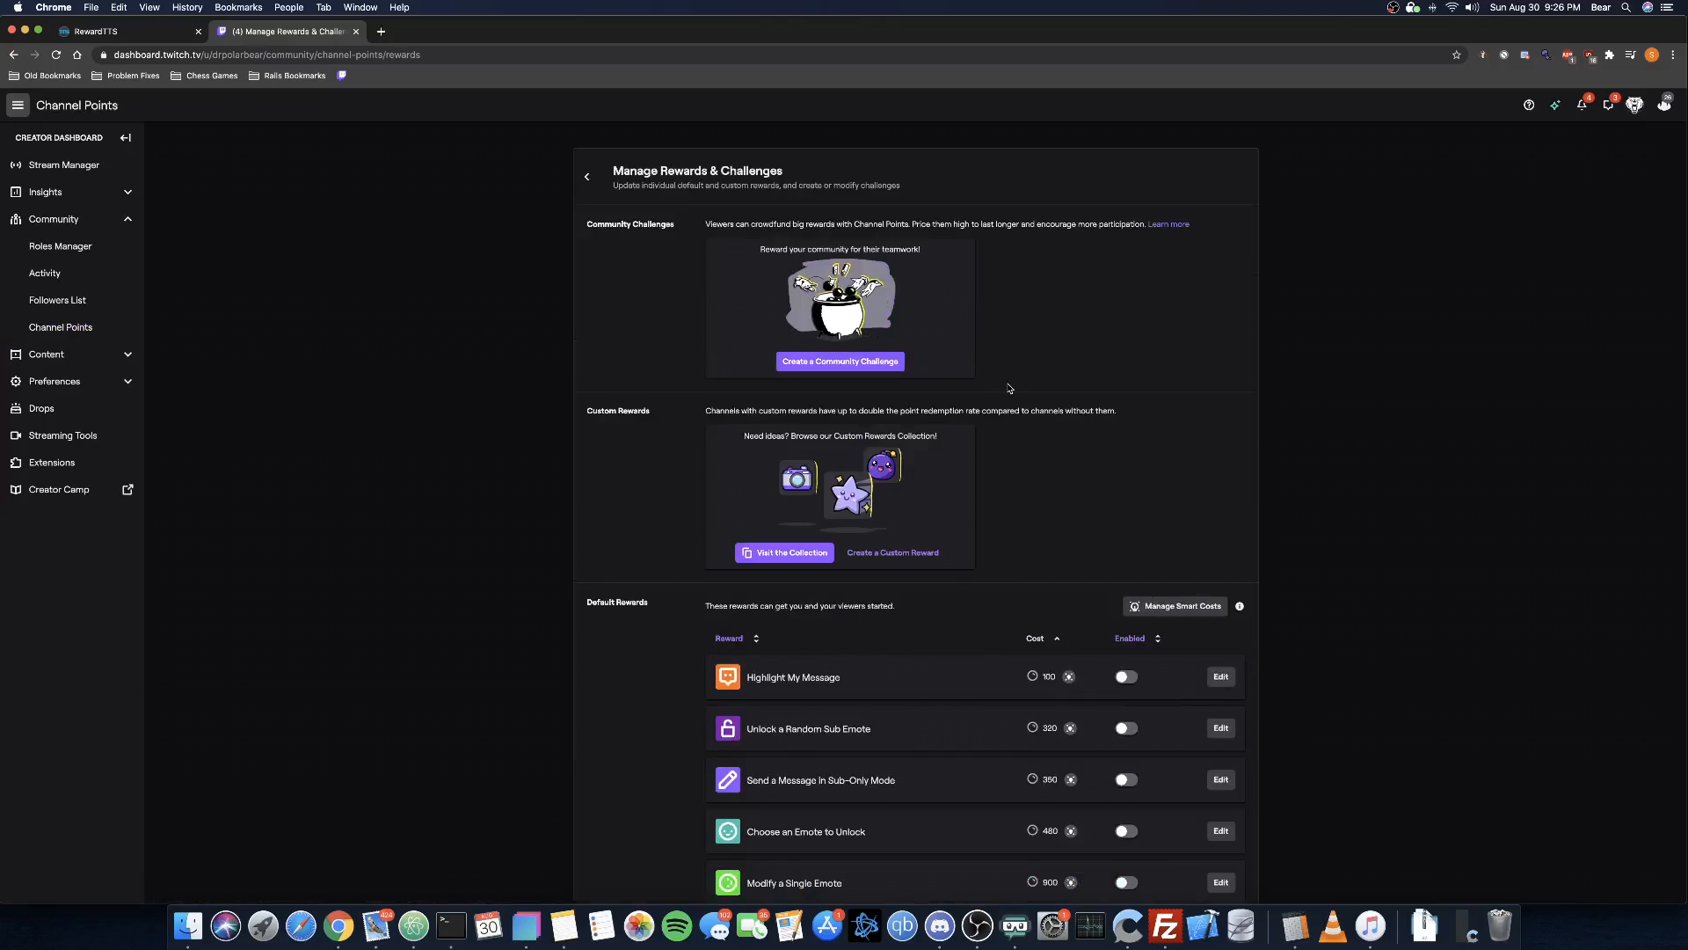
pyautogui.click(893, 555)
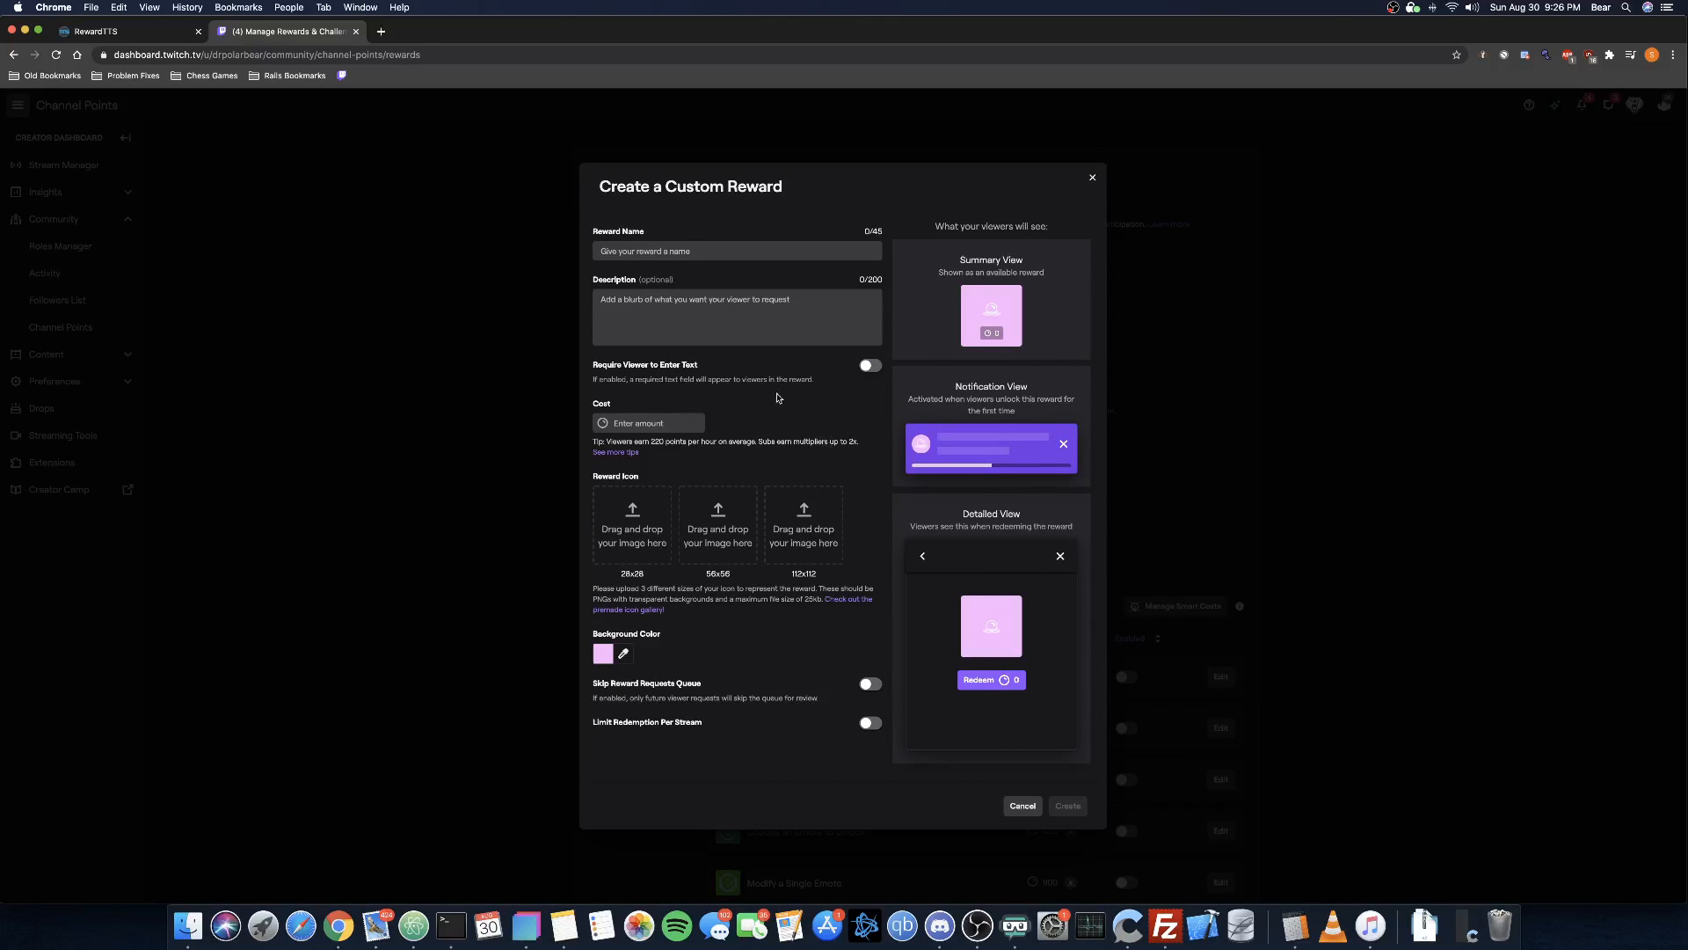
# Step: Name the custom reward "Free TTS" and use the channel's voicelist link copied from the RewardTTS dashboard as its description
pyautogui.click(705, 252)
pyautogui.write('Fre')
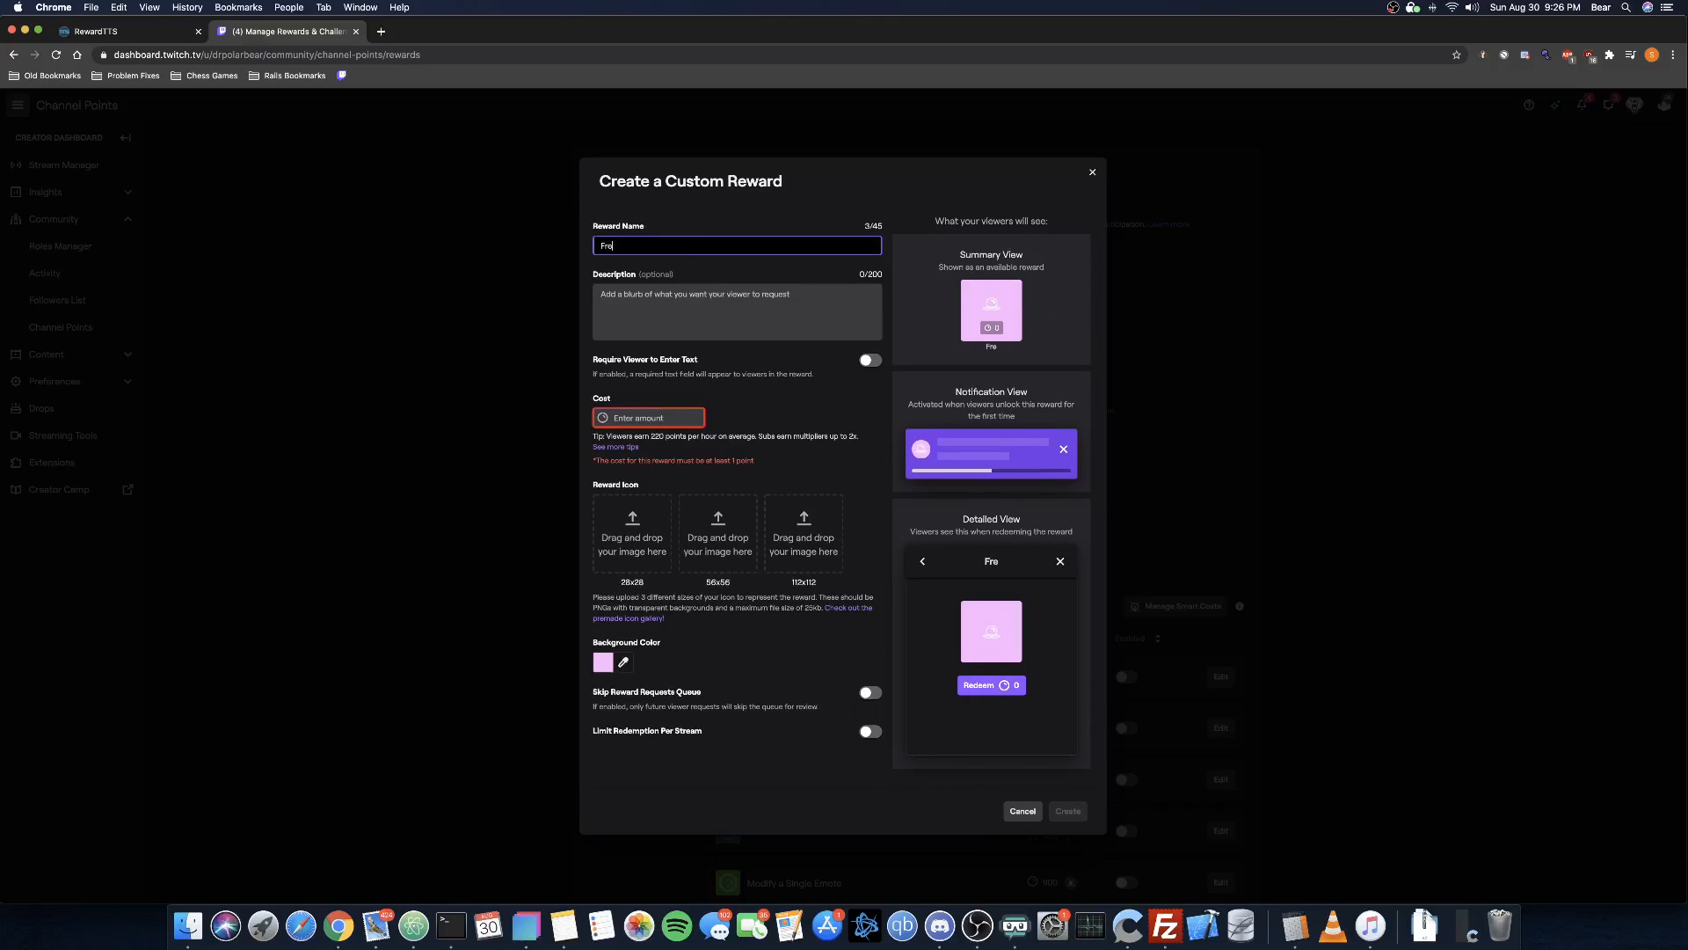
pyautogui.write('e TTS')
pyautogui.click(713, 313)
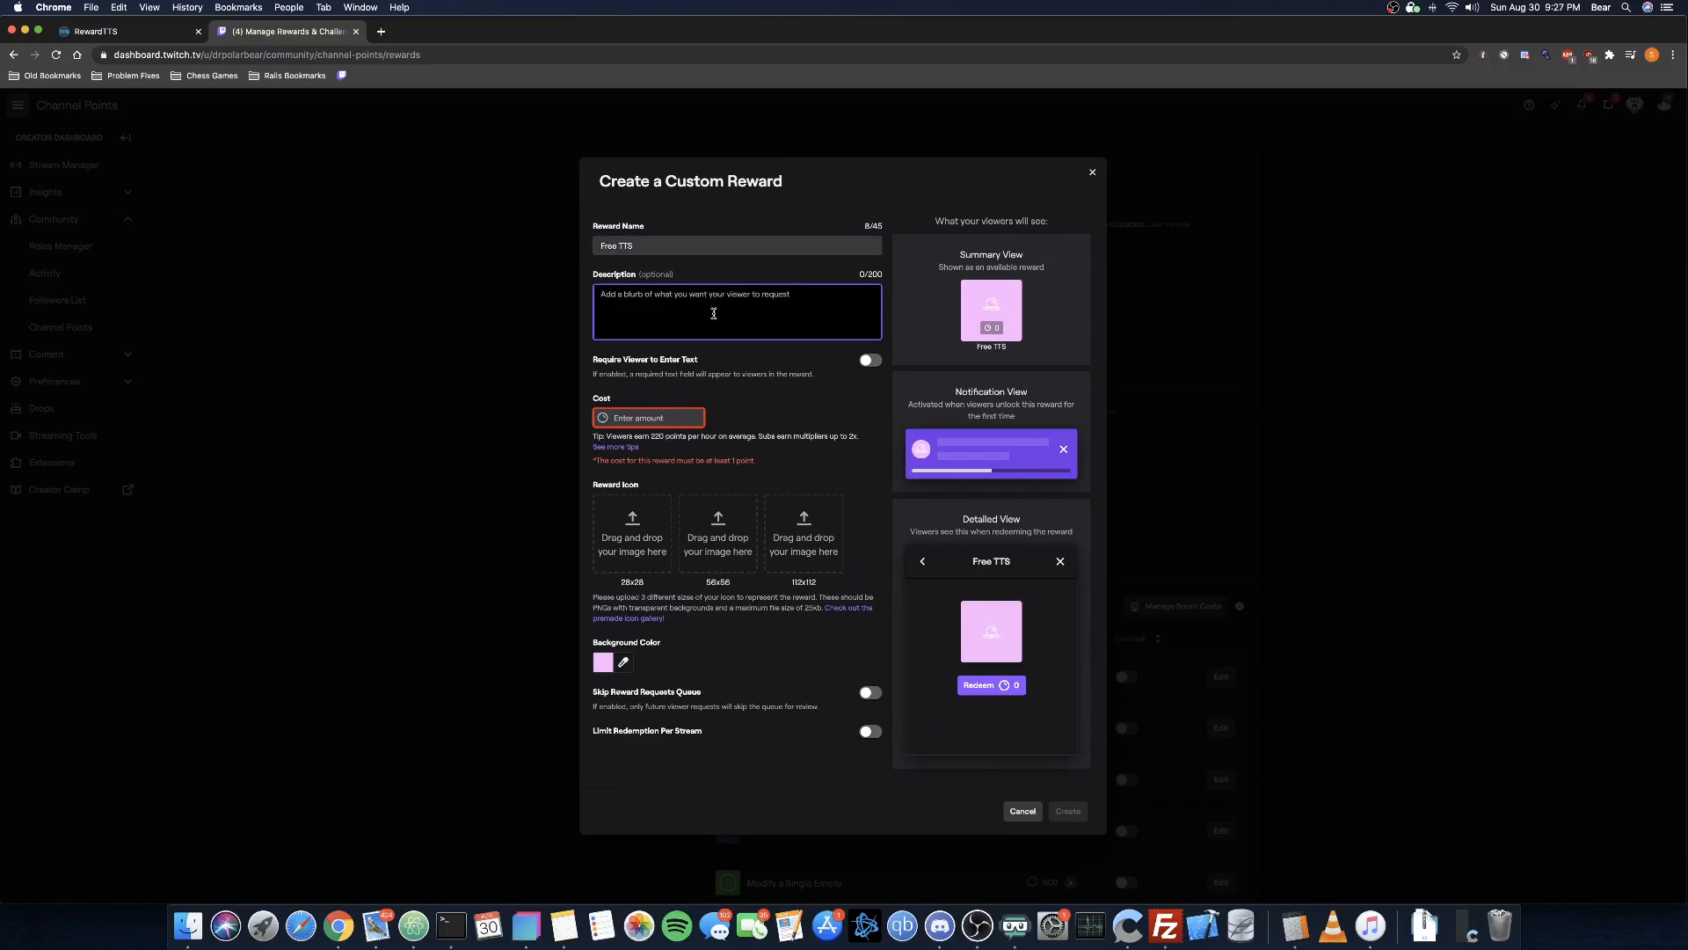
pyautogui.click(130, 33)
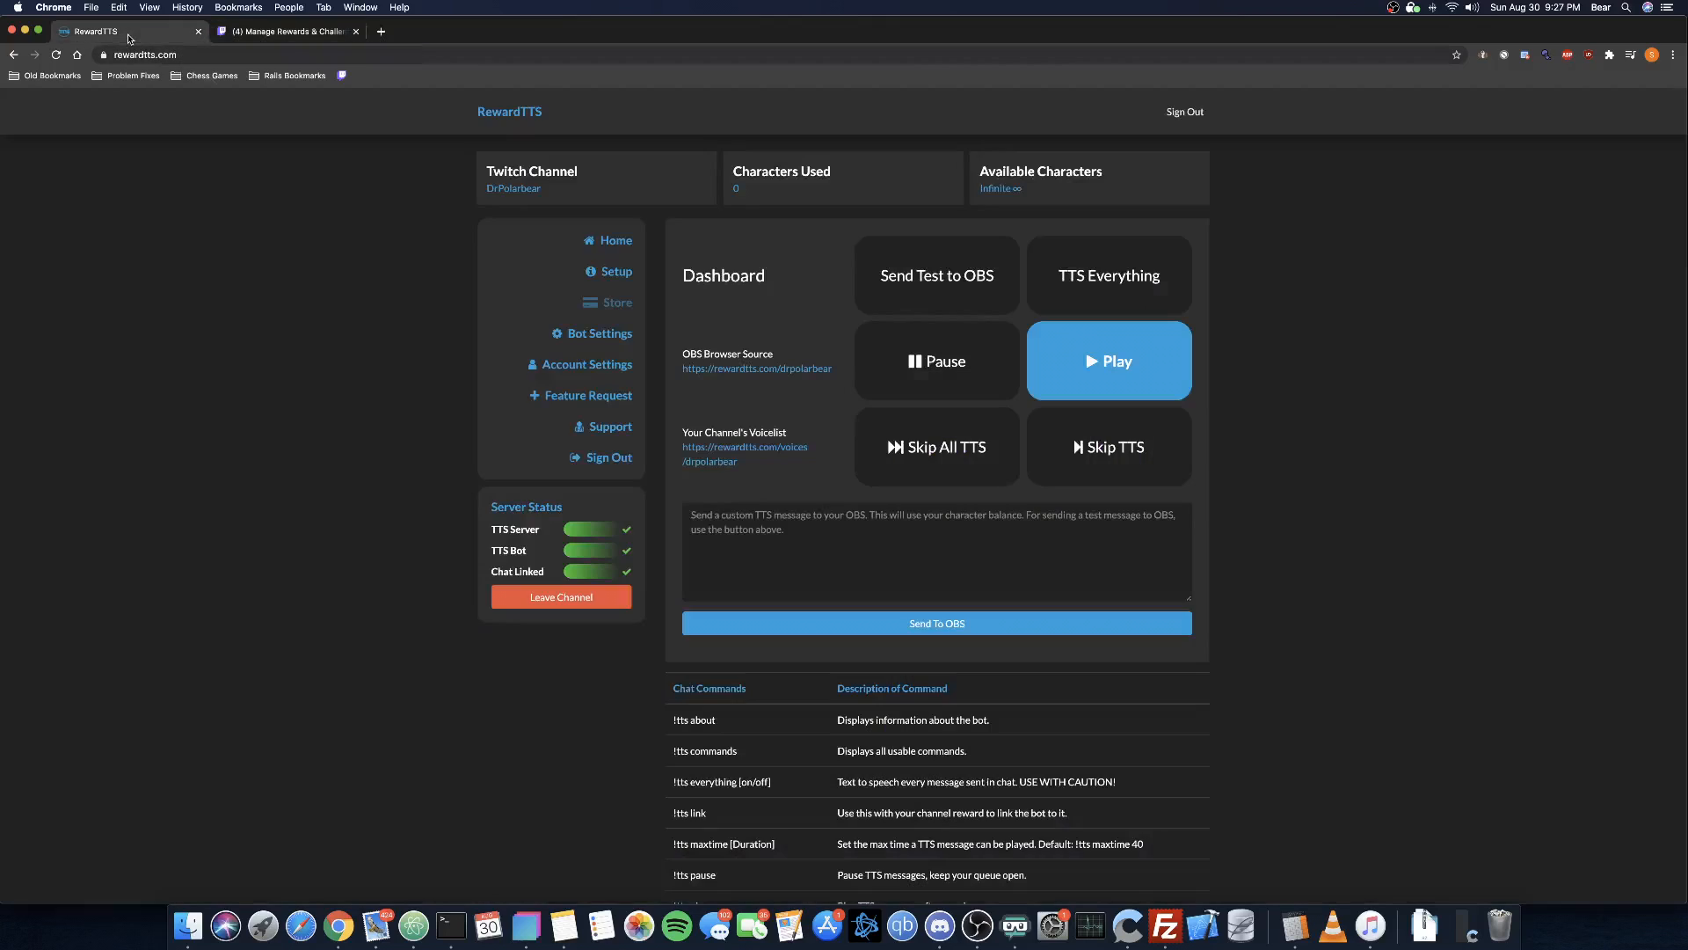
pyautogui.moveTo(770, 473); pyautogui.dragTo(682, 445)
pyautogui.press('super+c')
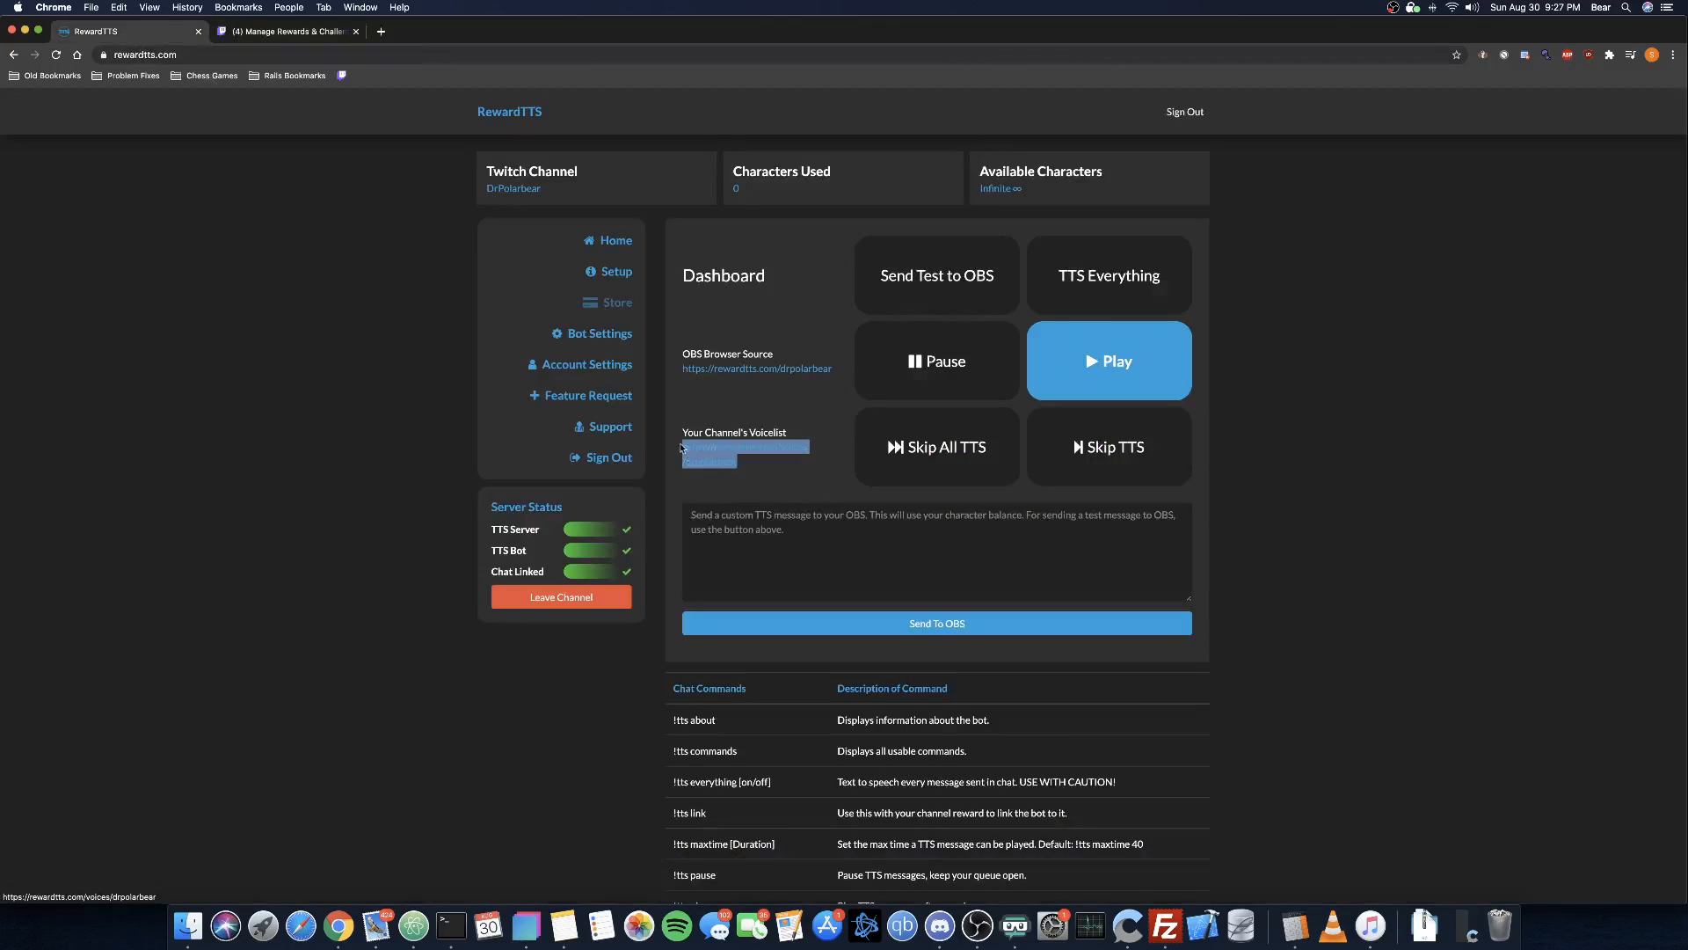
pyautogui.click(325, 37)
pyautogui.press('super+v')
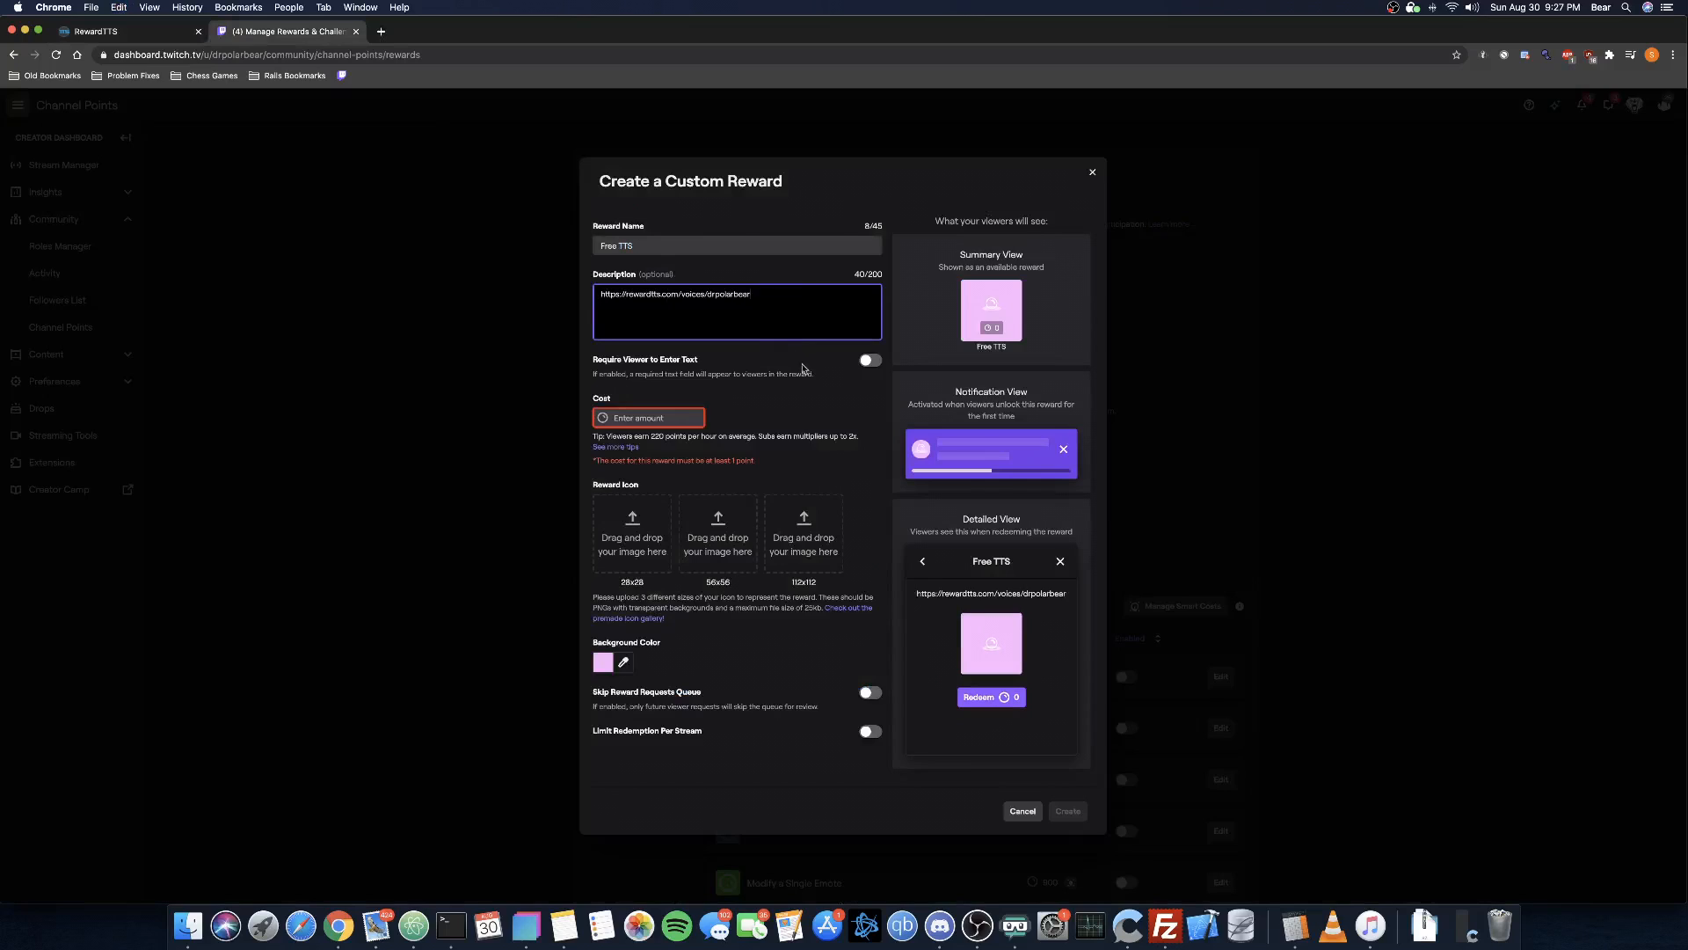
# Step: Require viewers to enter text for the reward and set its cost to 100 points
pyautogui.click(873, 366)
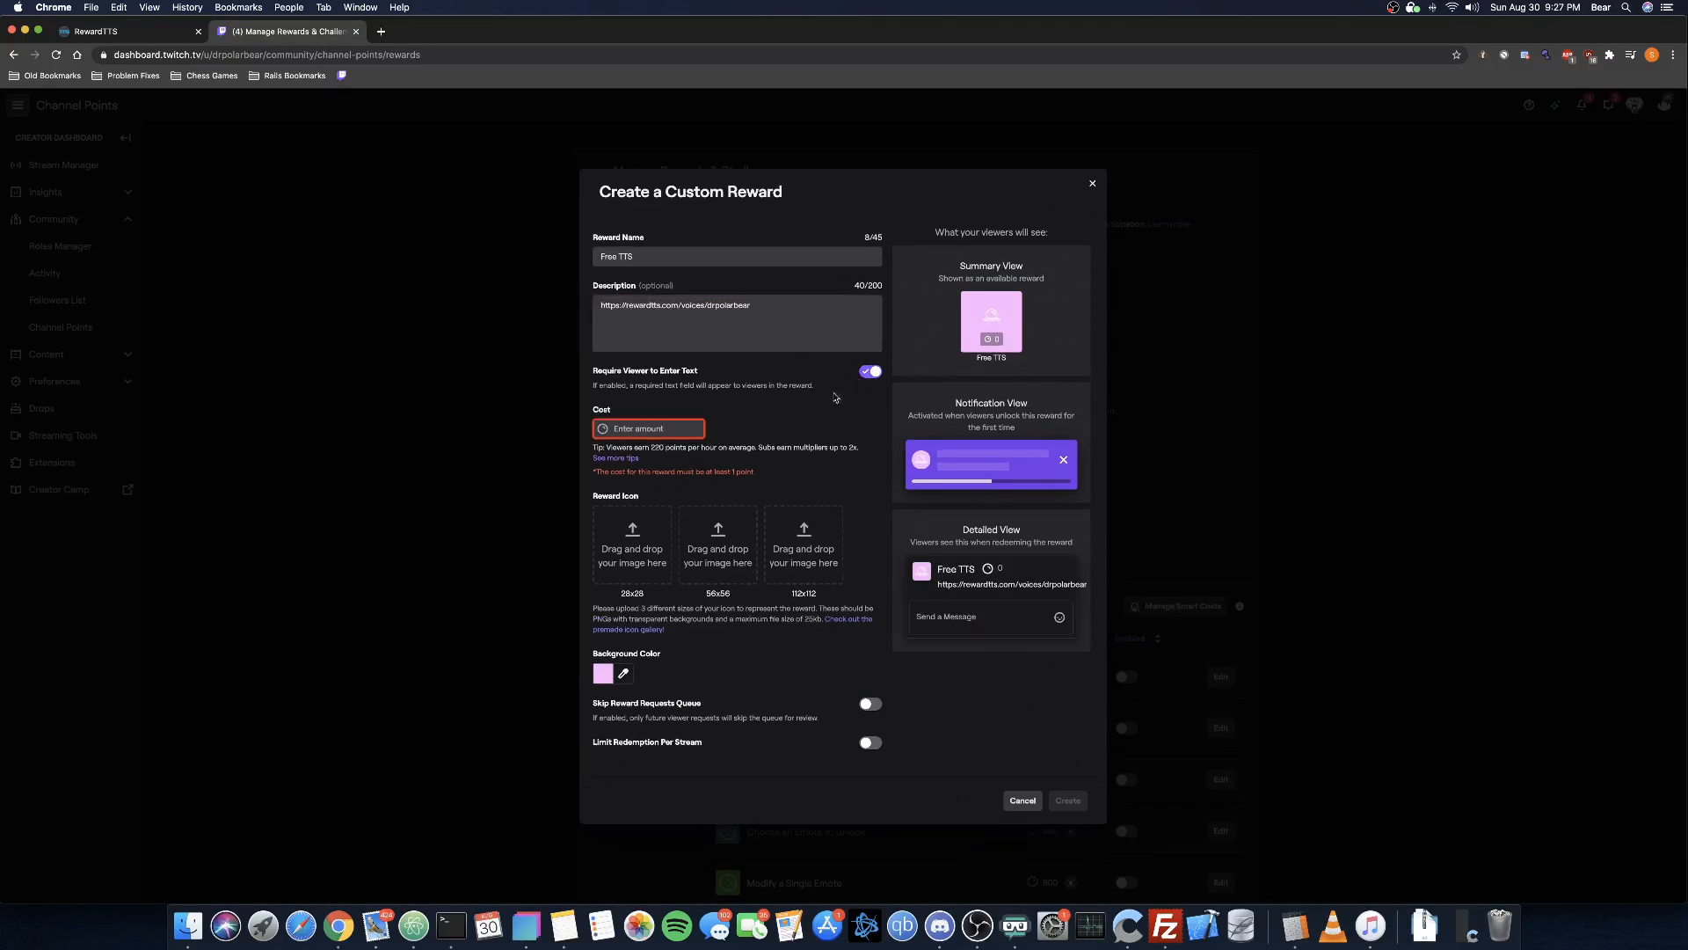
pyautogui.click(686, 435)
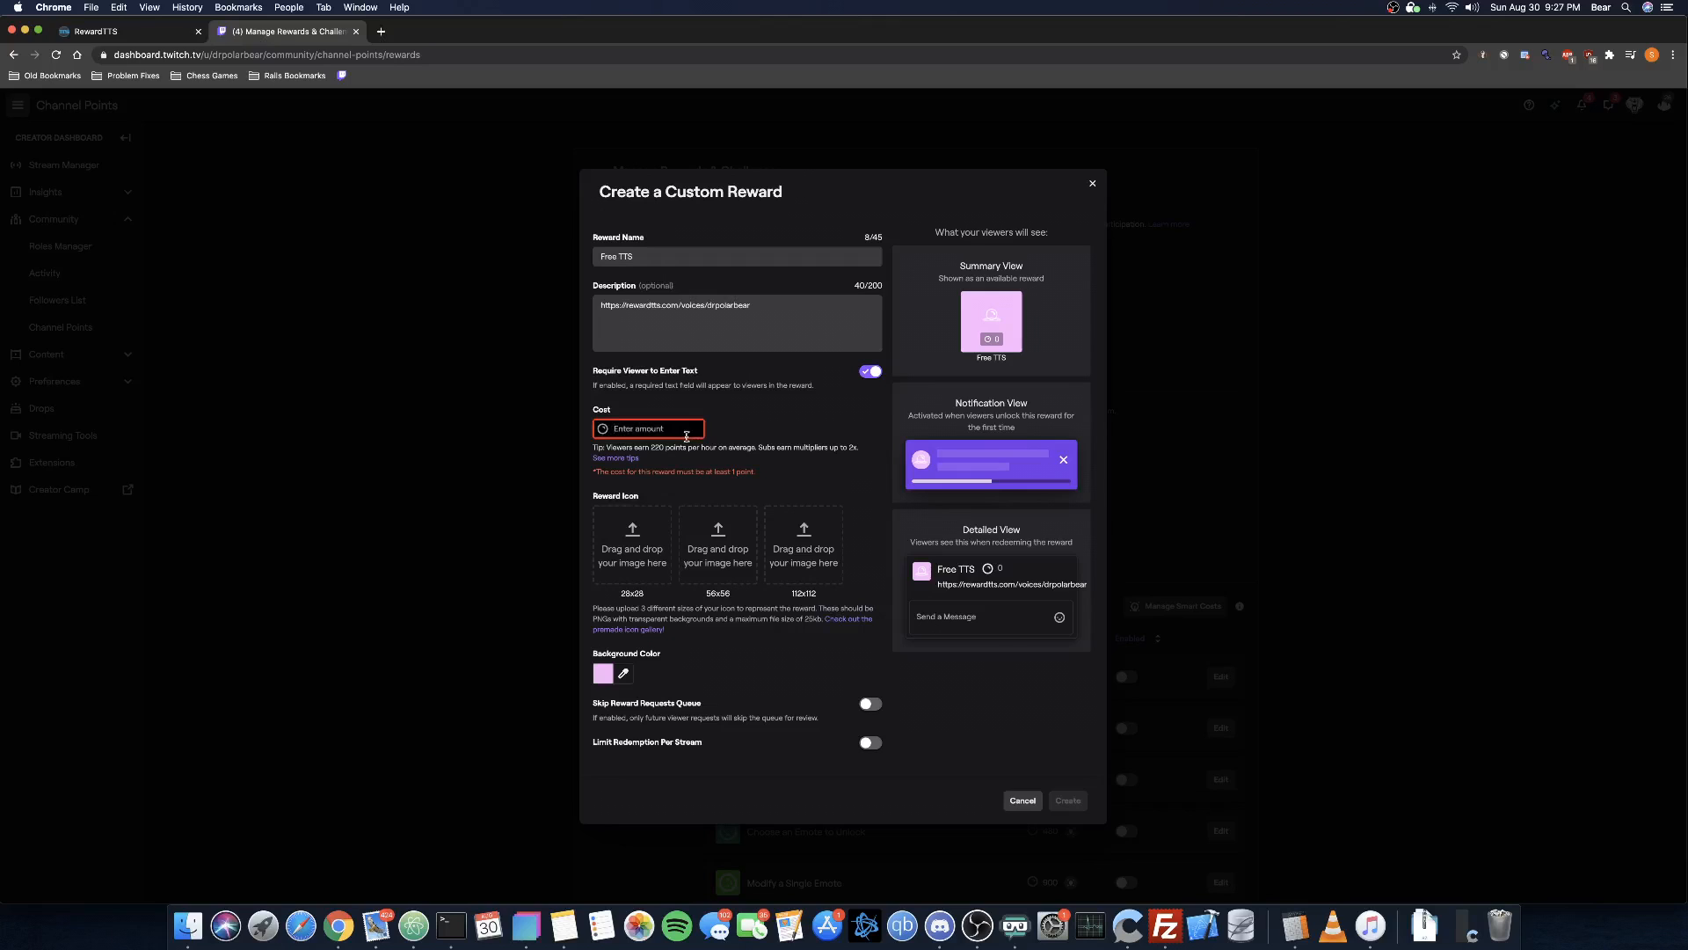
pyautogui.write('100')
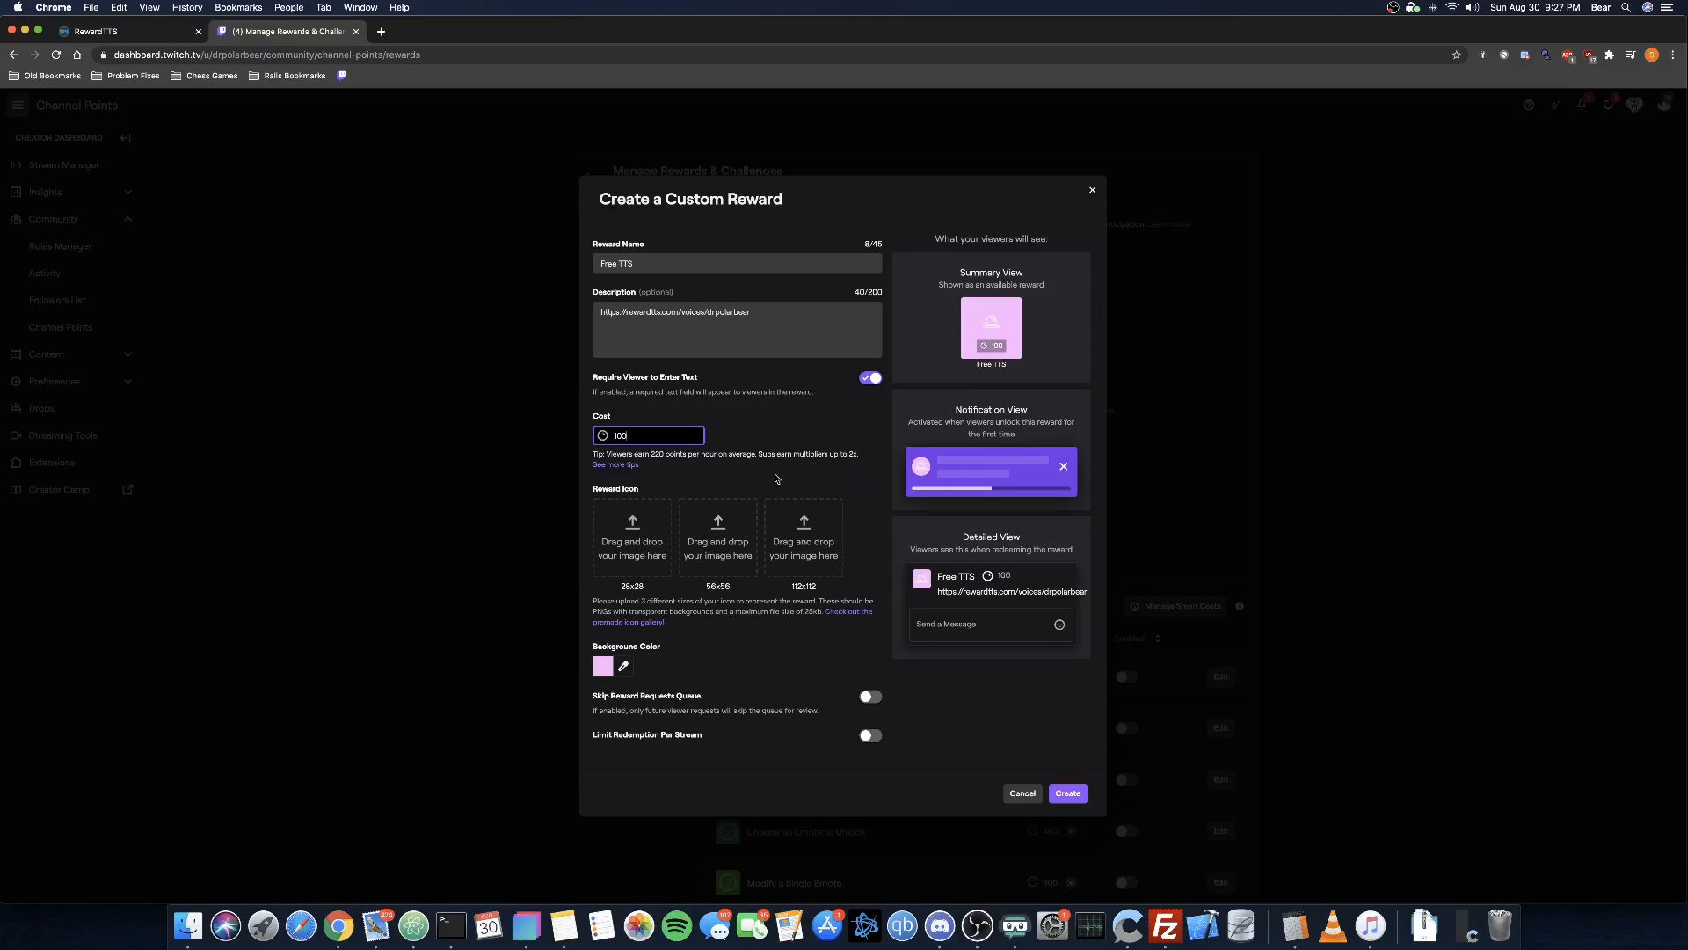
# Step: Change the reward's background color to blue and create the reward
pyautogui.click(625, 670)
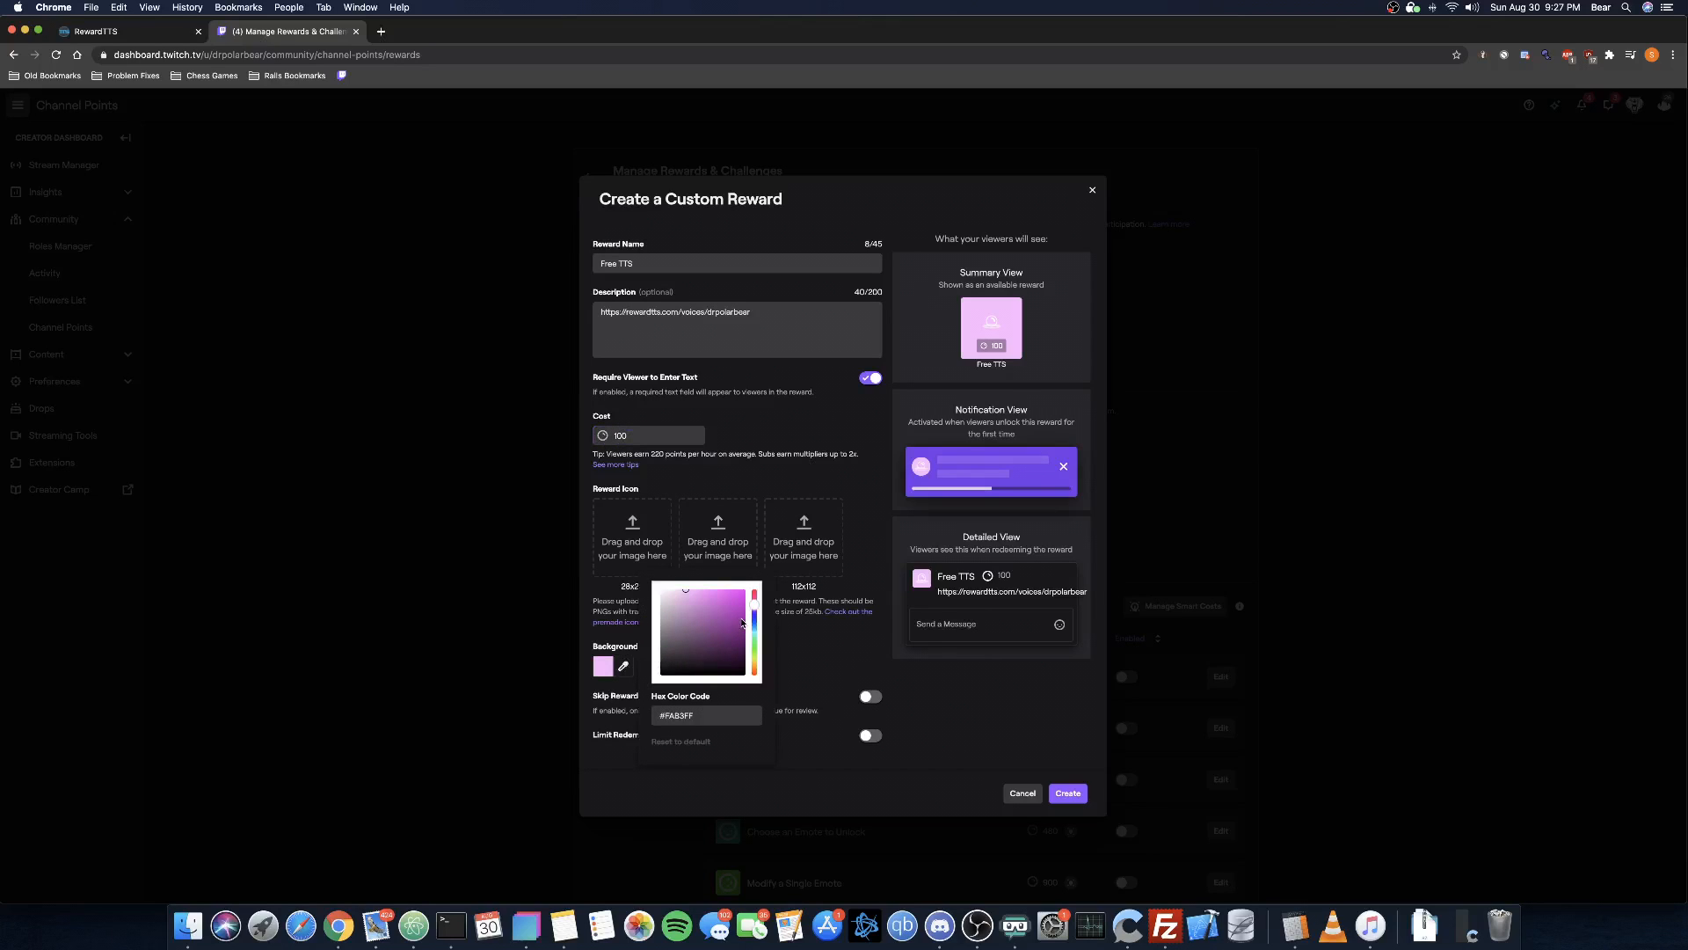
pyautogui.moveTo(756, 618)
pyautogui.mouseDown()
pyautogui.moveTo(753, 633)
pyautogui.moveTo(723, 591)
pyautogui.moveTo(746, 591)
pyautogui.mouseUp()
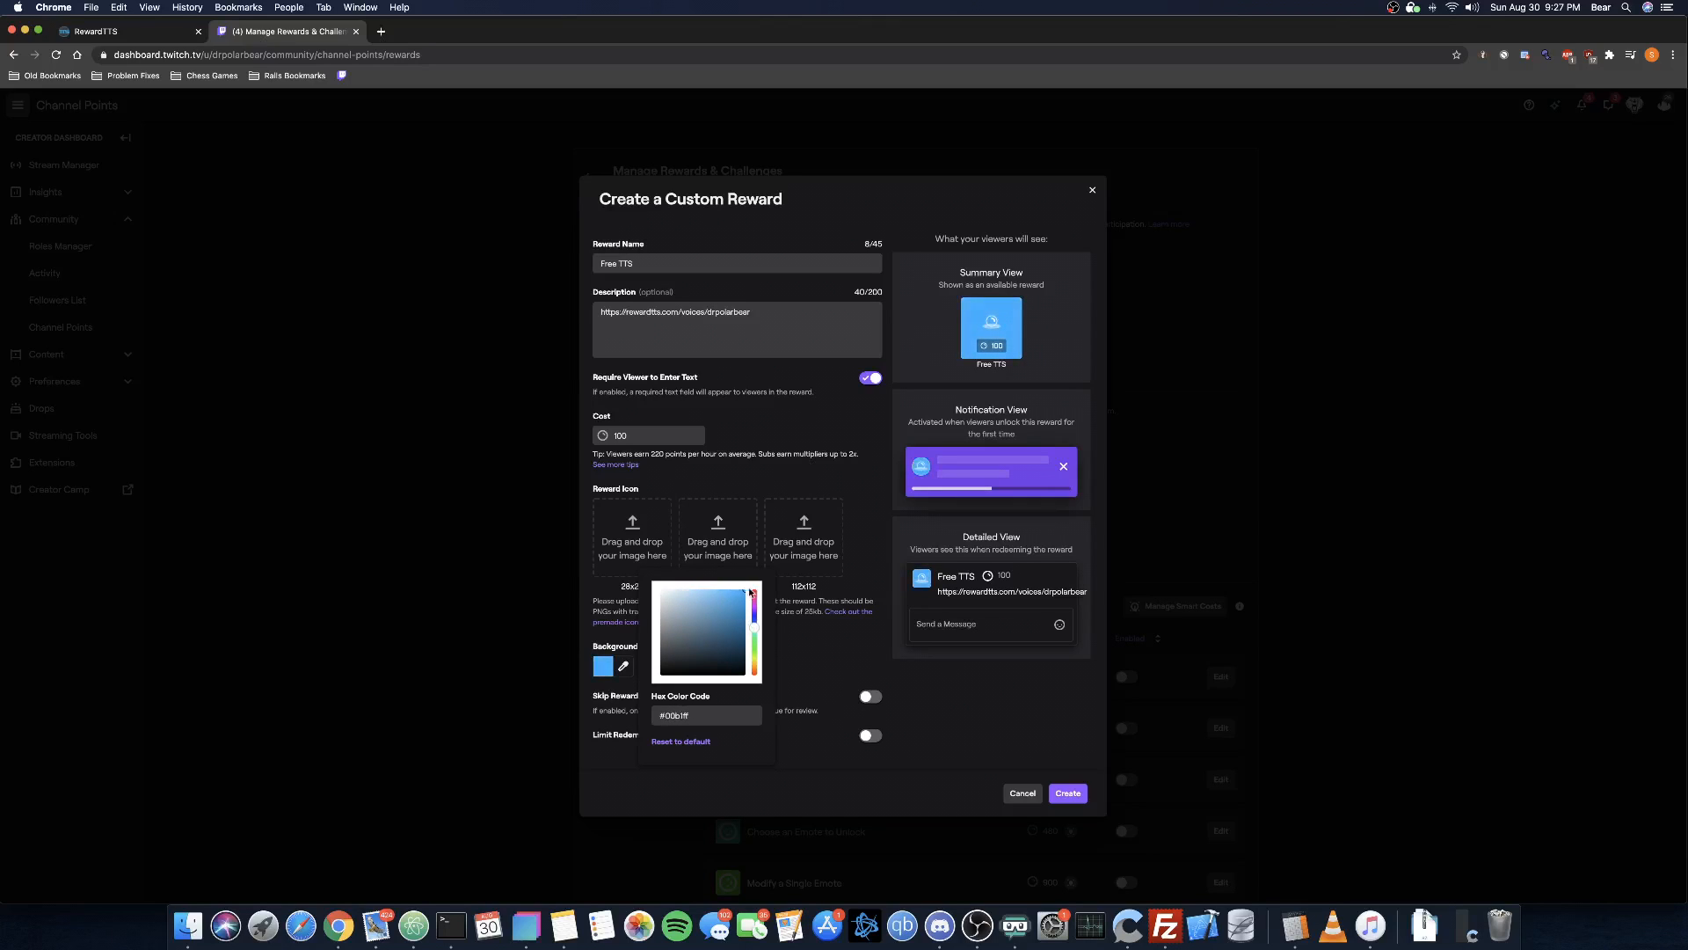
pyautogui.click(813, 638)
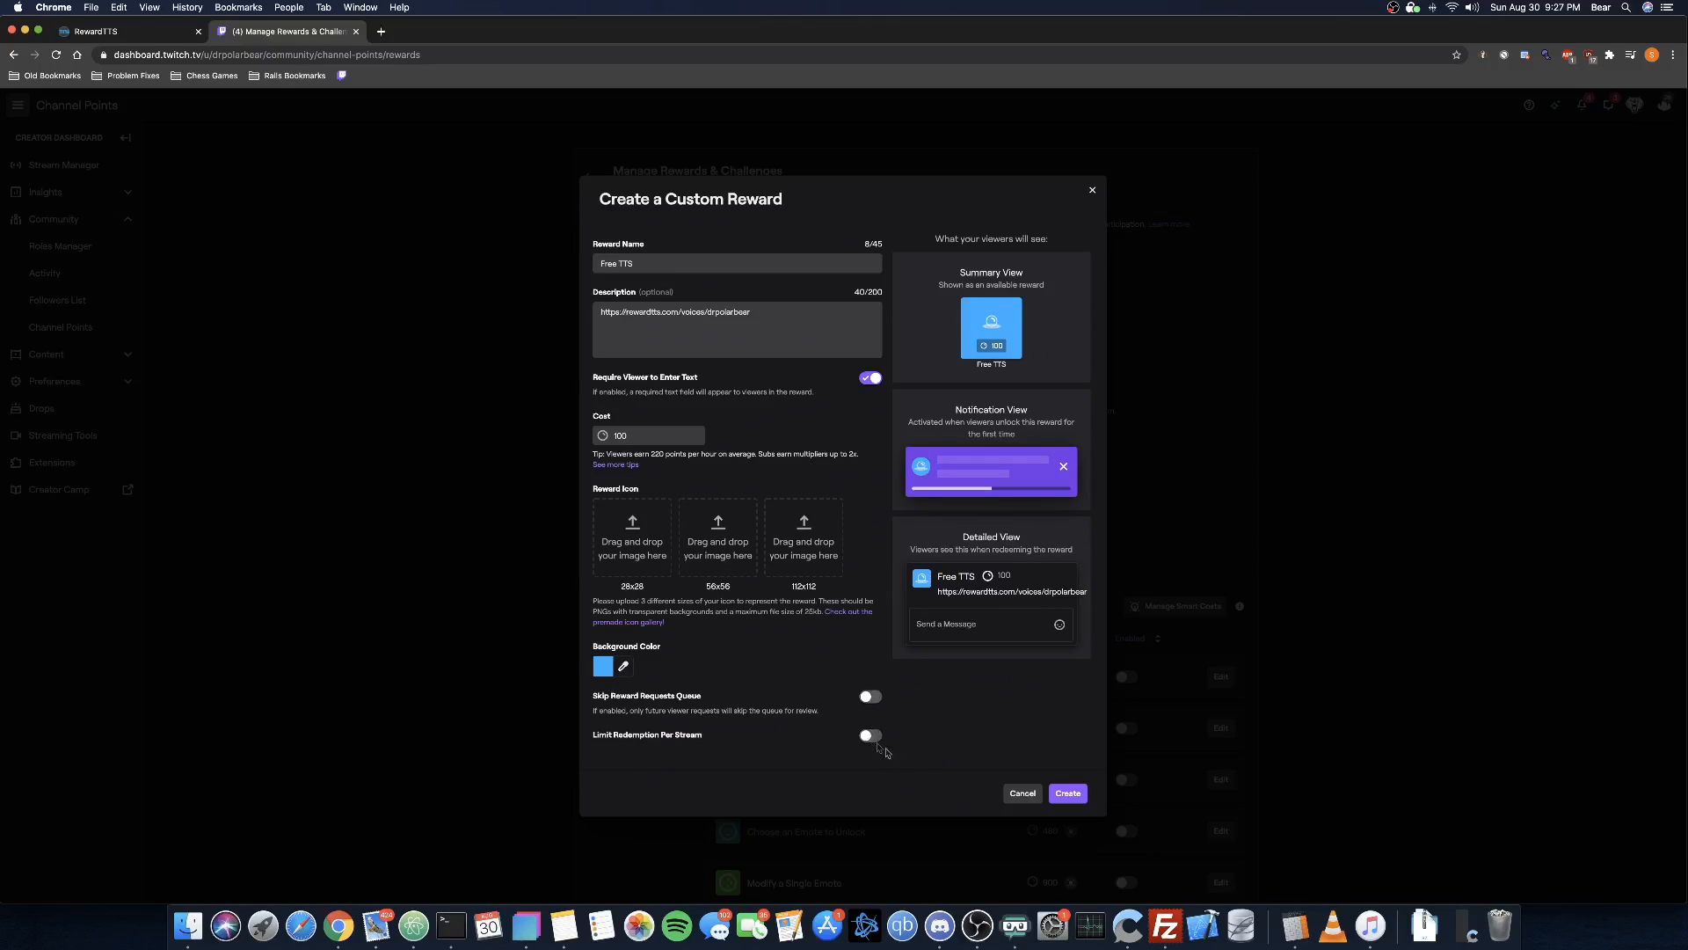
pyautogui.click(1065, 795)
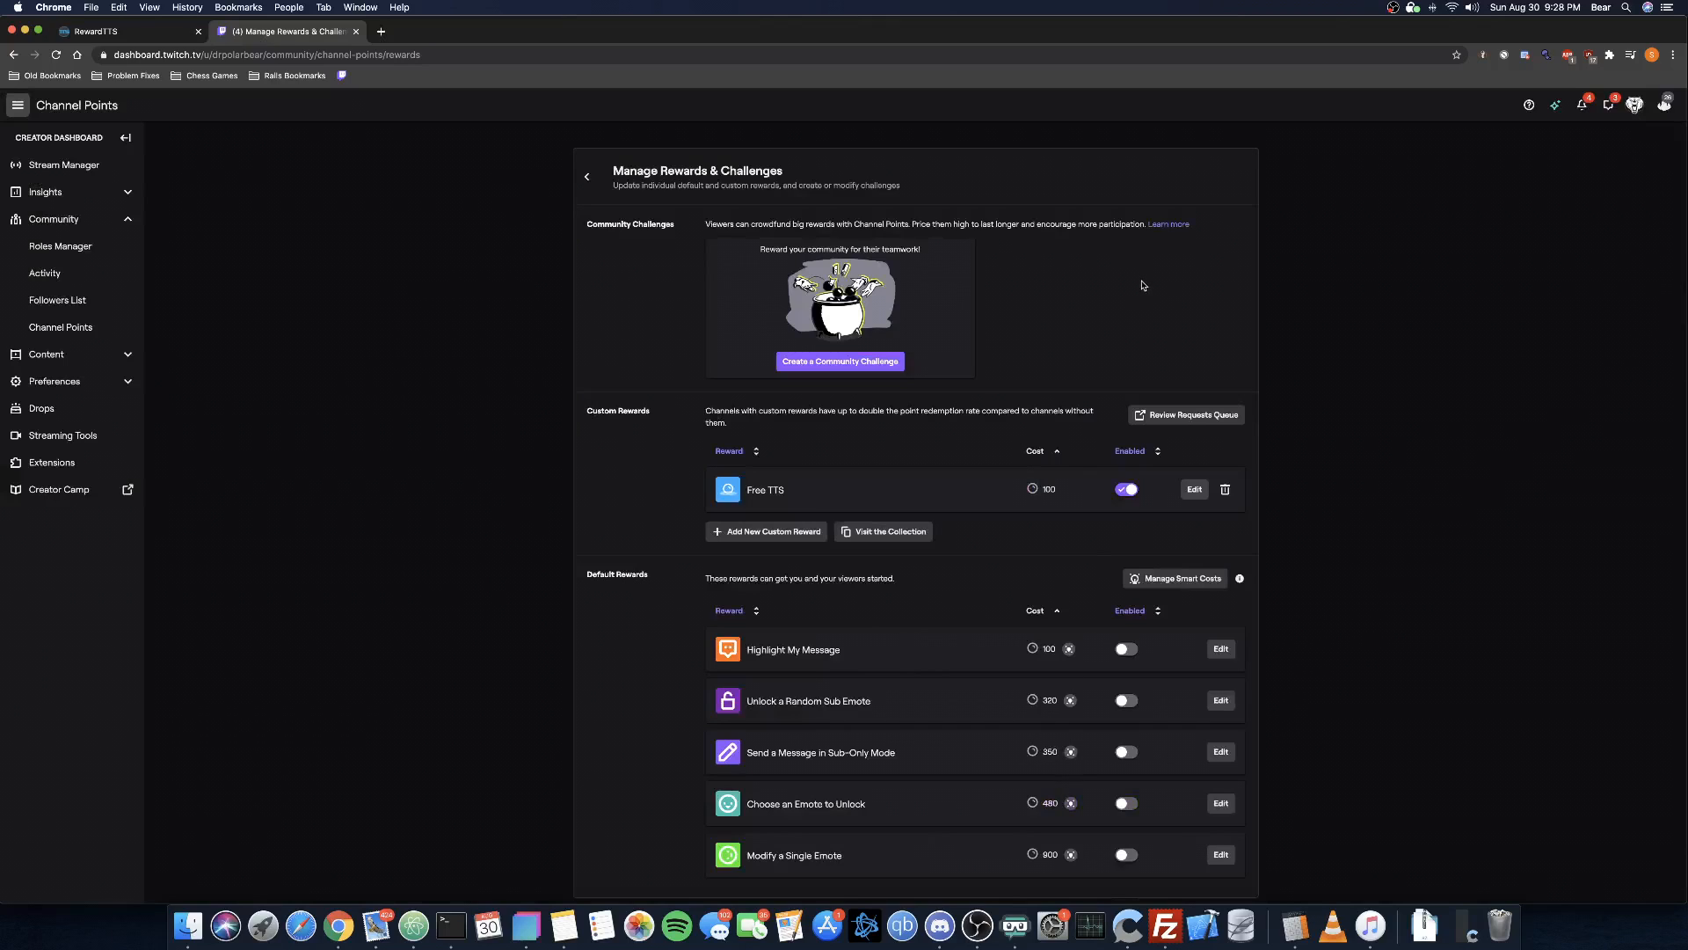
pyautogui.moveTo(795, 491); pyautogui.dragTo(747, 491)
pyautogui.click(1123, 312)
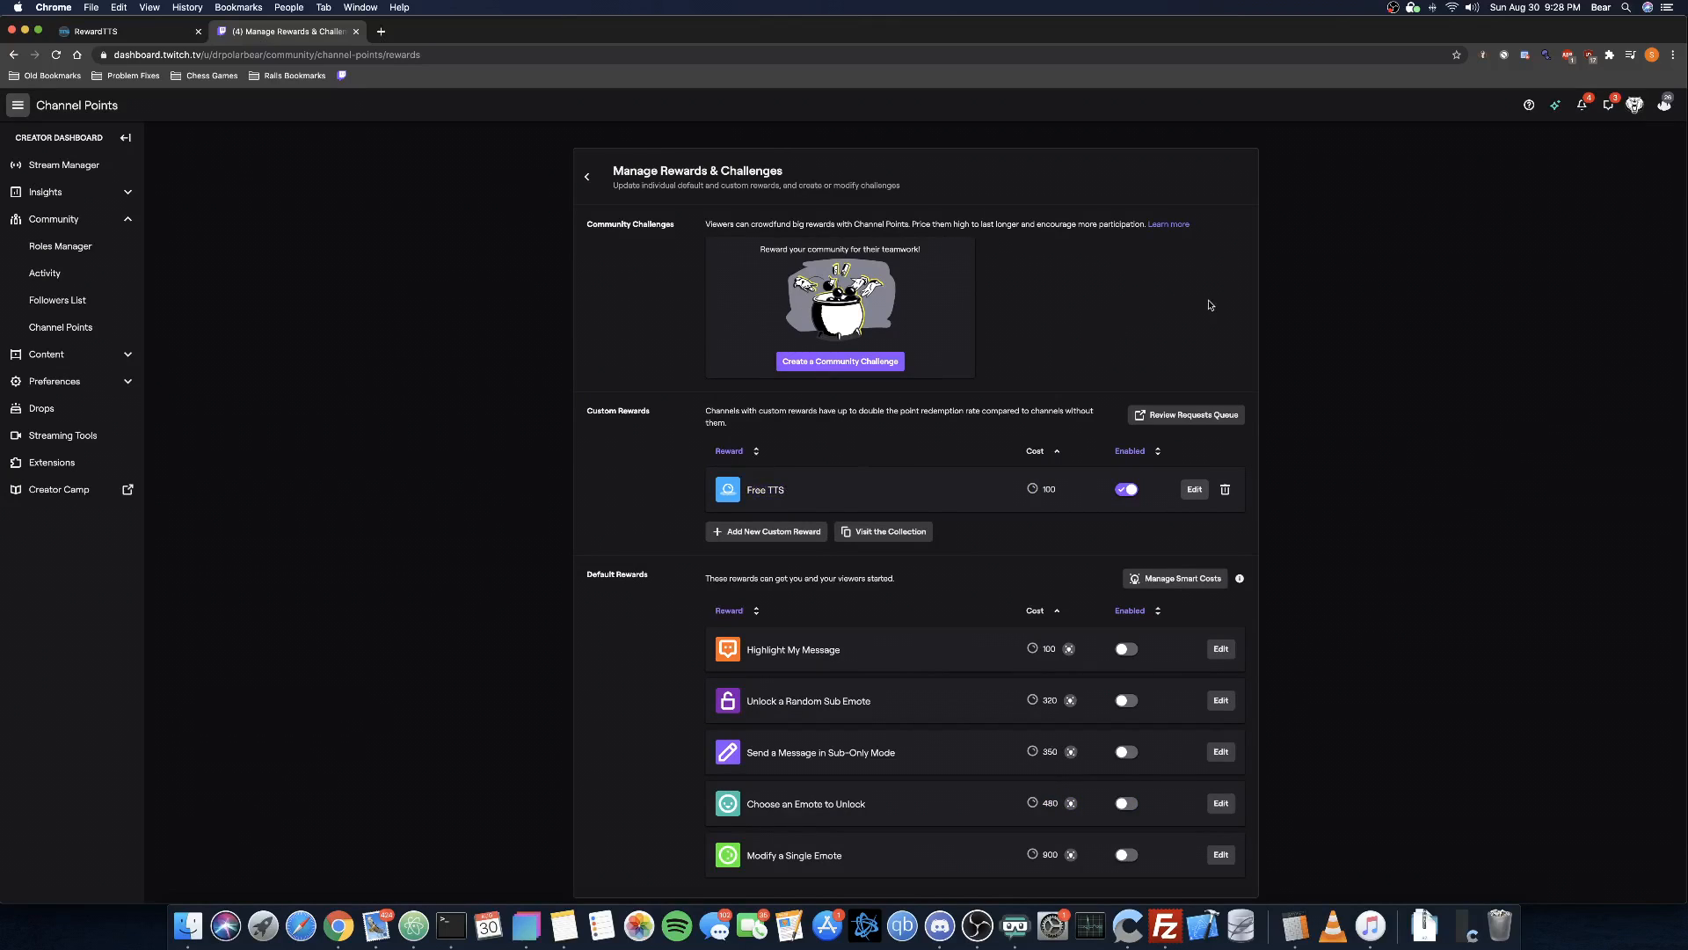
# Step: Redeem the Free TTS reward in the Twitch channel's chat with the message "!tts link" to link it to the bot
pyautogui.click(1633, 107)
pyautogui.click(1561, 202)
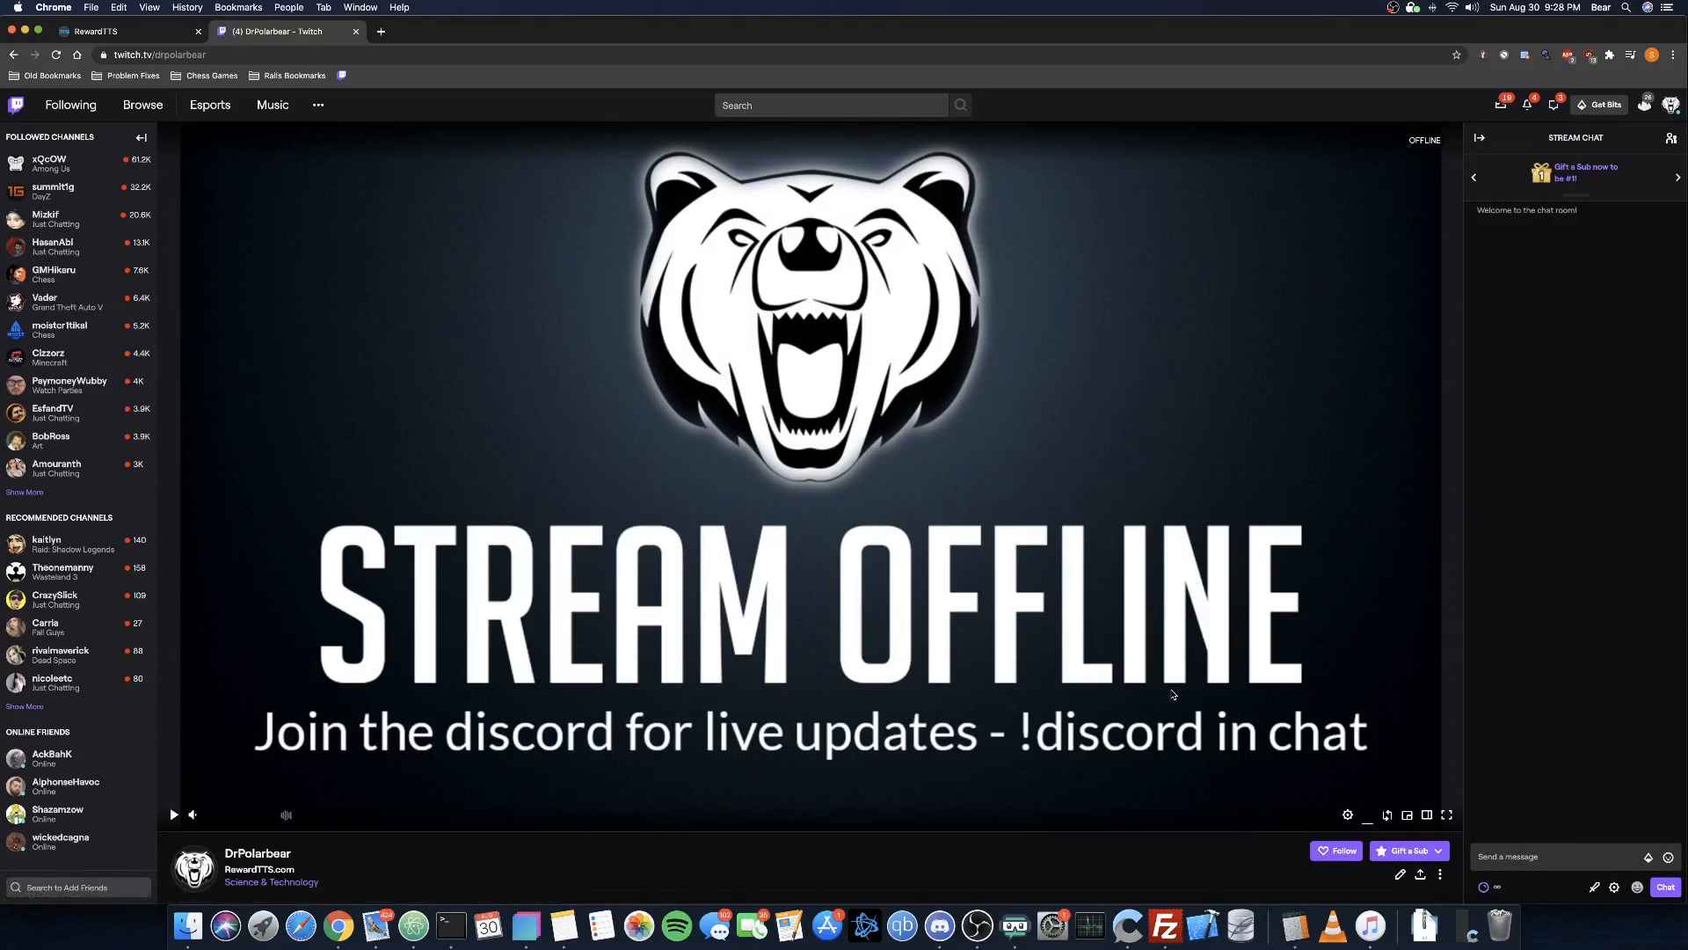
pyautogui.click(1540, 855)
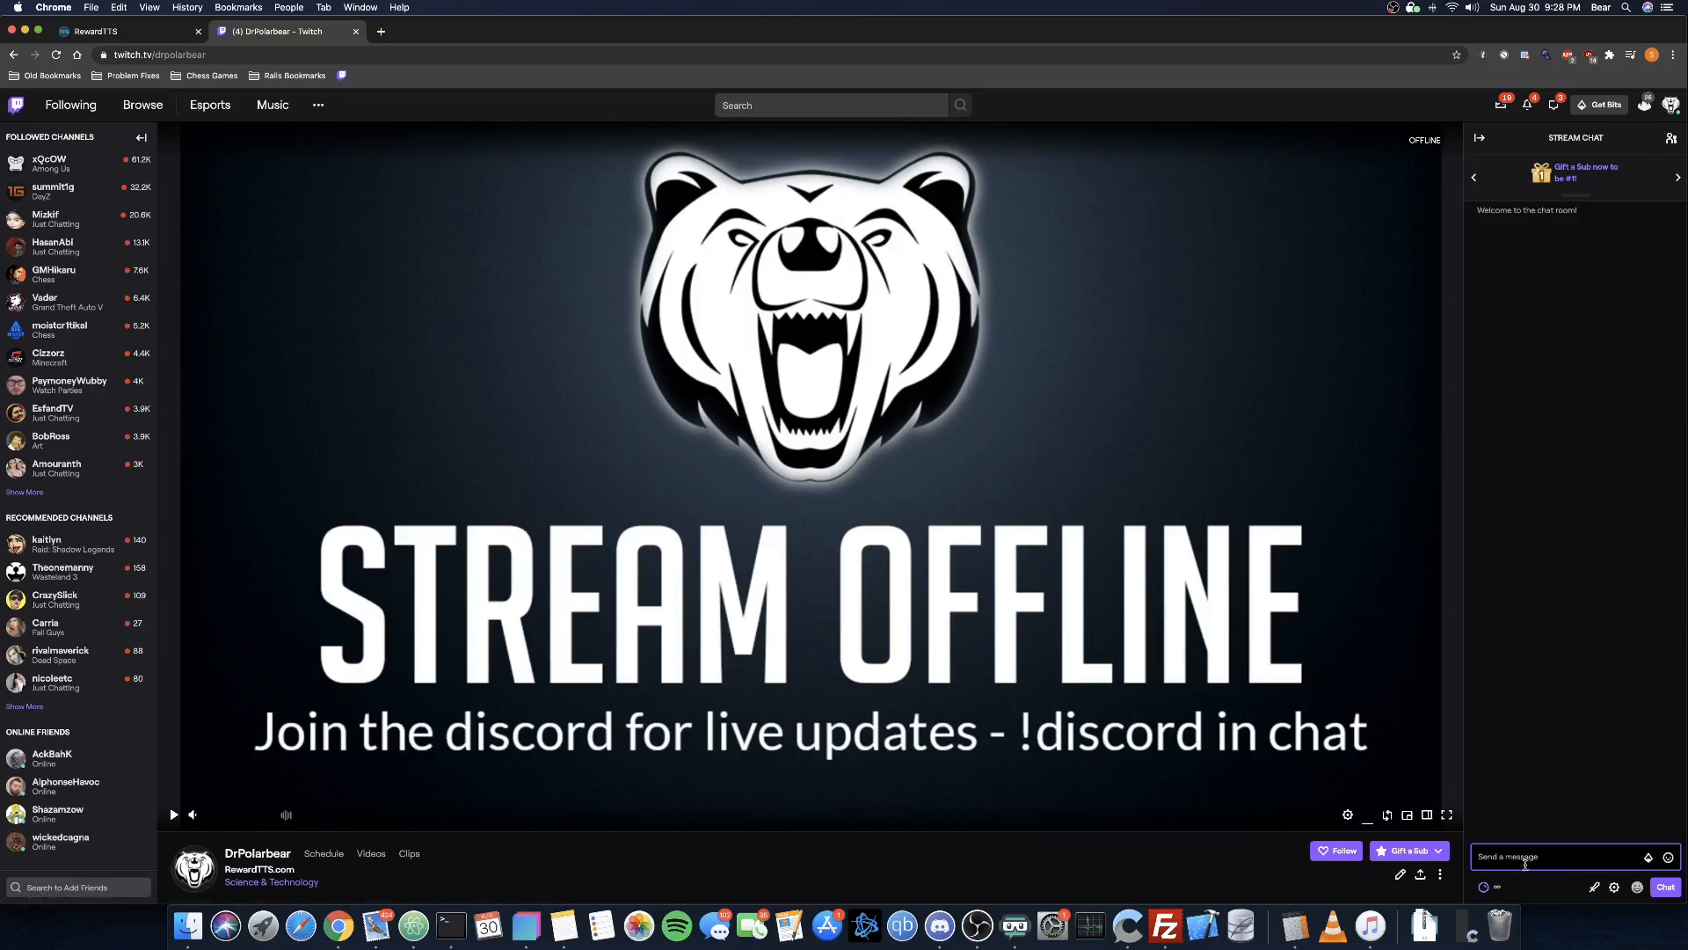
pyautogui.click(1486, 888)
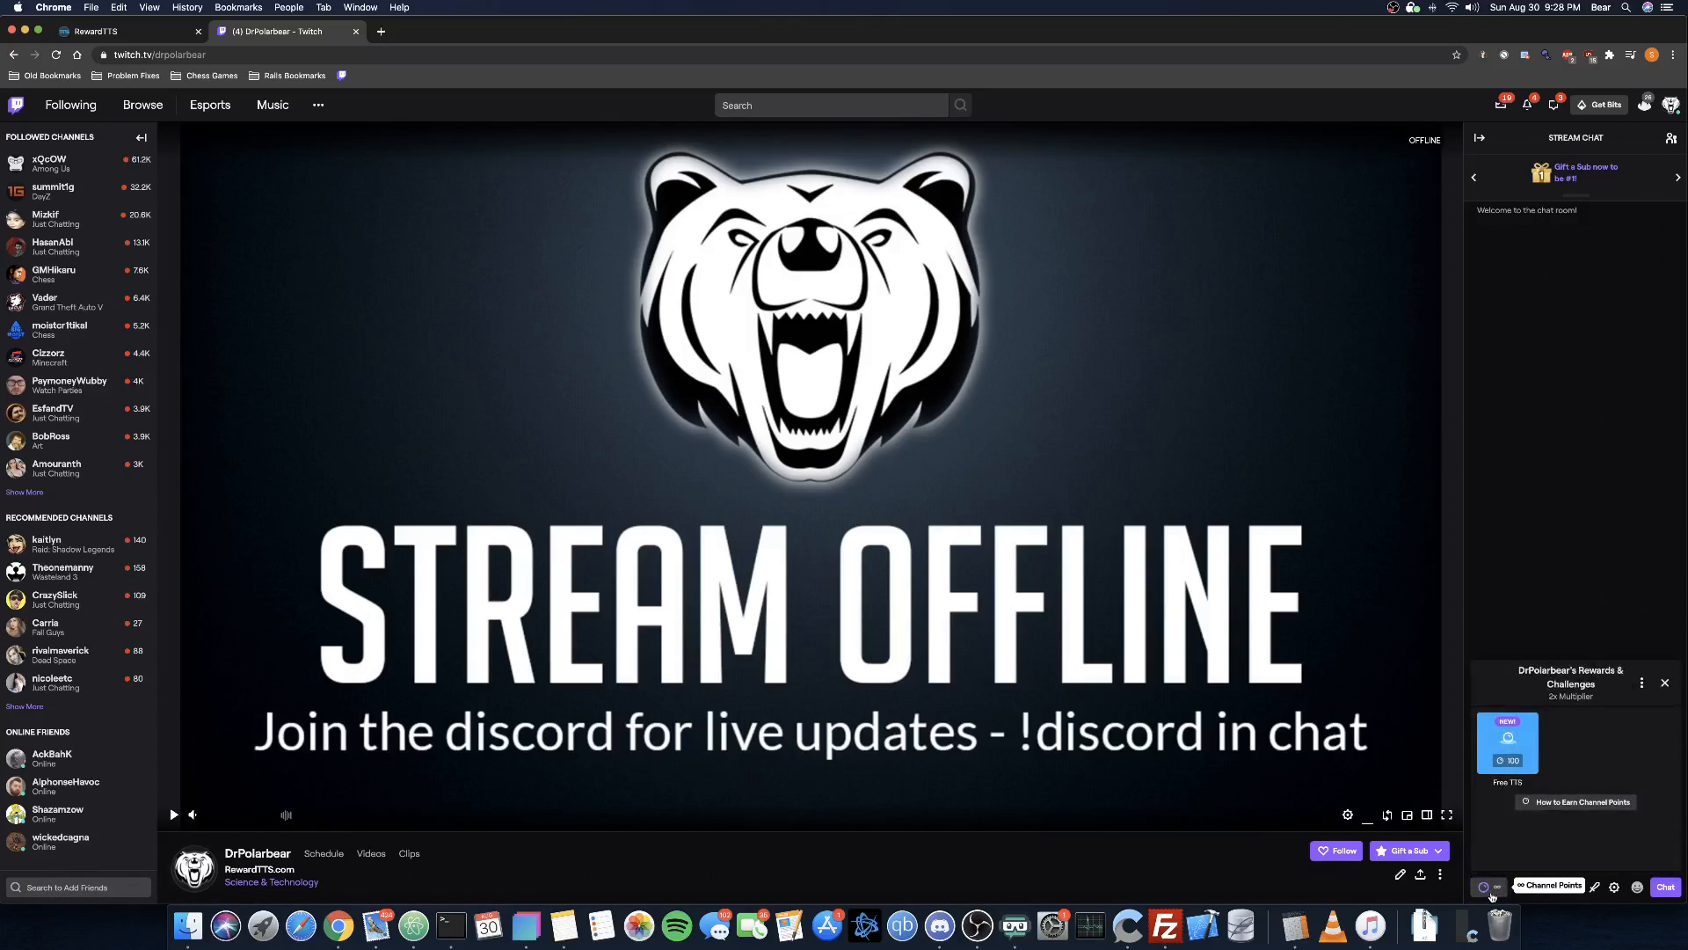
pyautogui.click(1508, 743)
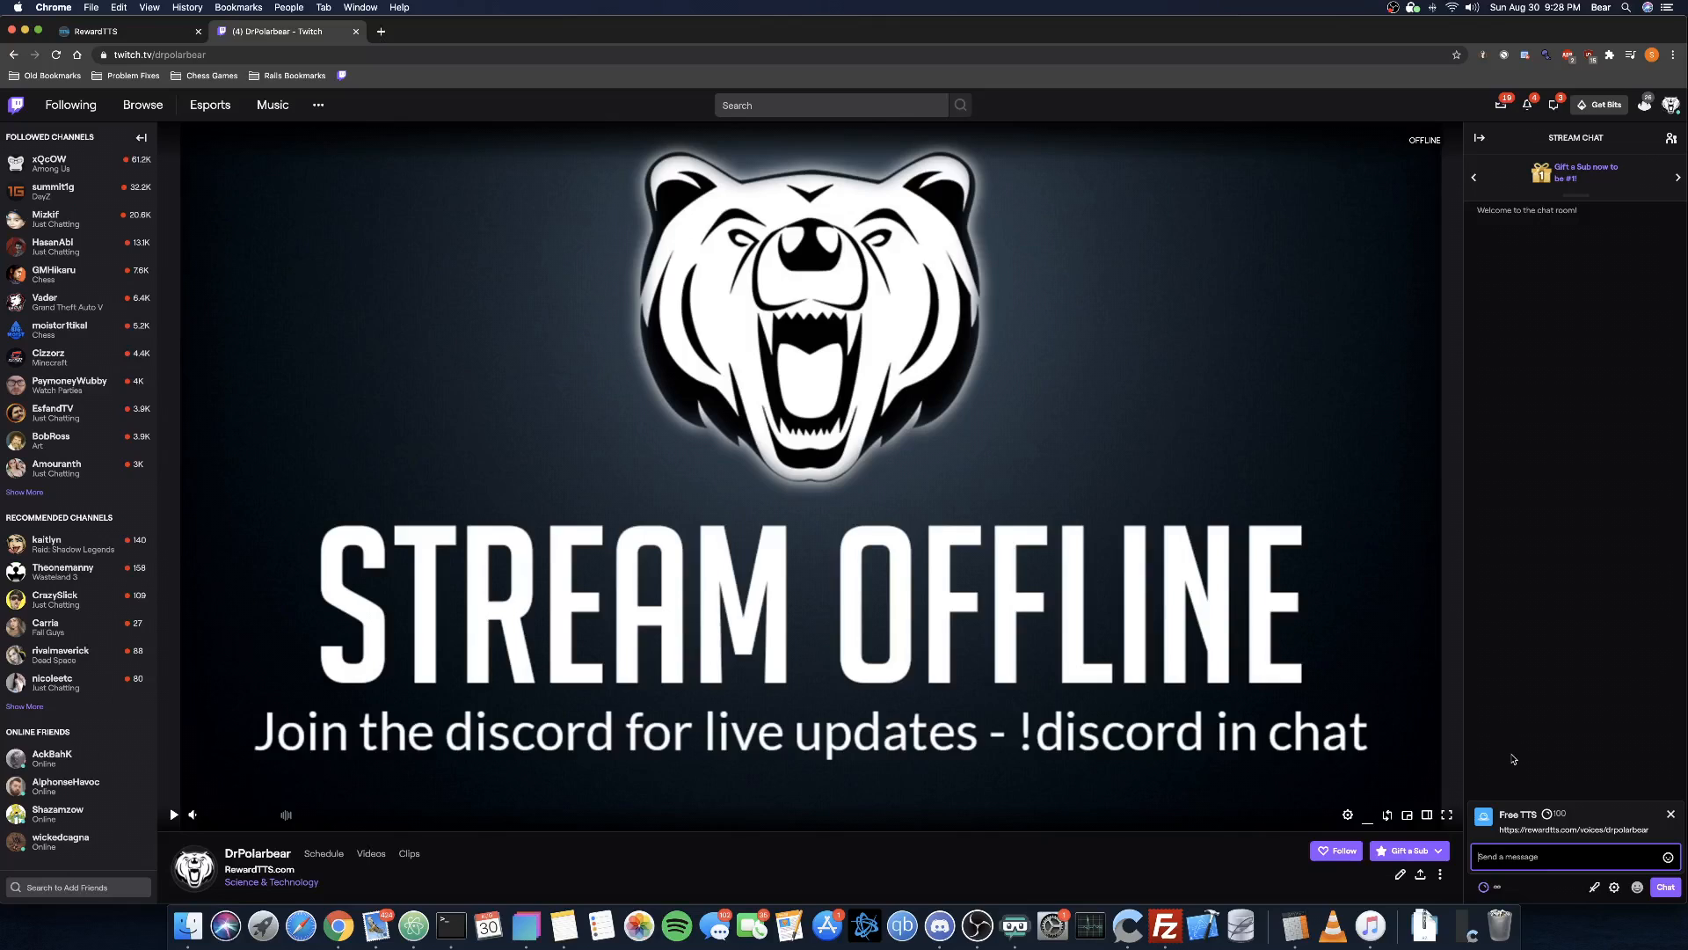
pyautogui.write('It')
pyautogui.write('ts link')
pyautogui.press('Return')
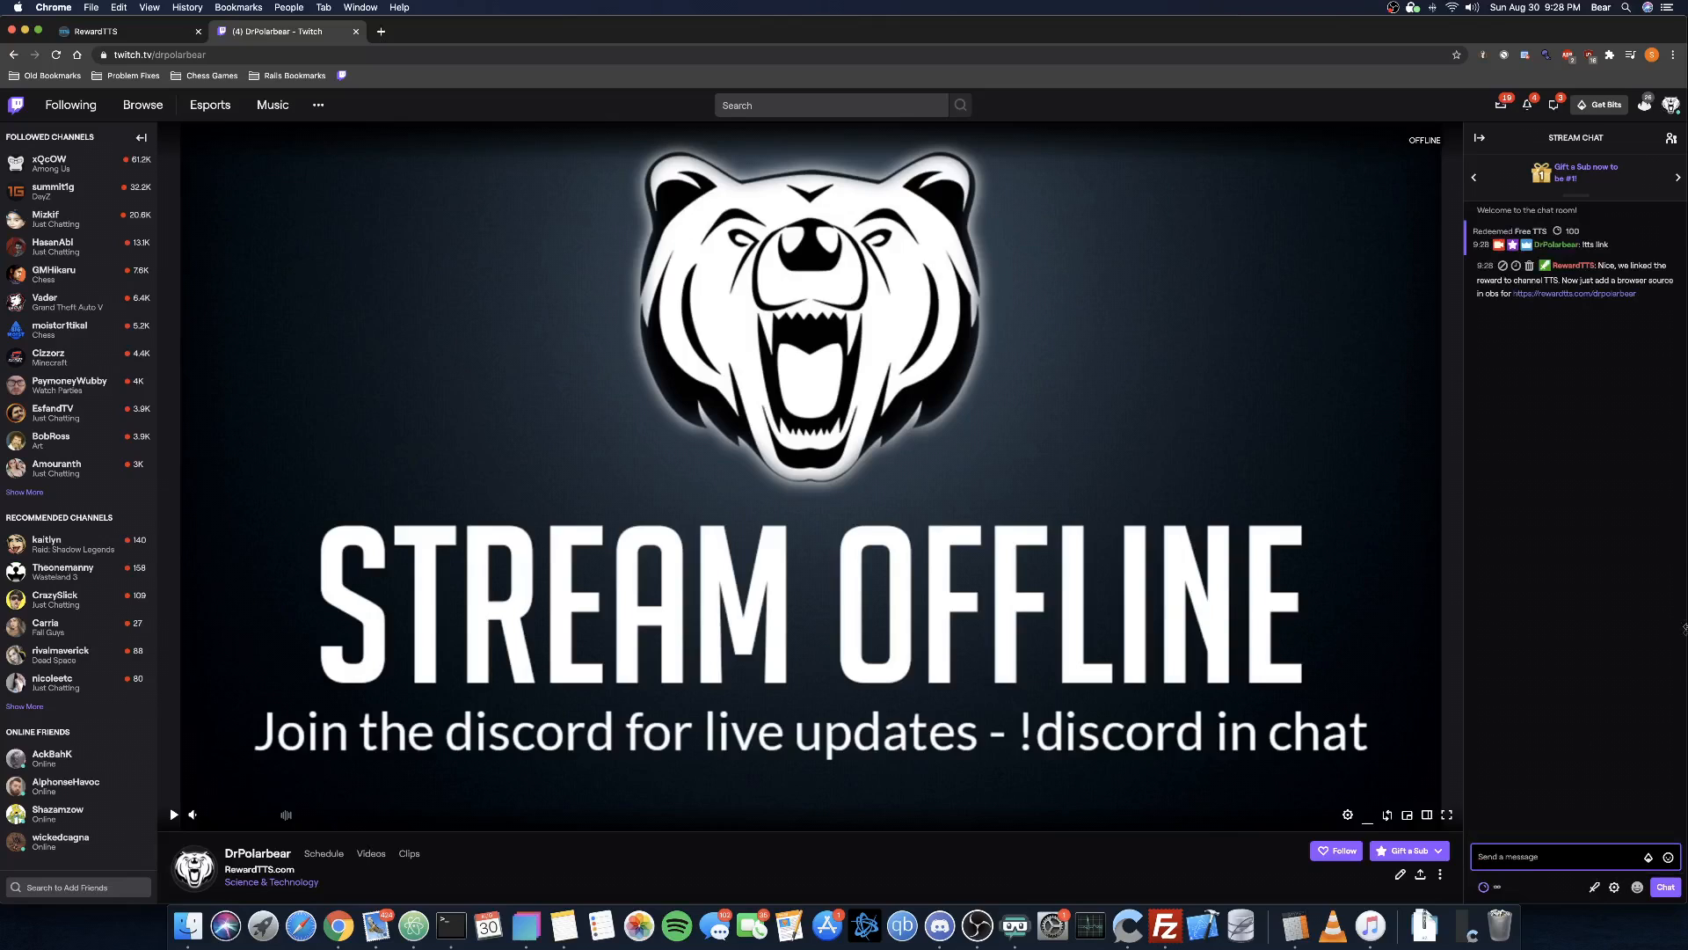
pyautogui.moveTo(1637, 299); pyautogui.dragTo(1490, 266)
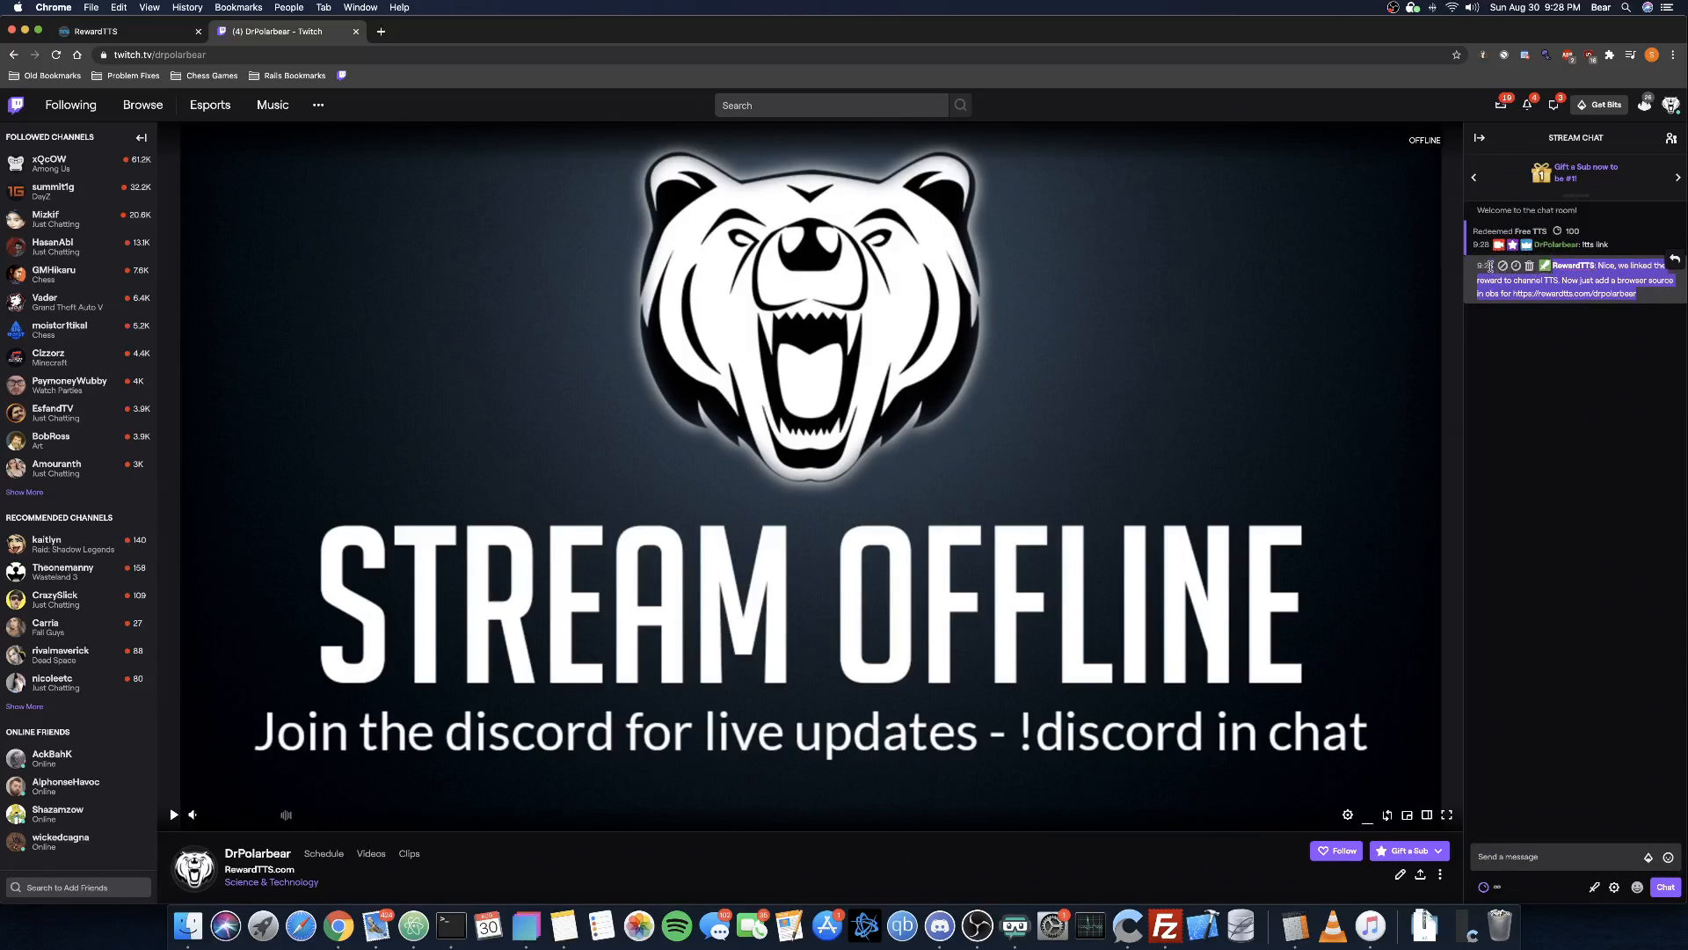
pyautogui.click(1546, 361)
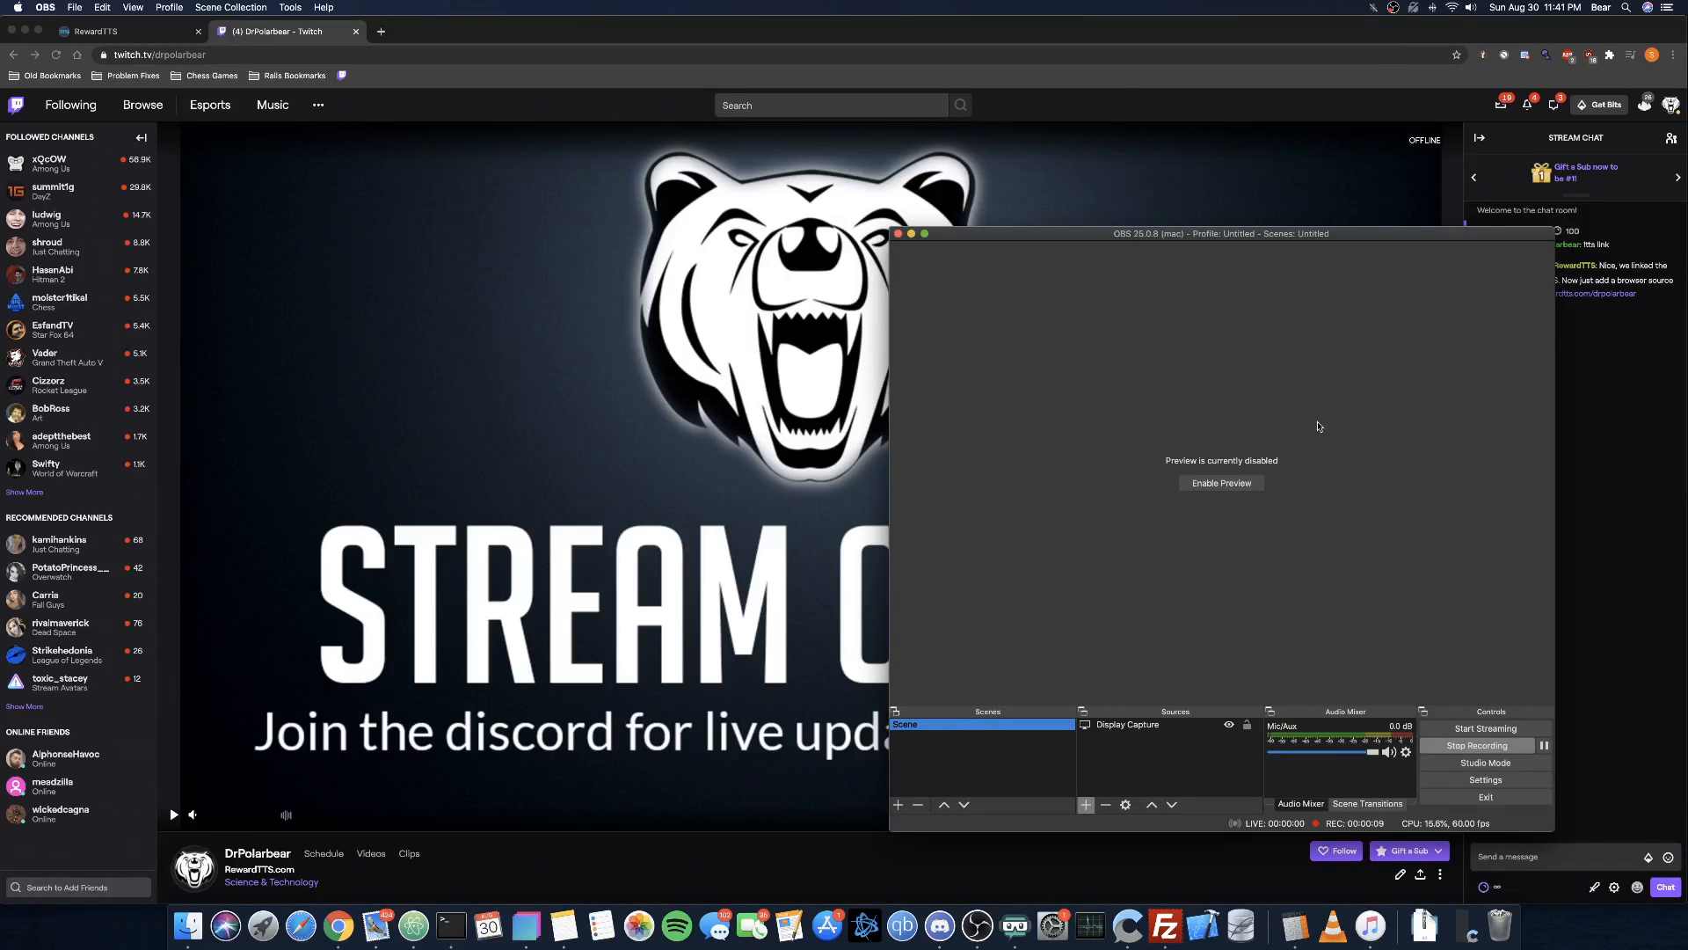
# Step: Add a new browser source named "TTS" to the scene
pyautogui.click(1086, 804)
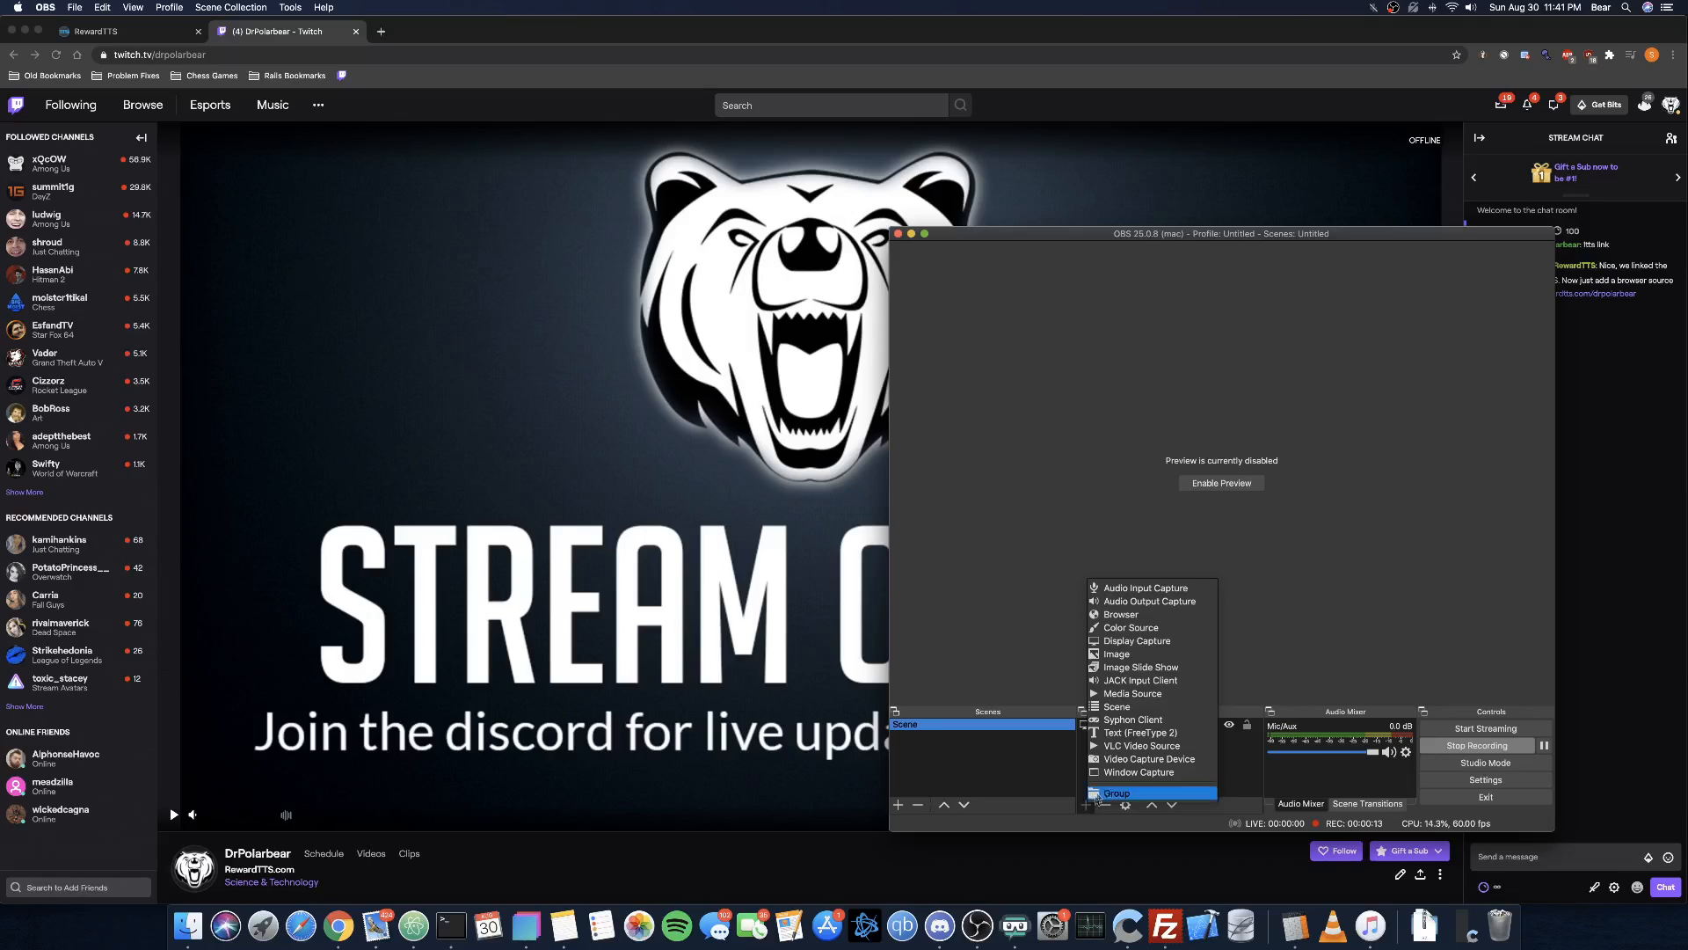
pyautogui.click(1149, 616)
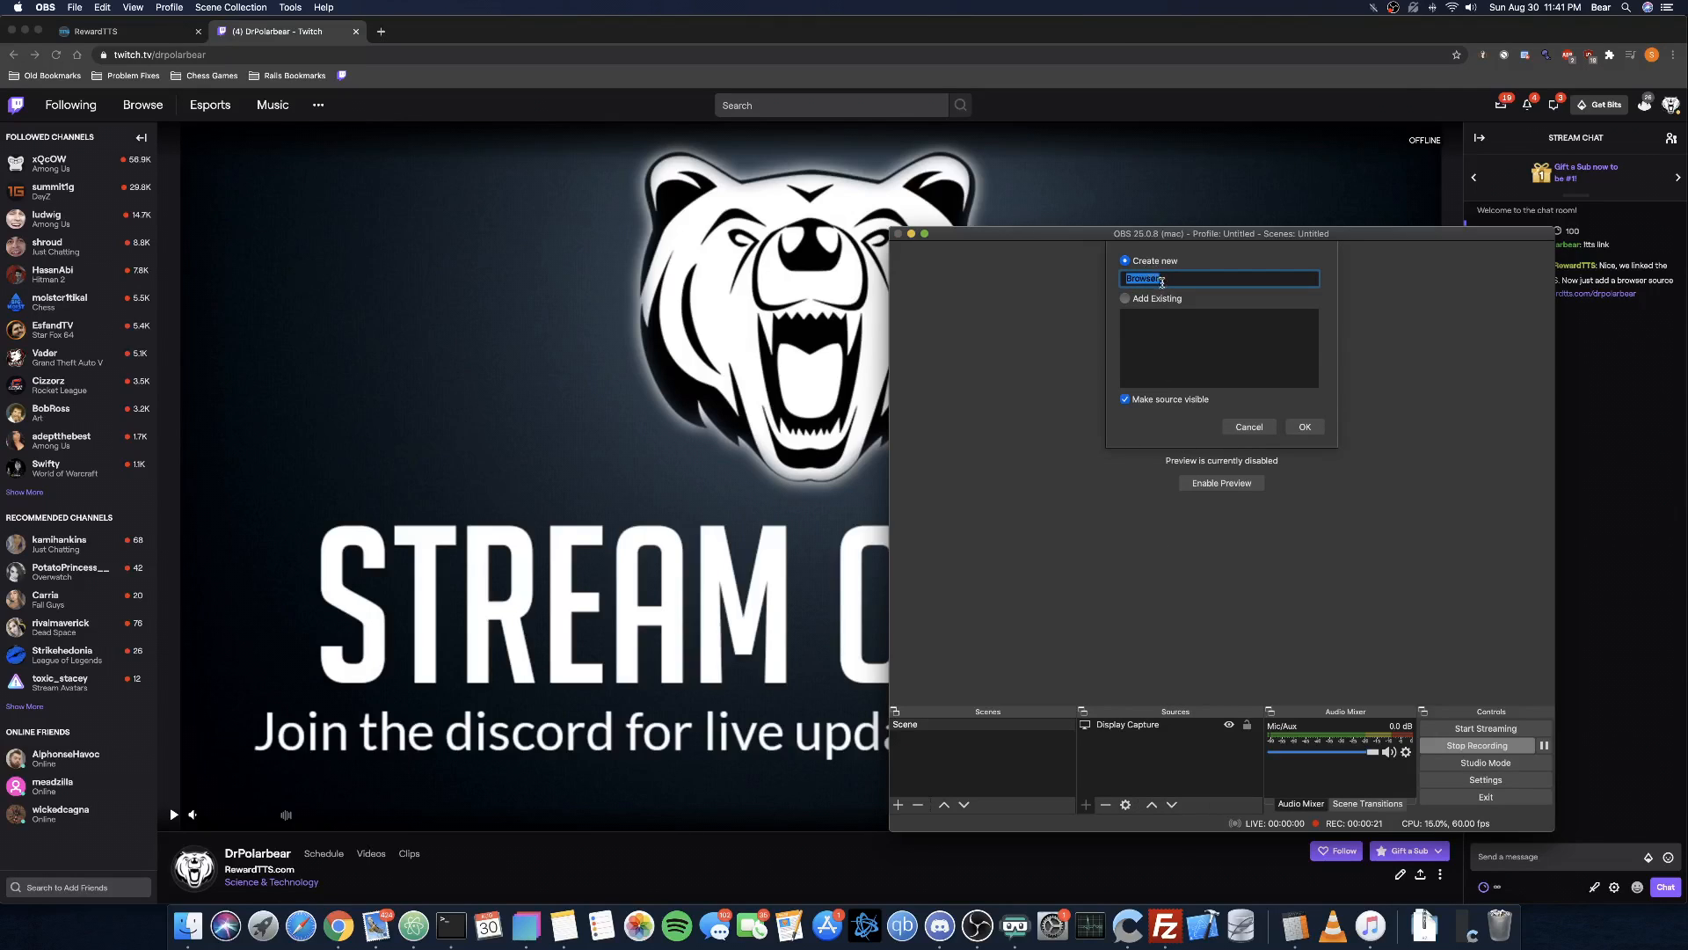
pyautogui.write('TTS')
pyautogui.click(1308, 426)
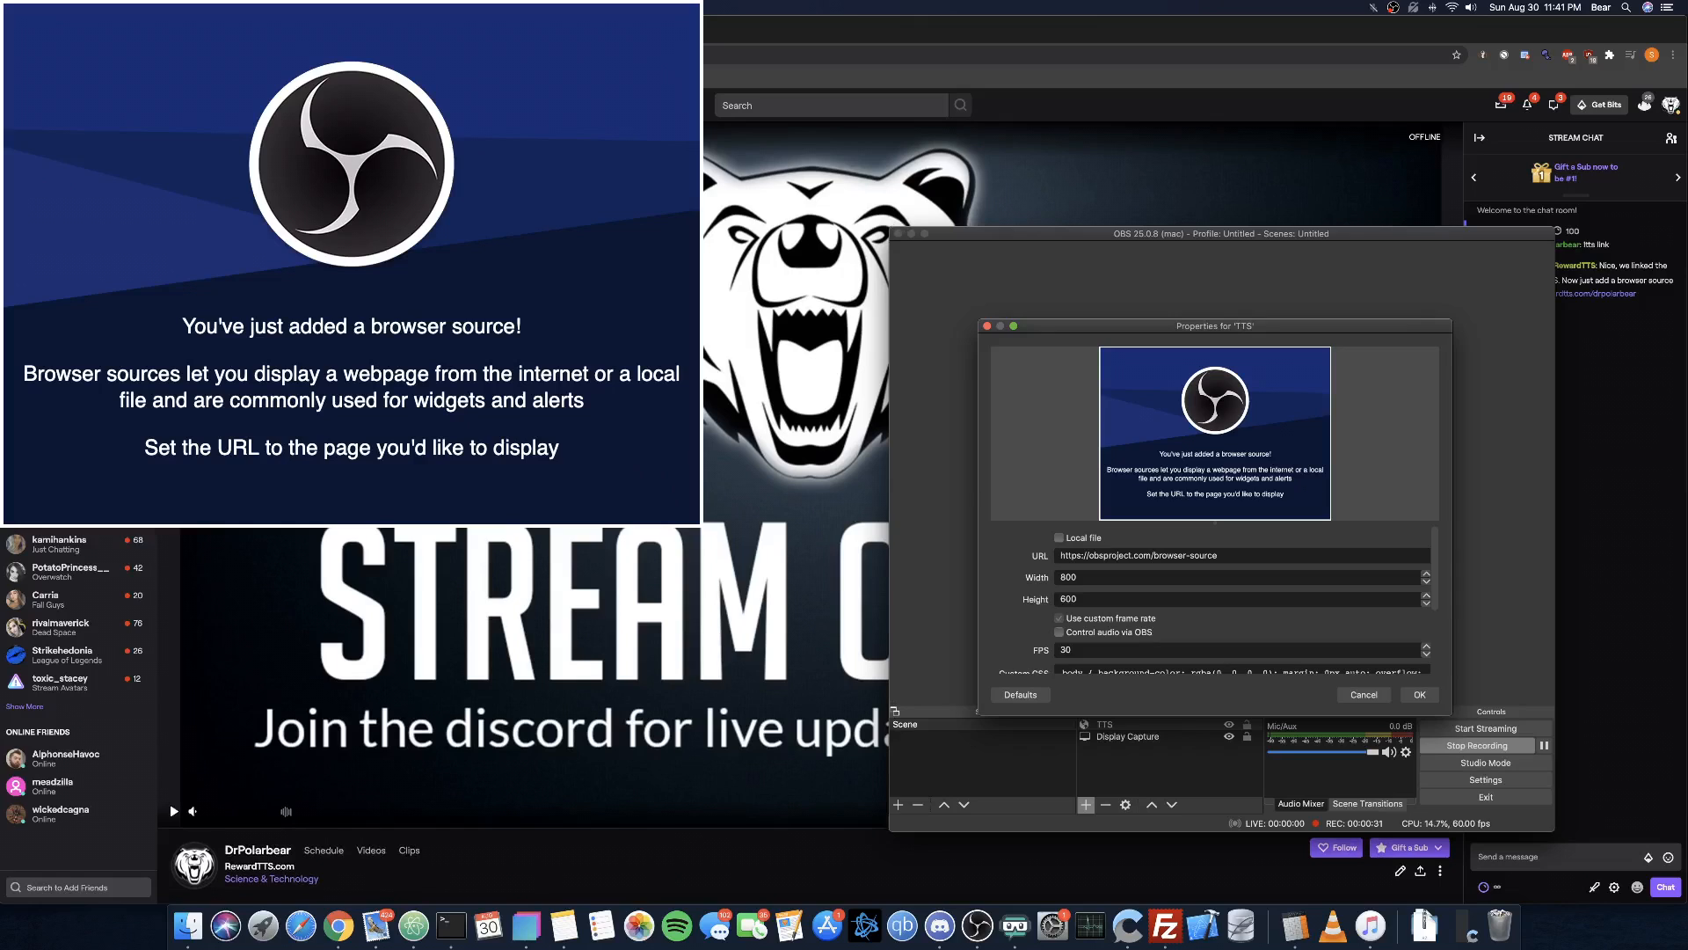
# Step: Copy the OBS Browser Source link from the RewardTTS dashboard and set it as the TTS source's URL in OBS
pyautogui.click(193, 30)
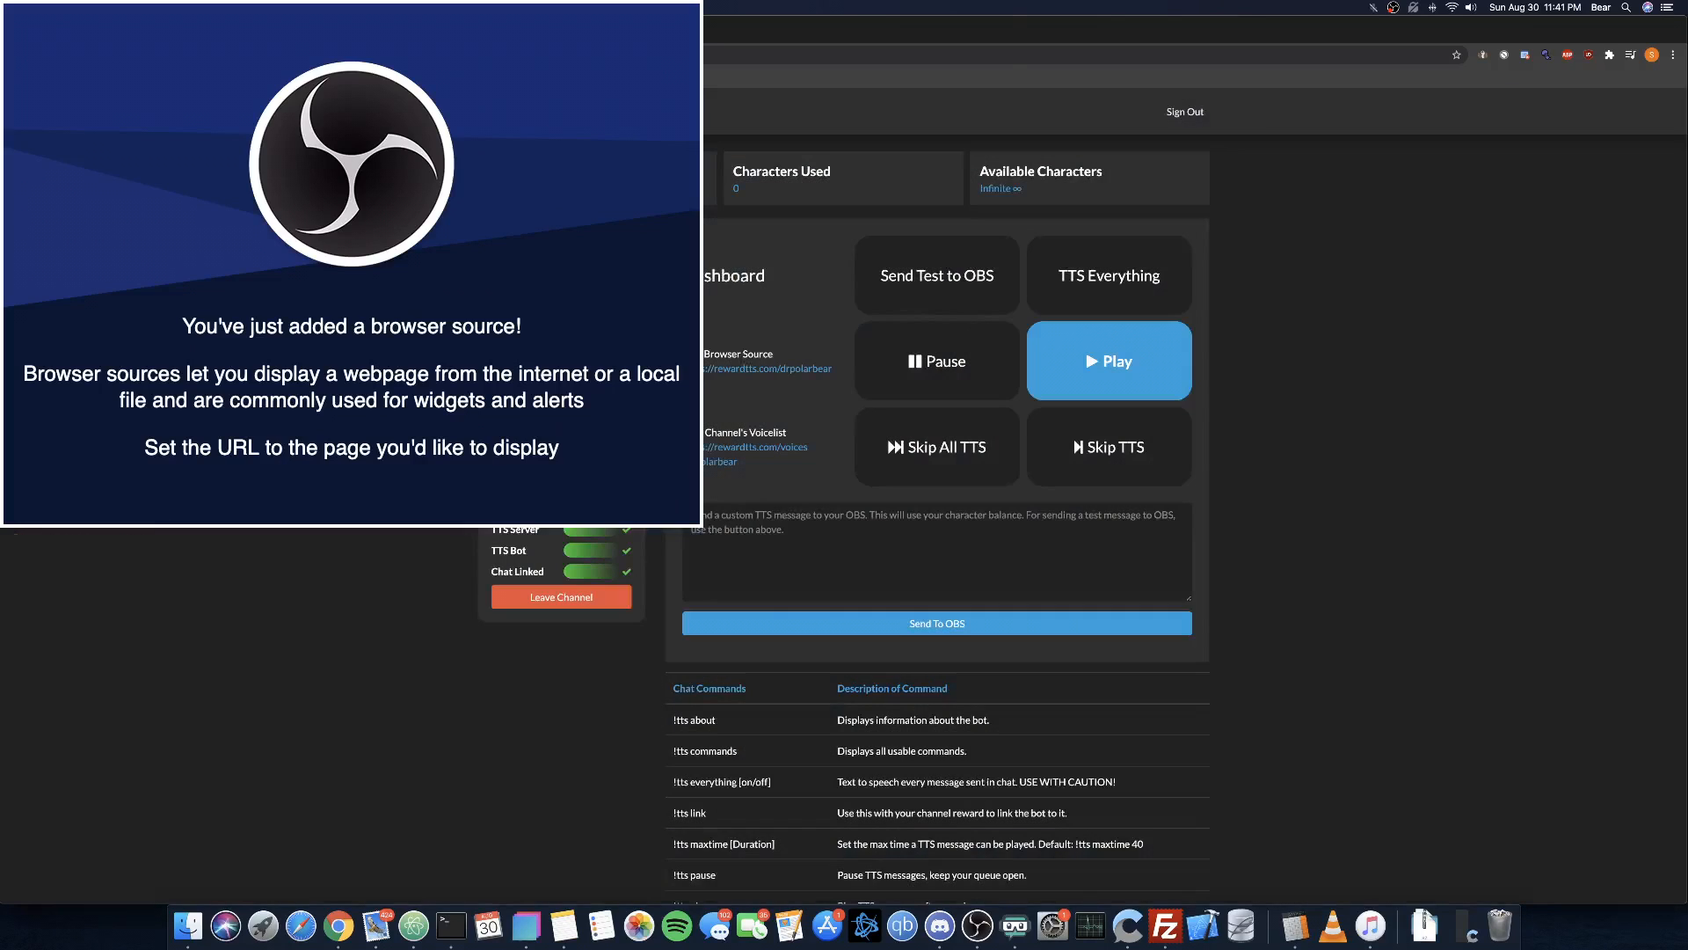
pyautogui.moveTo(842, 375); pyautogui.dragTo(695, 369)
pyautogui.press('super+c')
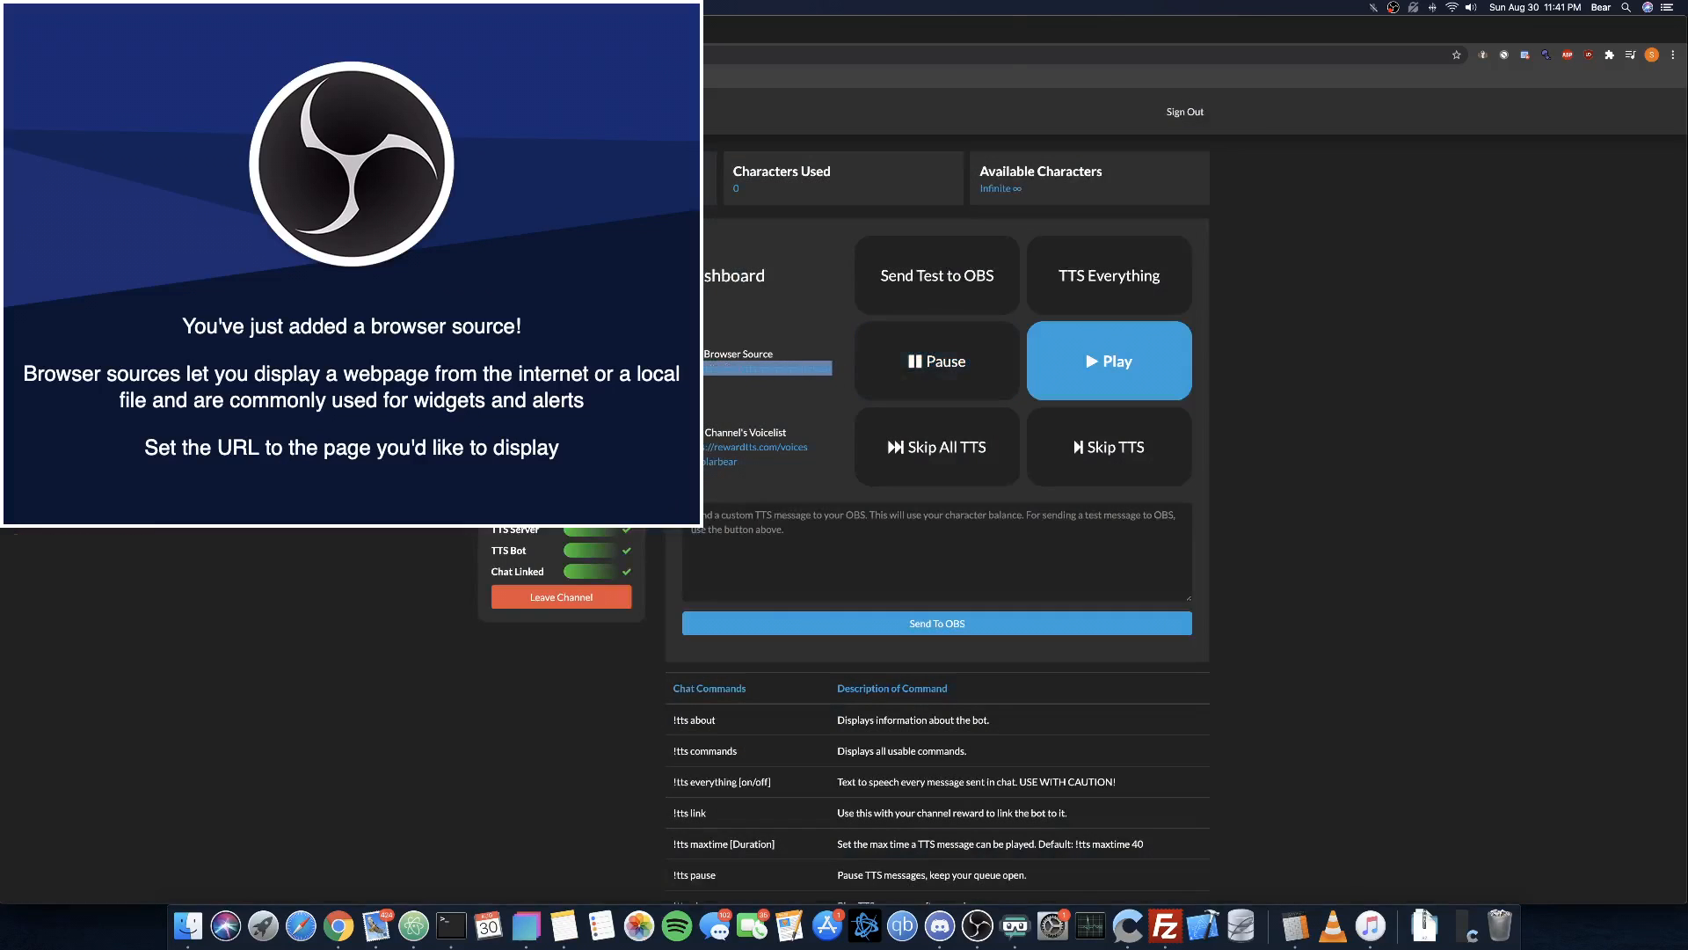
pyautogui.click(352, 30)
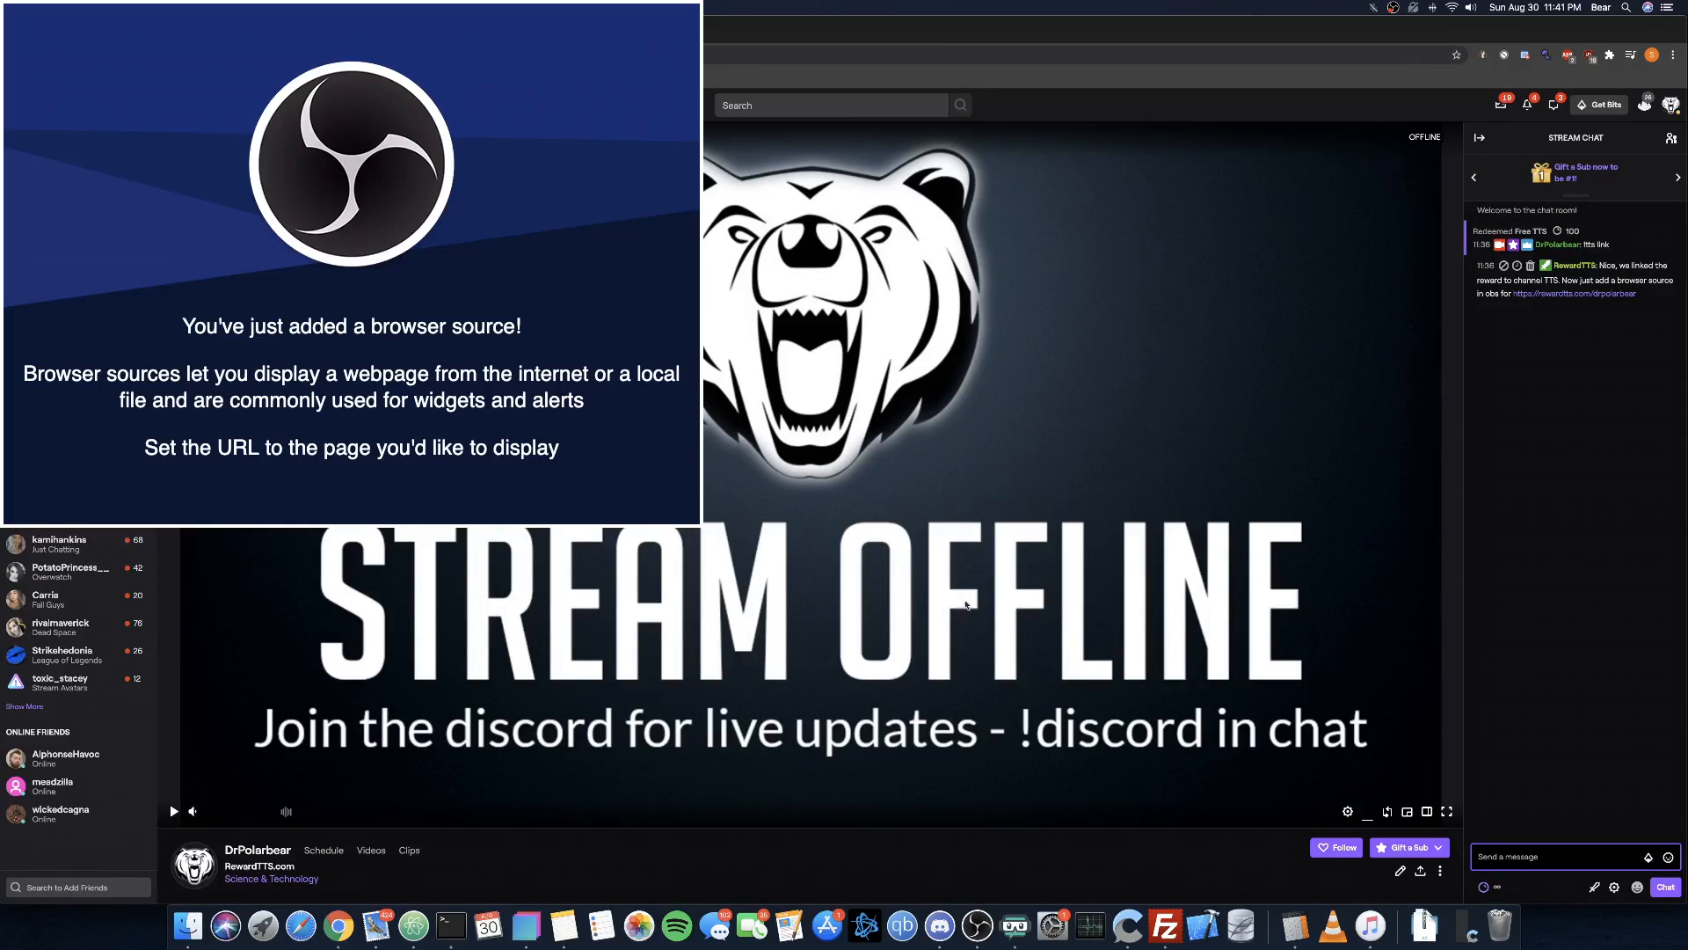
pyautogui.click(989, 923)
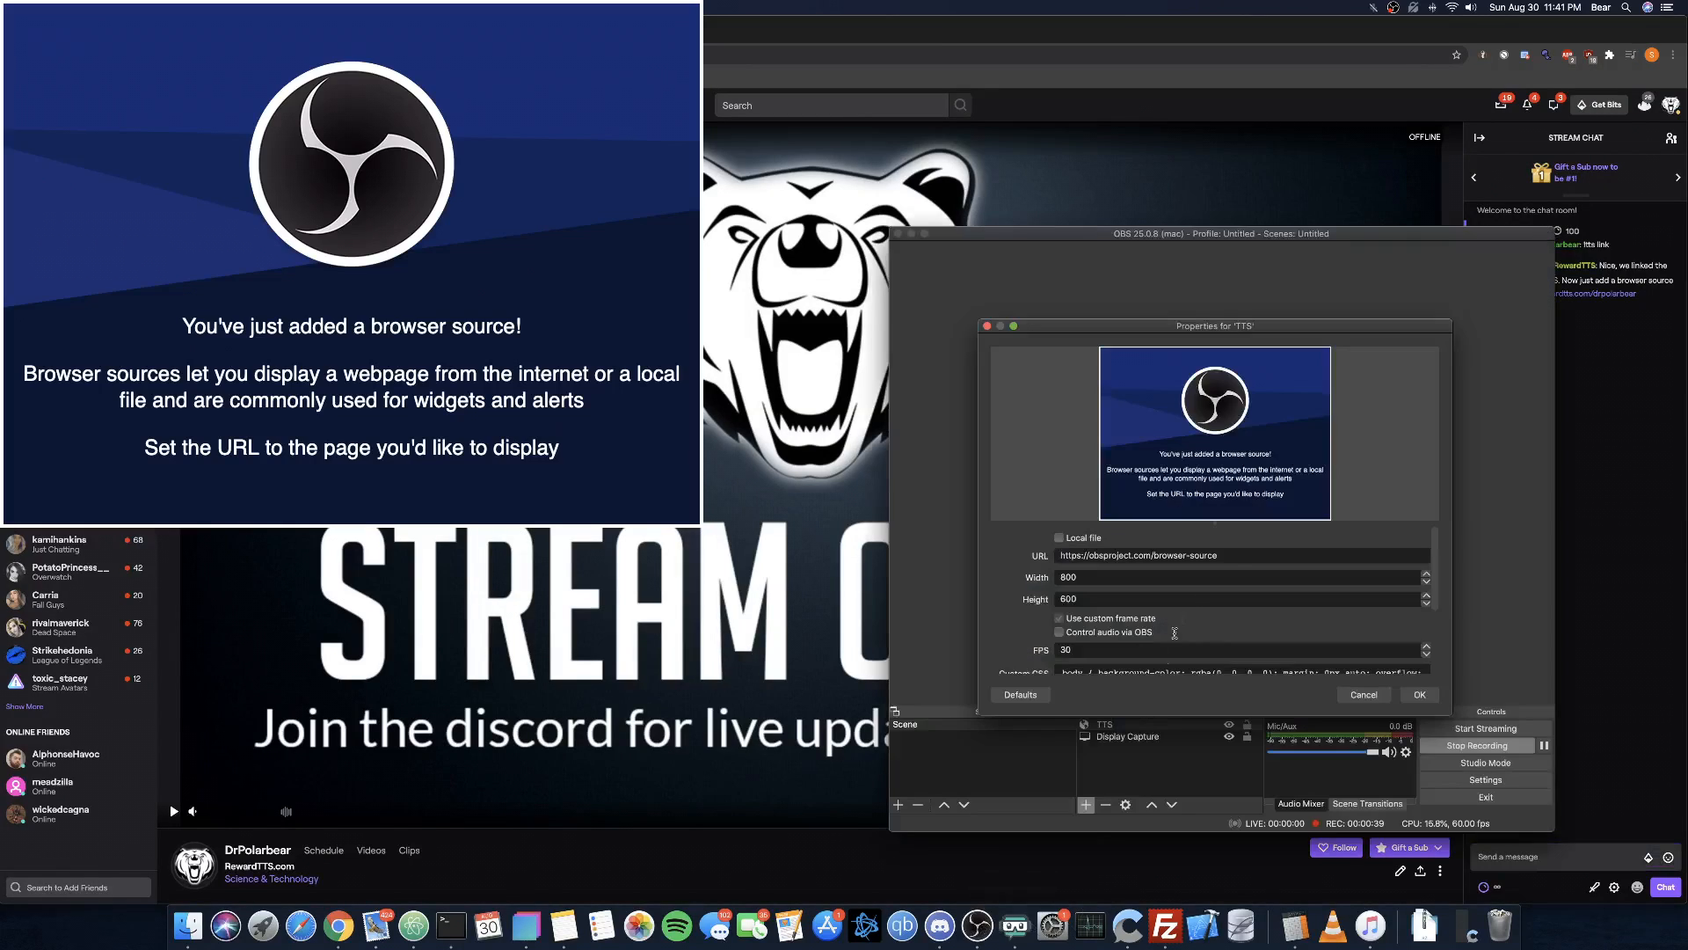
pyautogui.tripleClick(1233, 557)
pyautogui.press('super+v')
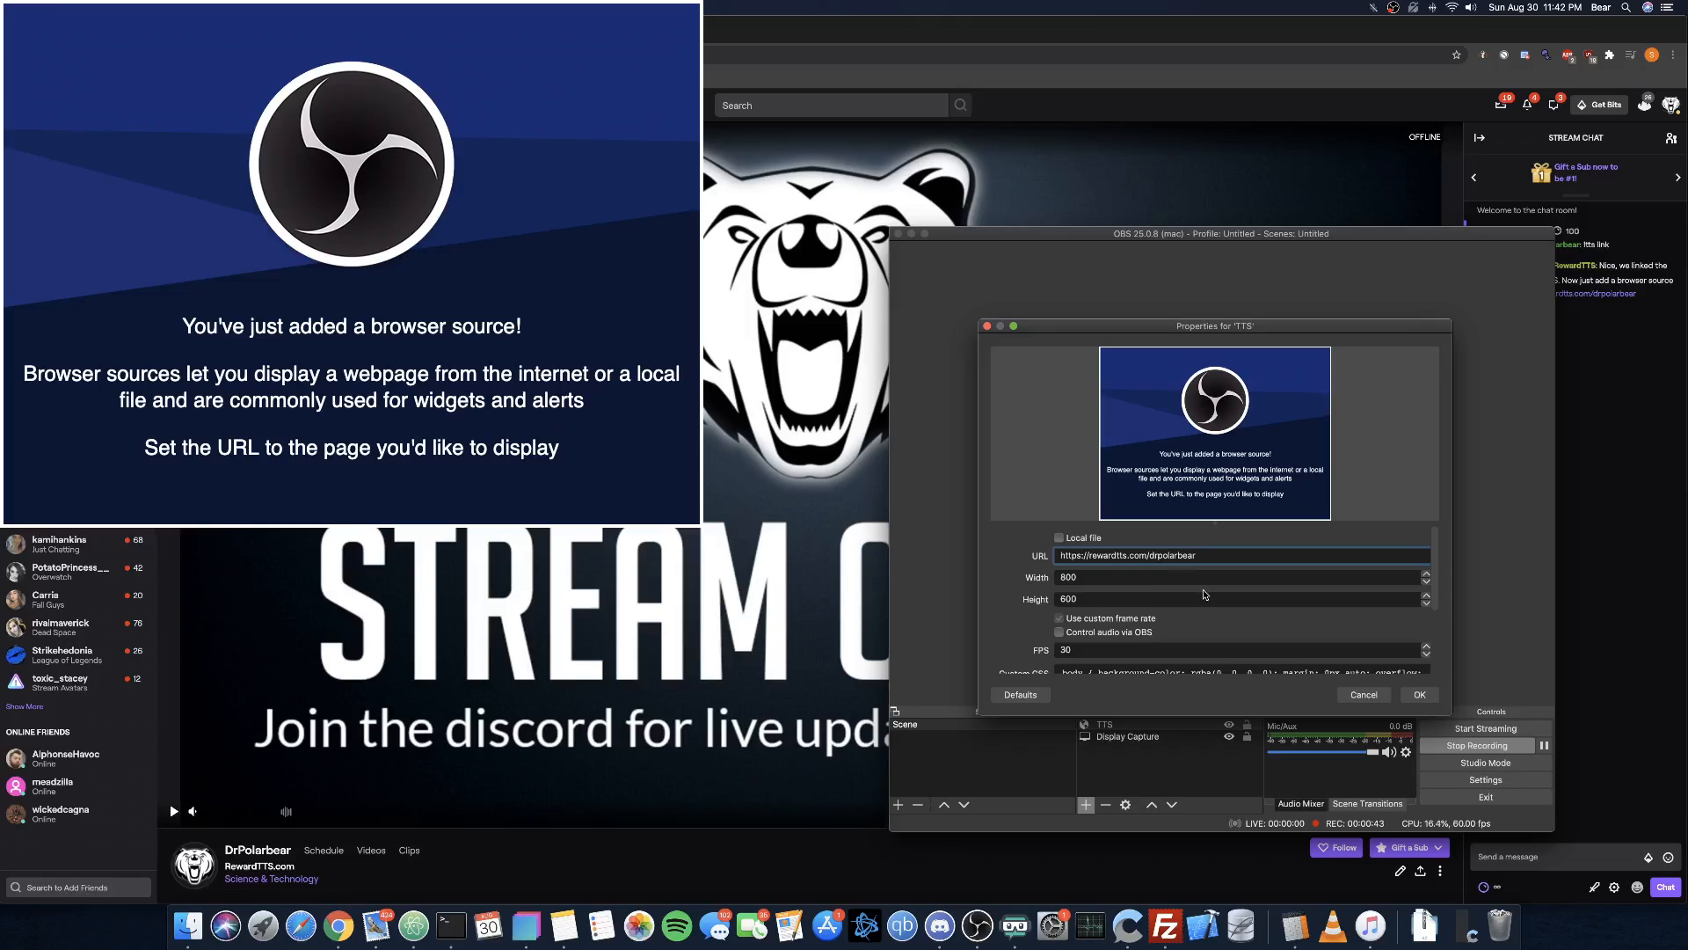
# Step: Review the TTS source's shutdown-when-not-visible option, save its properties and return to the RewardTTS dashboard
pyautogui.scroll(-5, 1204, 596)
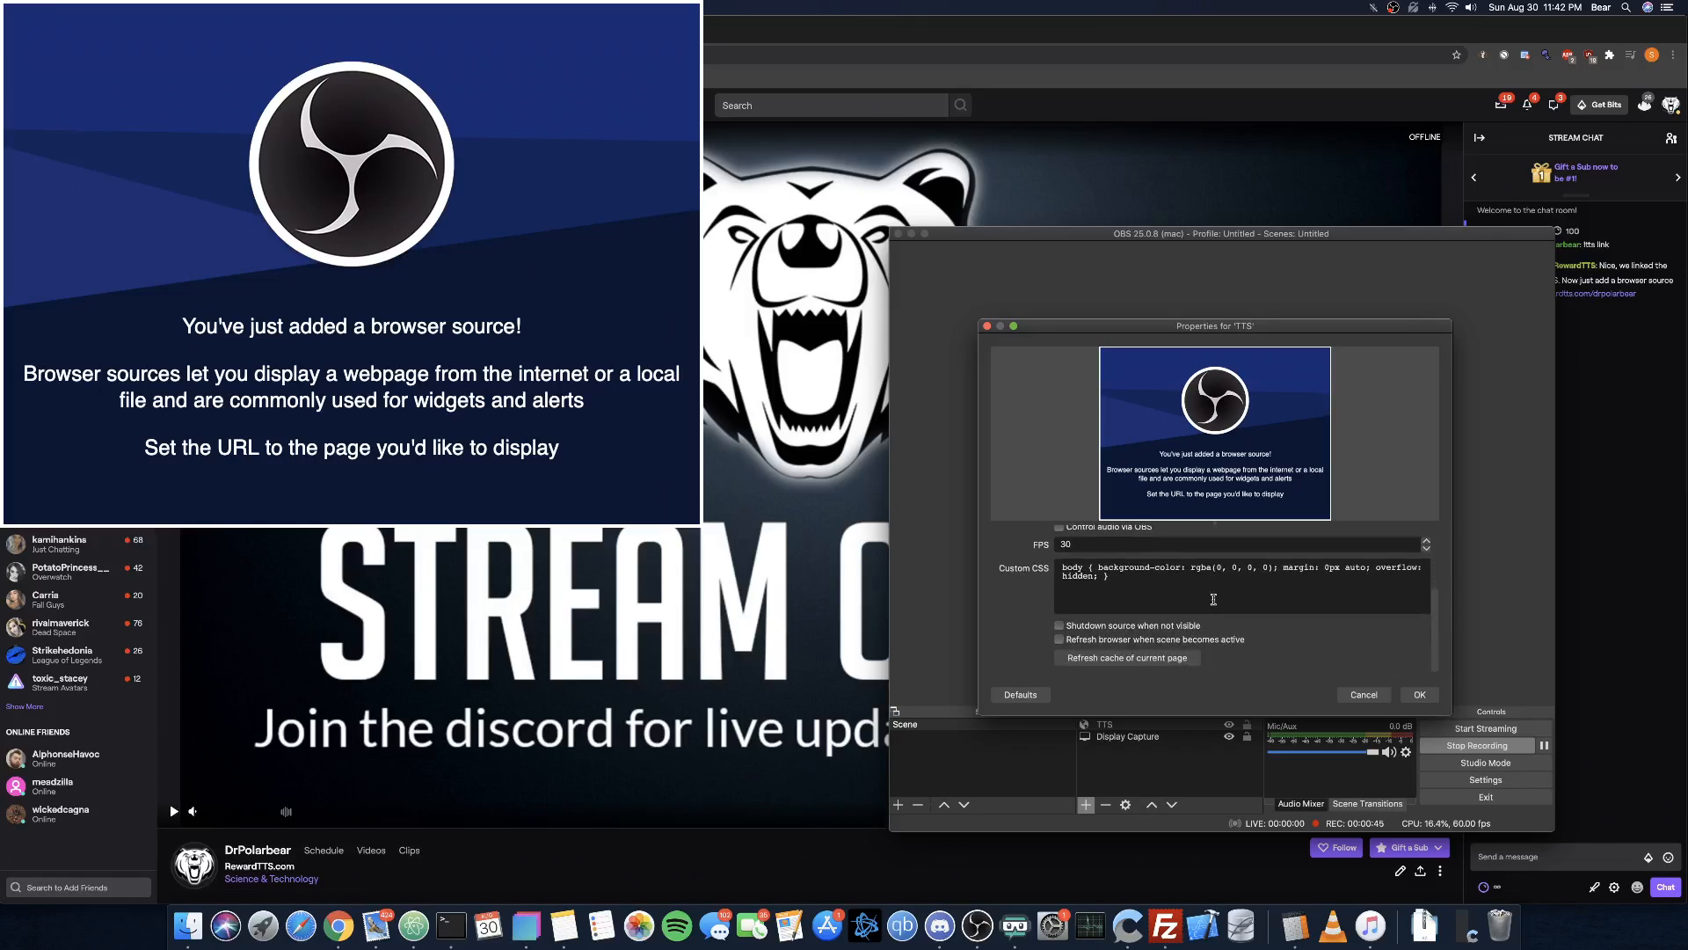
pyautogui.click(1176, 626)
pyautogui.click(1194, 627)
pyautogui.click(1188, 630)
pyautogui.click(1419, 695)
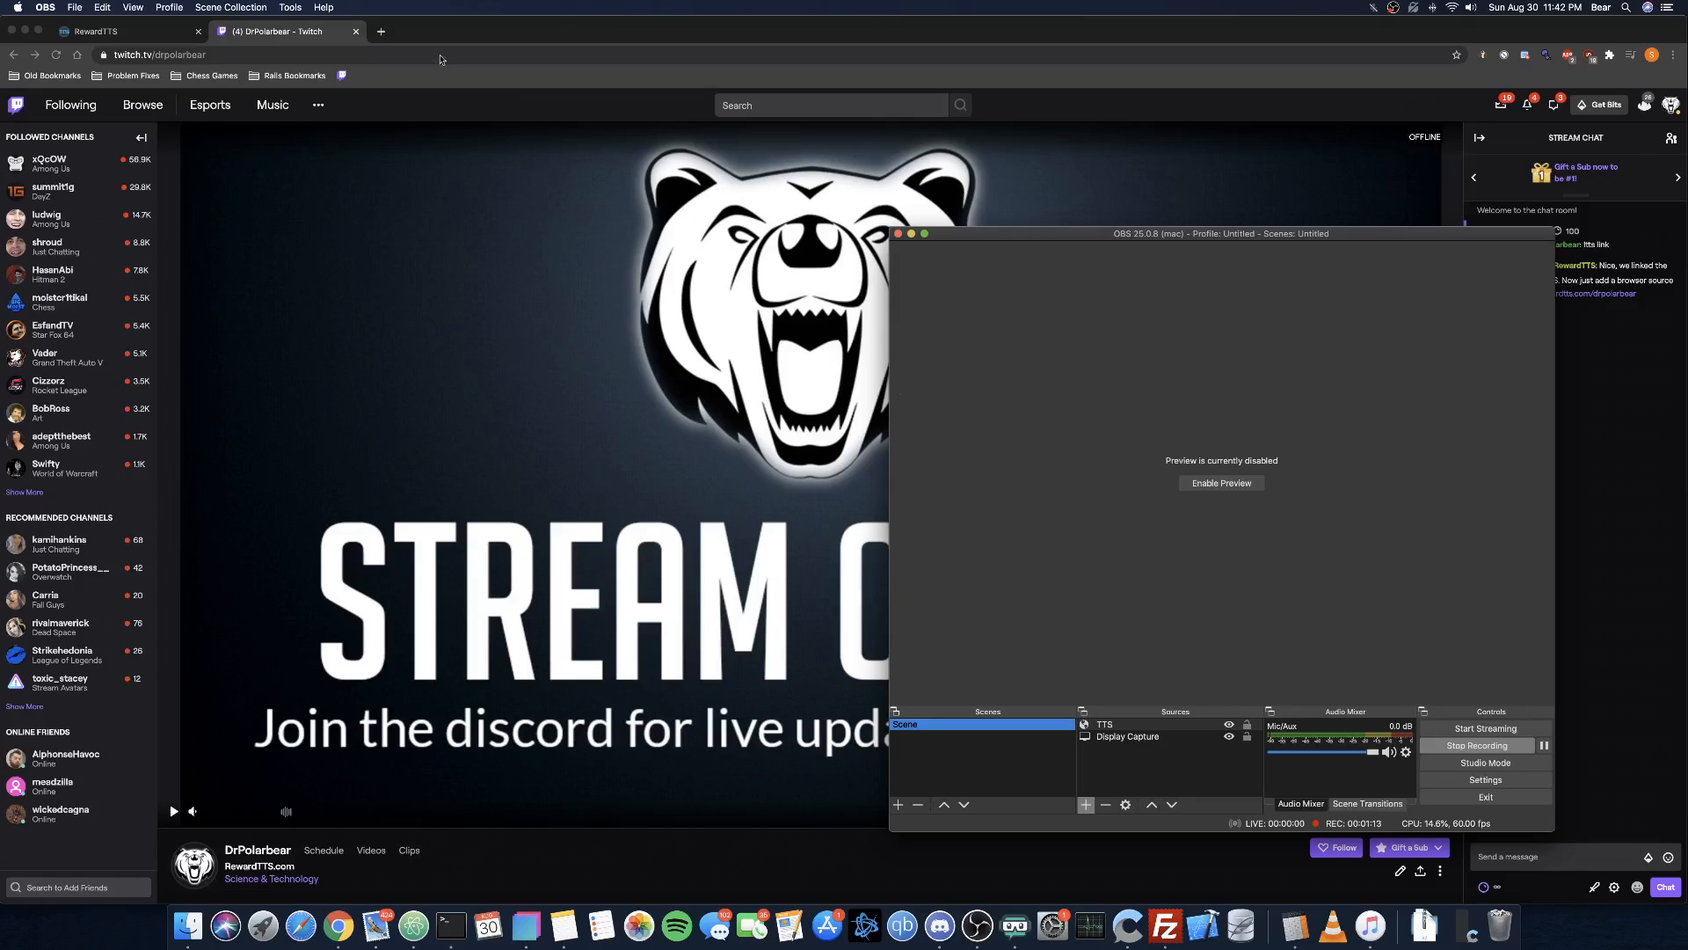
pyautogui.click(170, 41)
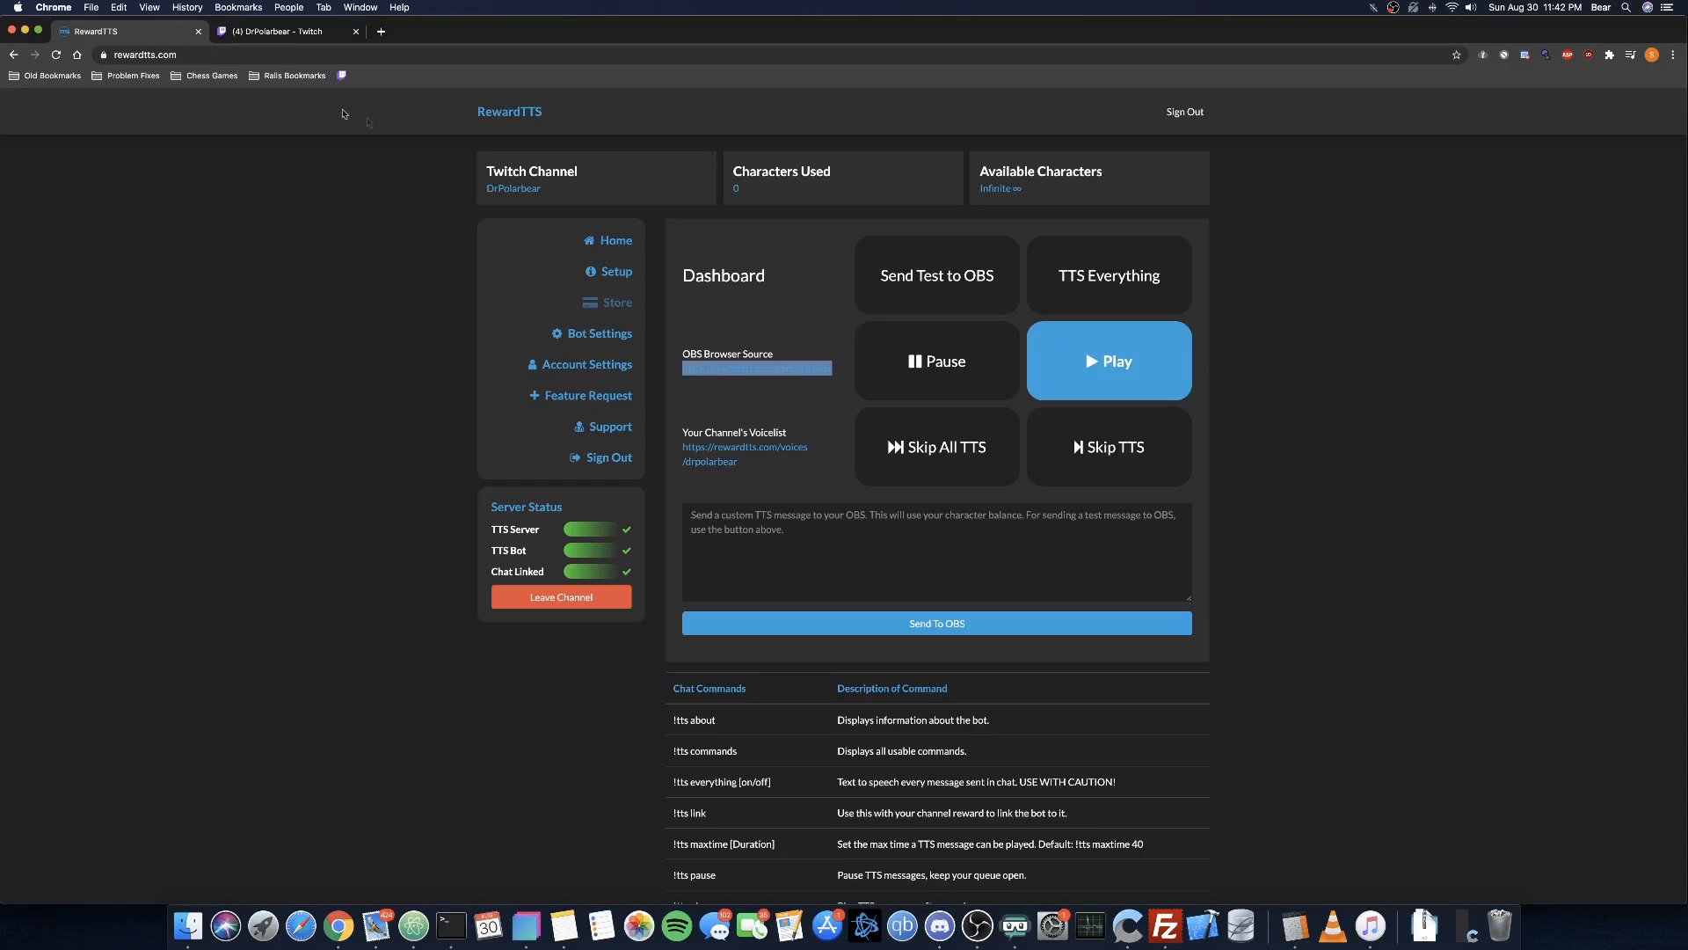
pyautogui.click(784, 286)
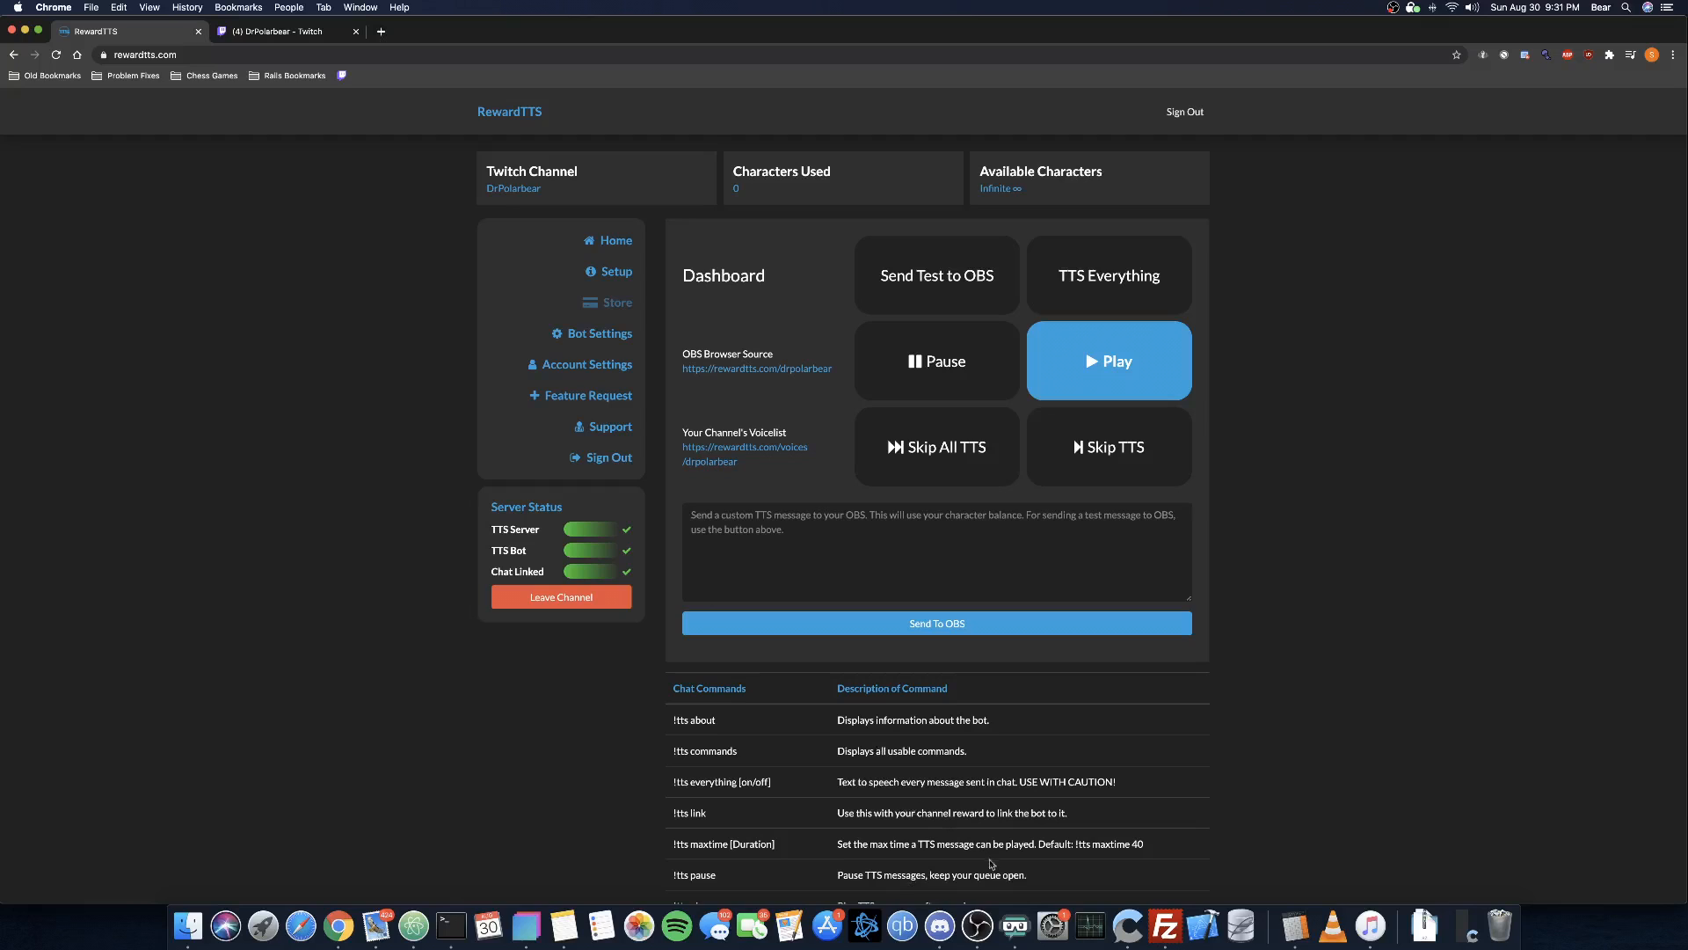
# Step: Switch to Streamlabs OBS and add a Browser Source named "TTS" to the scene
pyautogui.click(1013, 923)
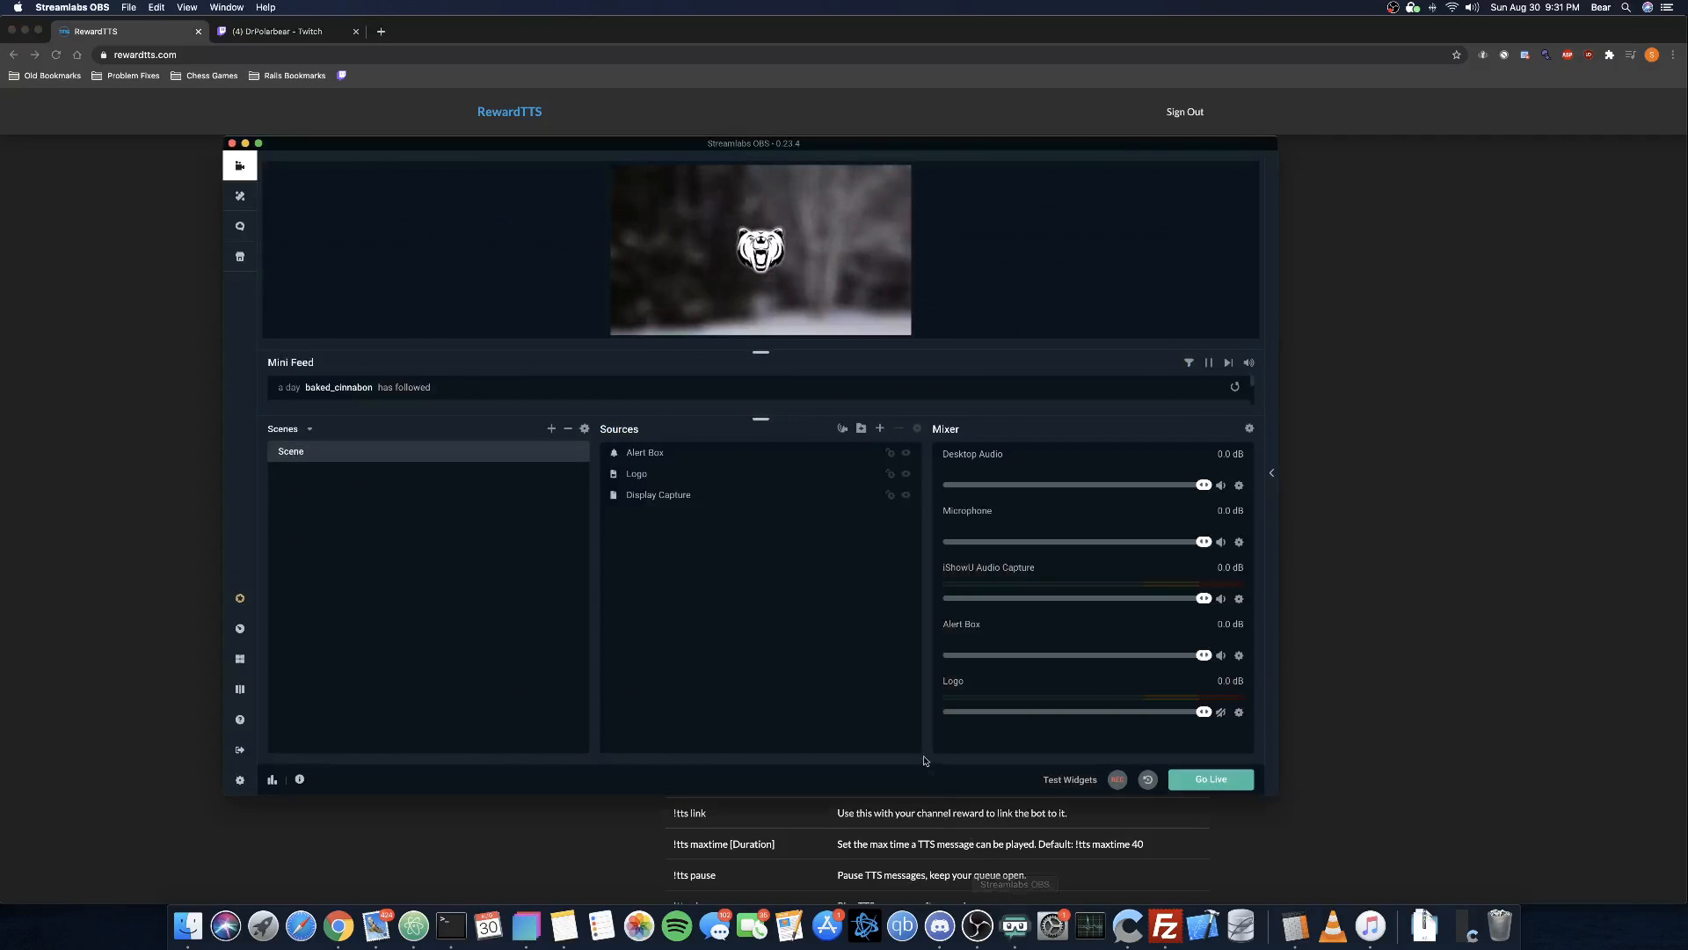
pyautogui.click(880, 429)
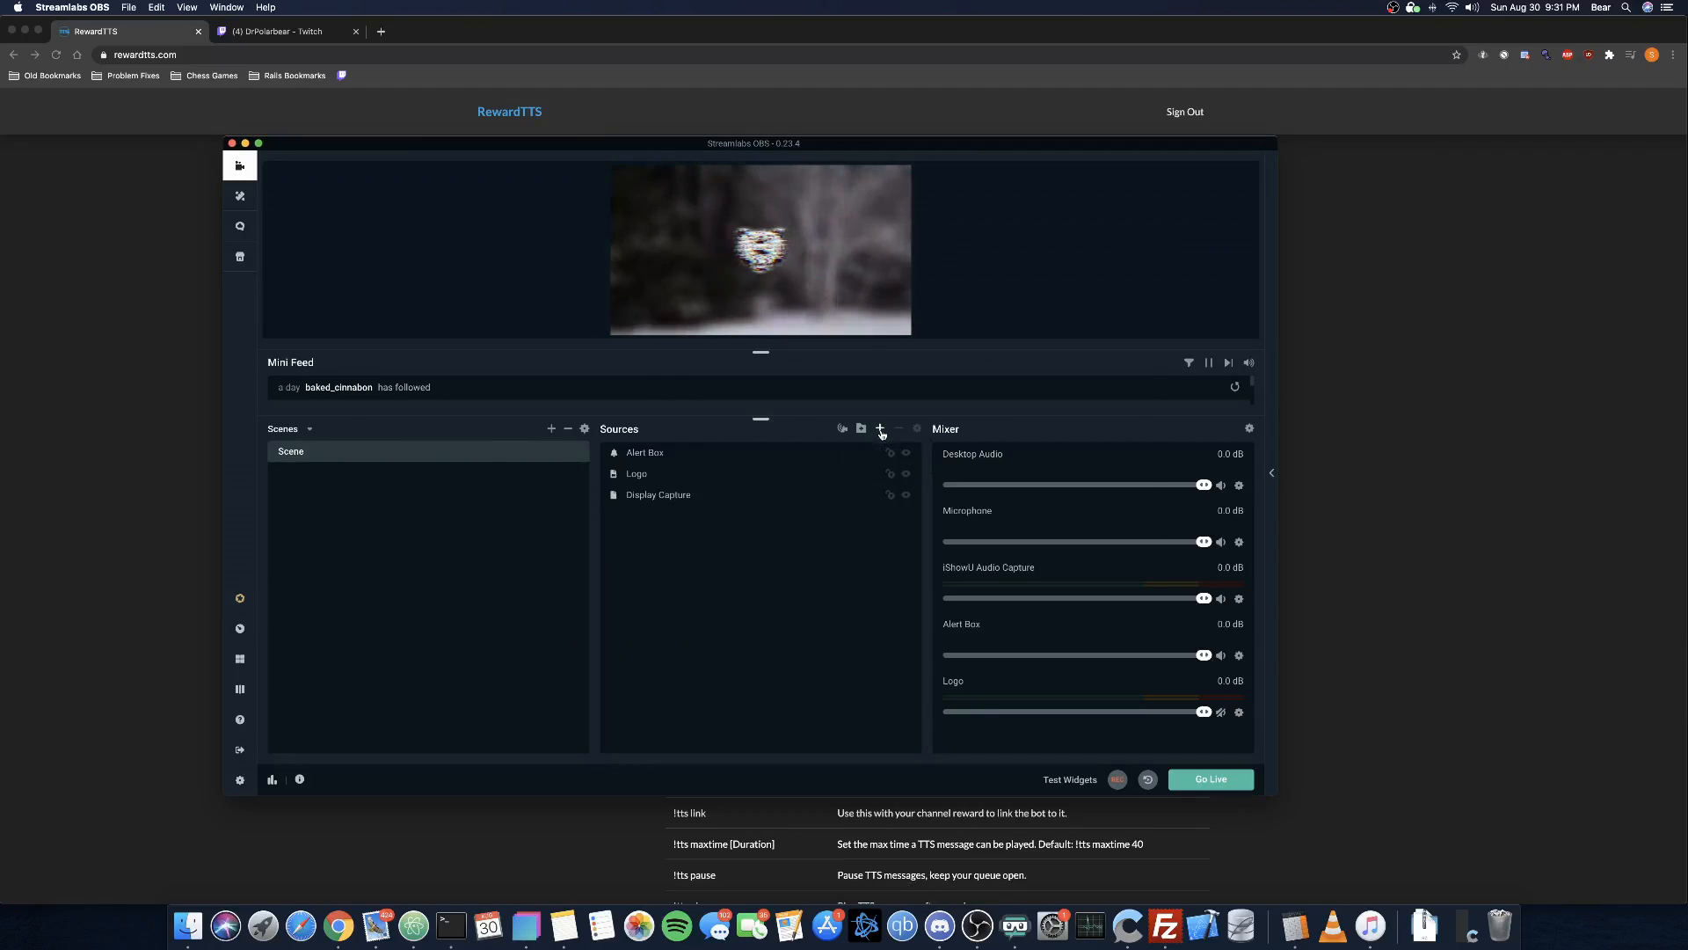
pyautogui.click(481, 484)
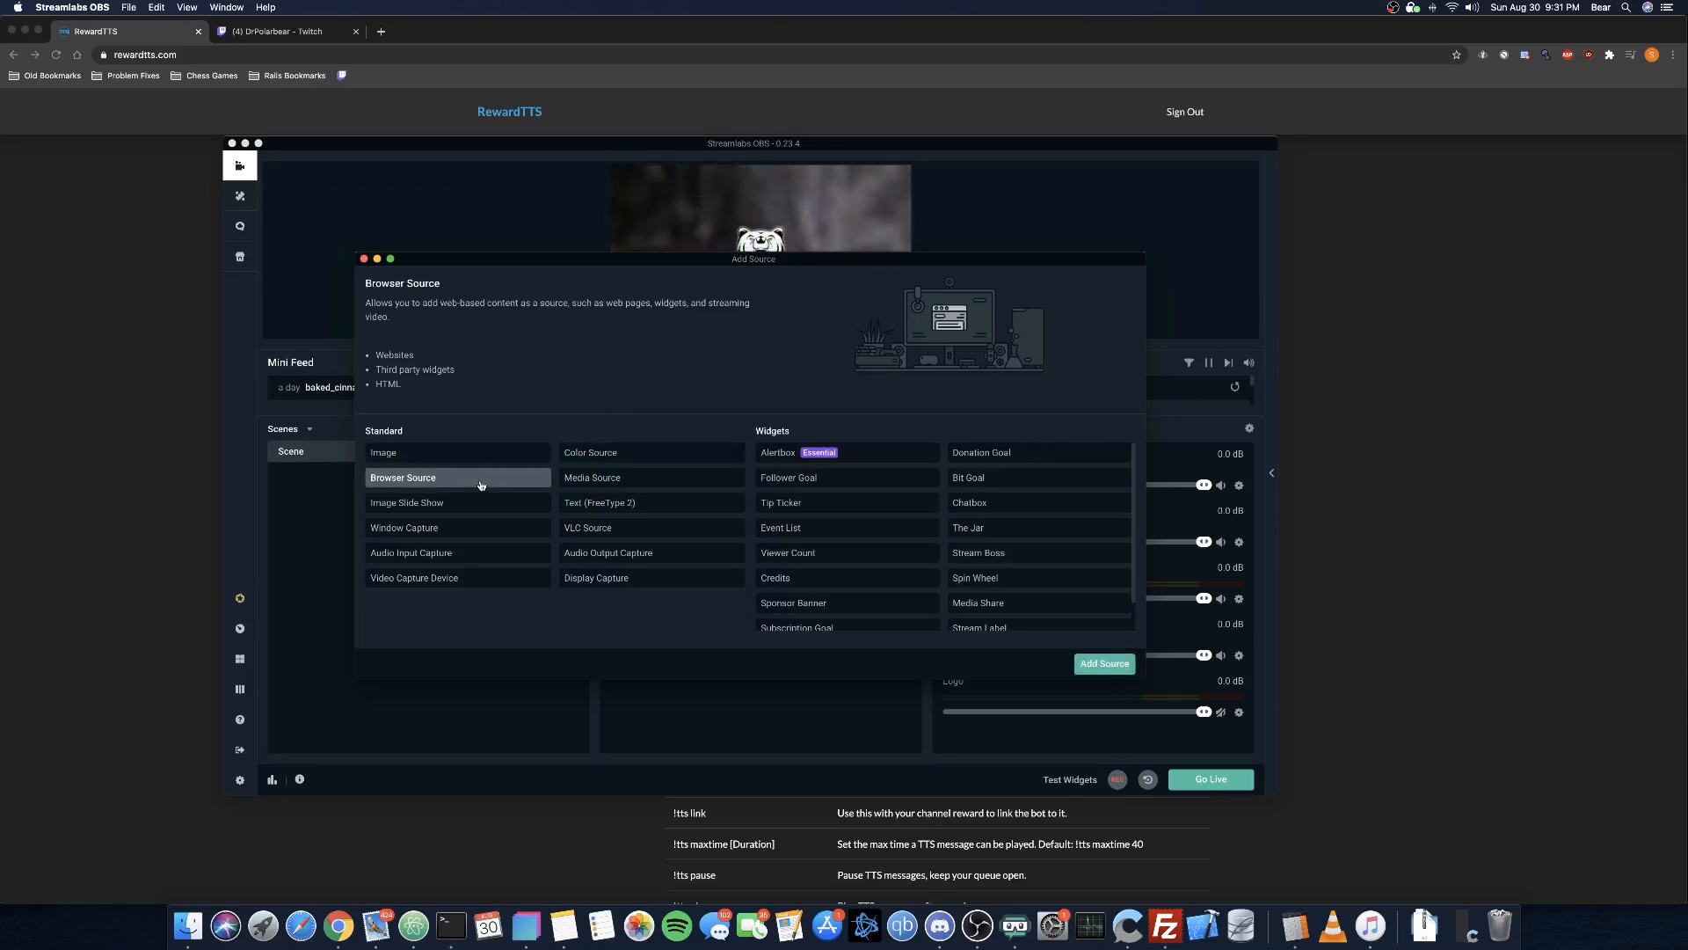
pyautogui.click(1106, 664)
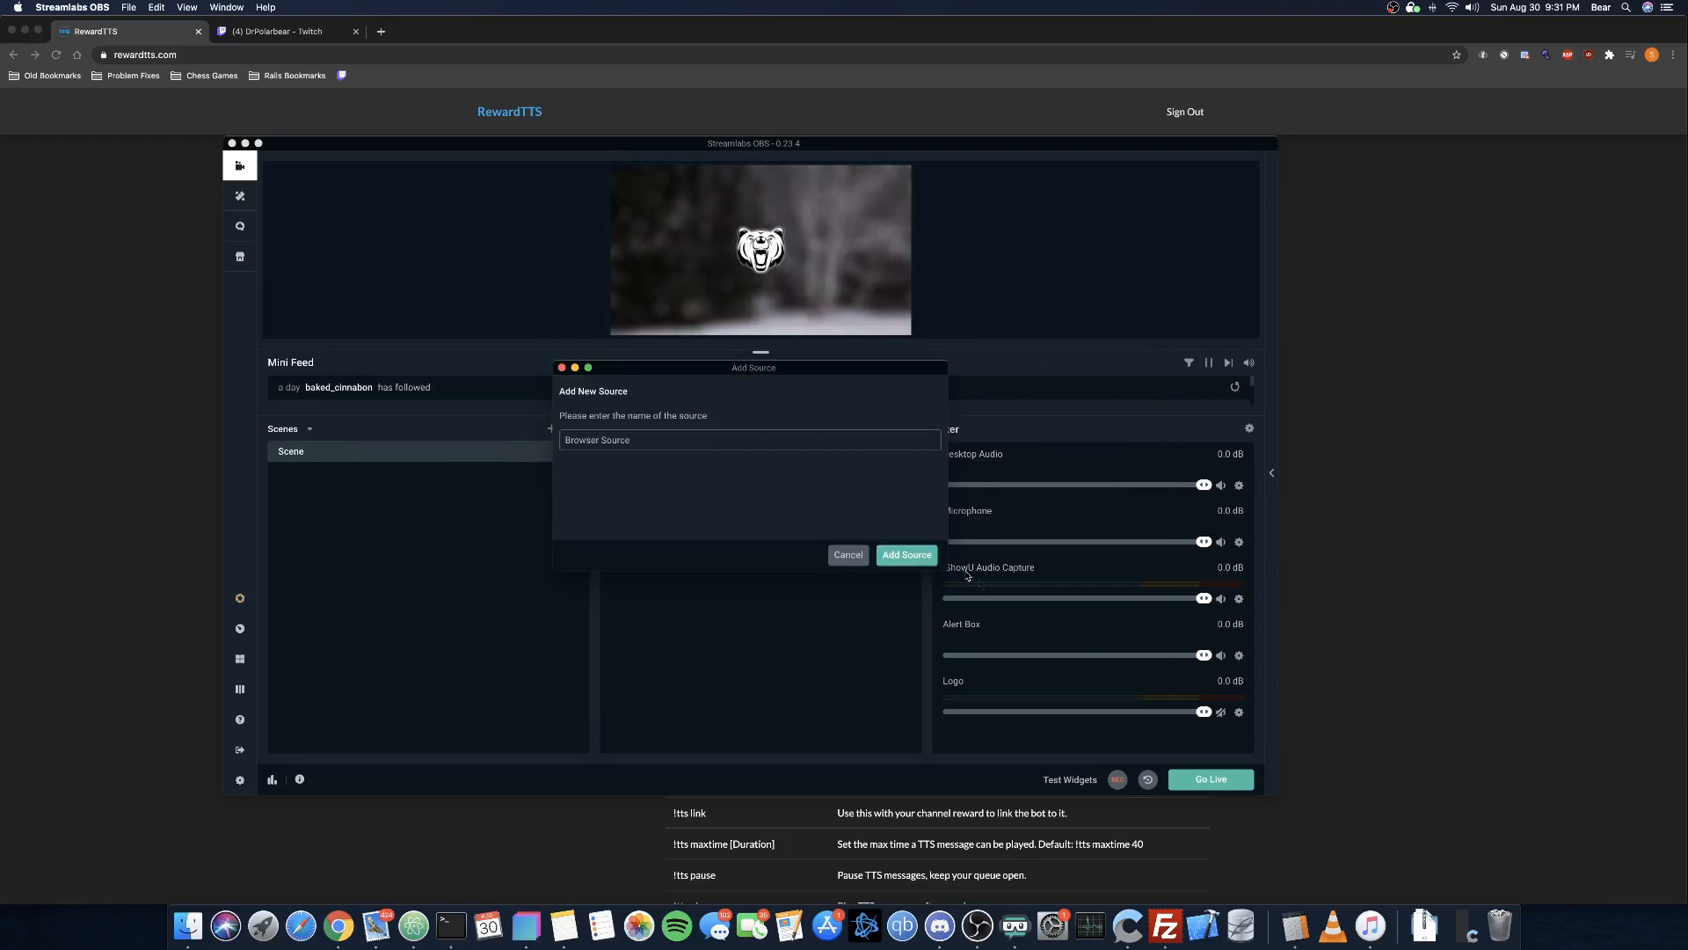
pyautogui.tripleClick(725, 441)
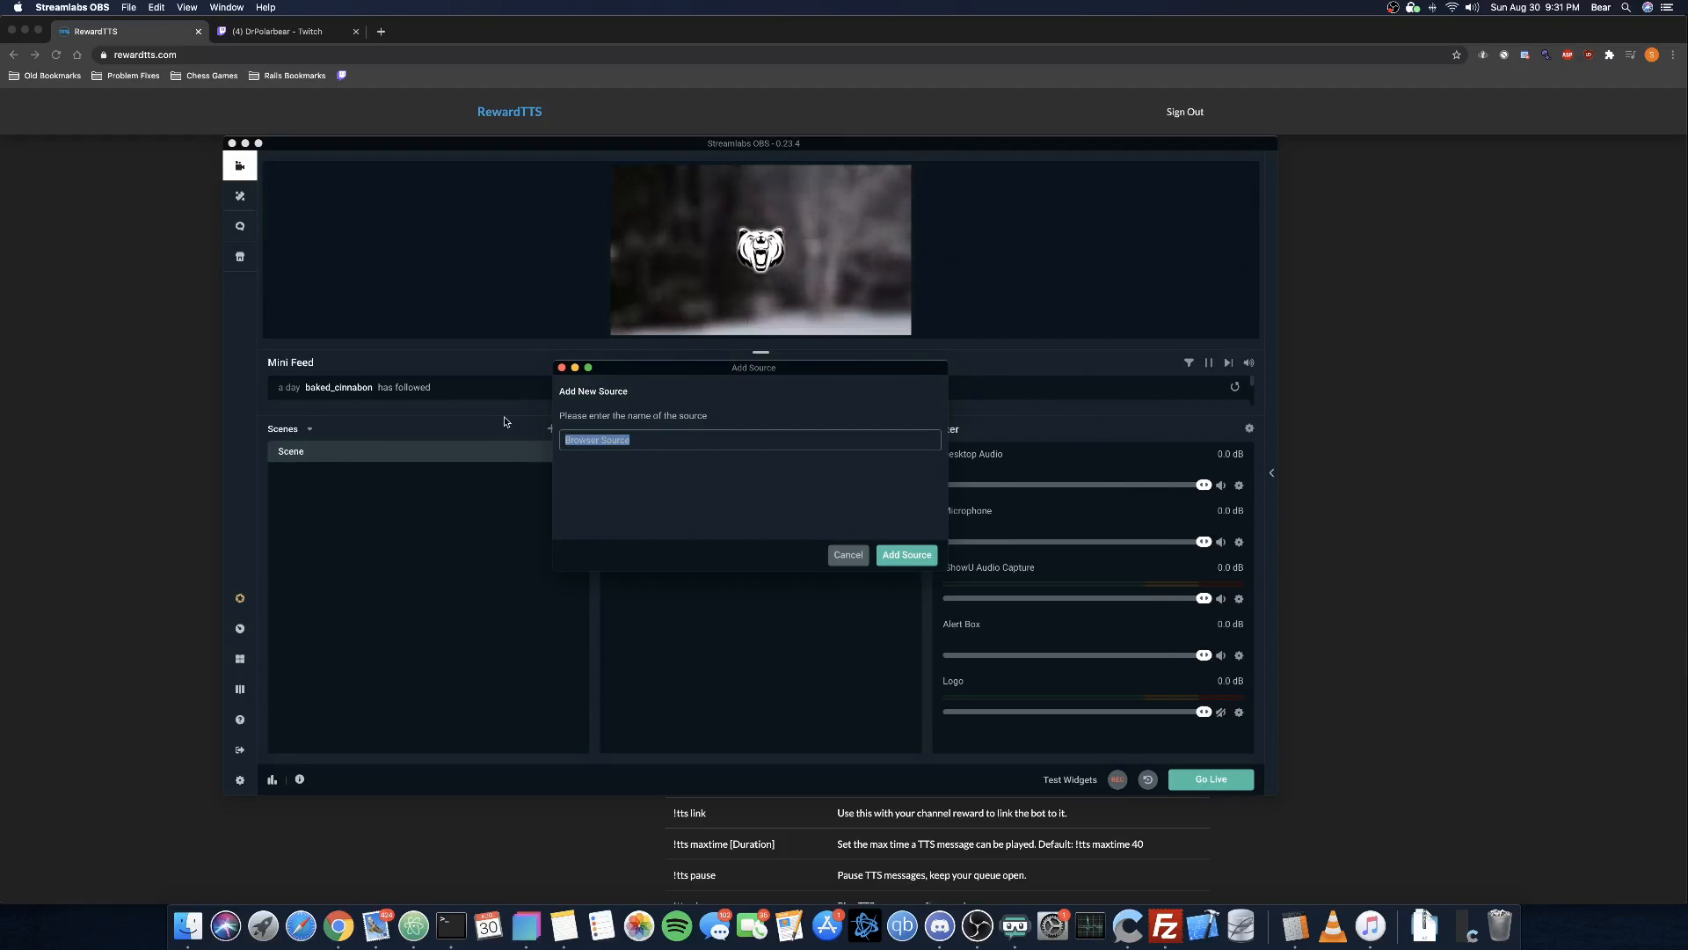
pyautogui.write('Tts')
pyautogui.press('BackSpace')
pyautogui.press('BackSpace')
pyautogui.write('TS')
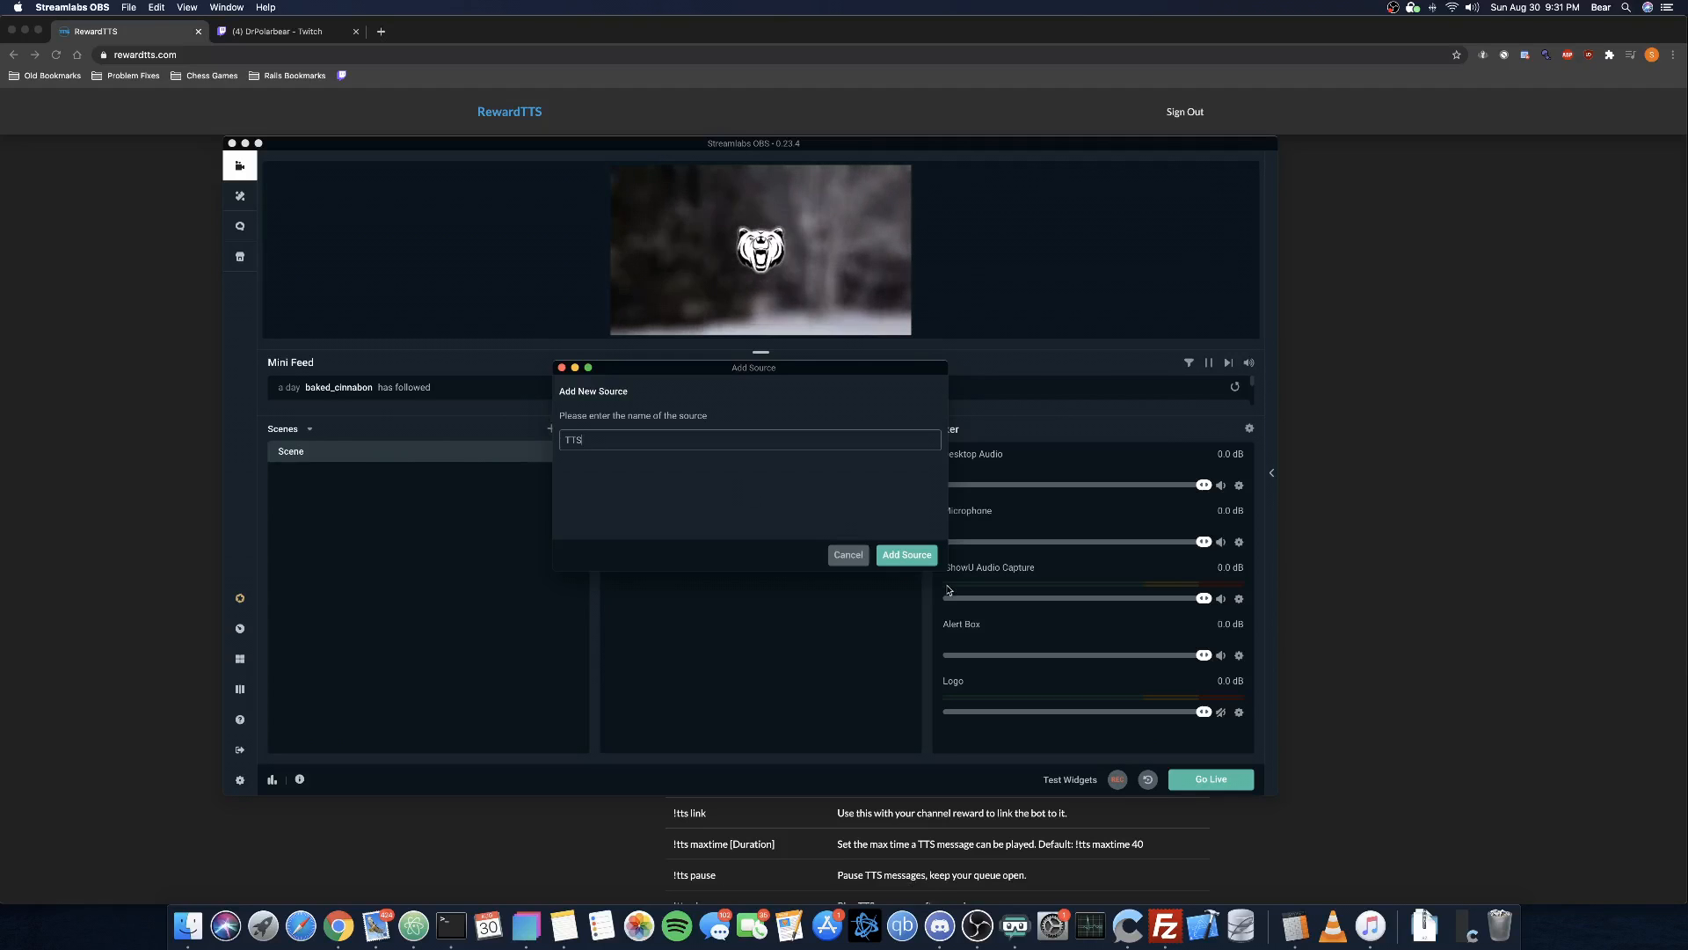
pyautogui.click(906, 555)
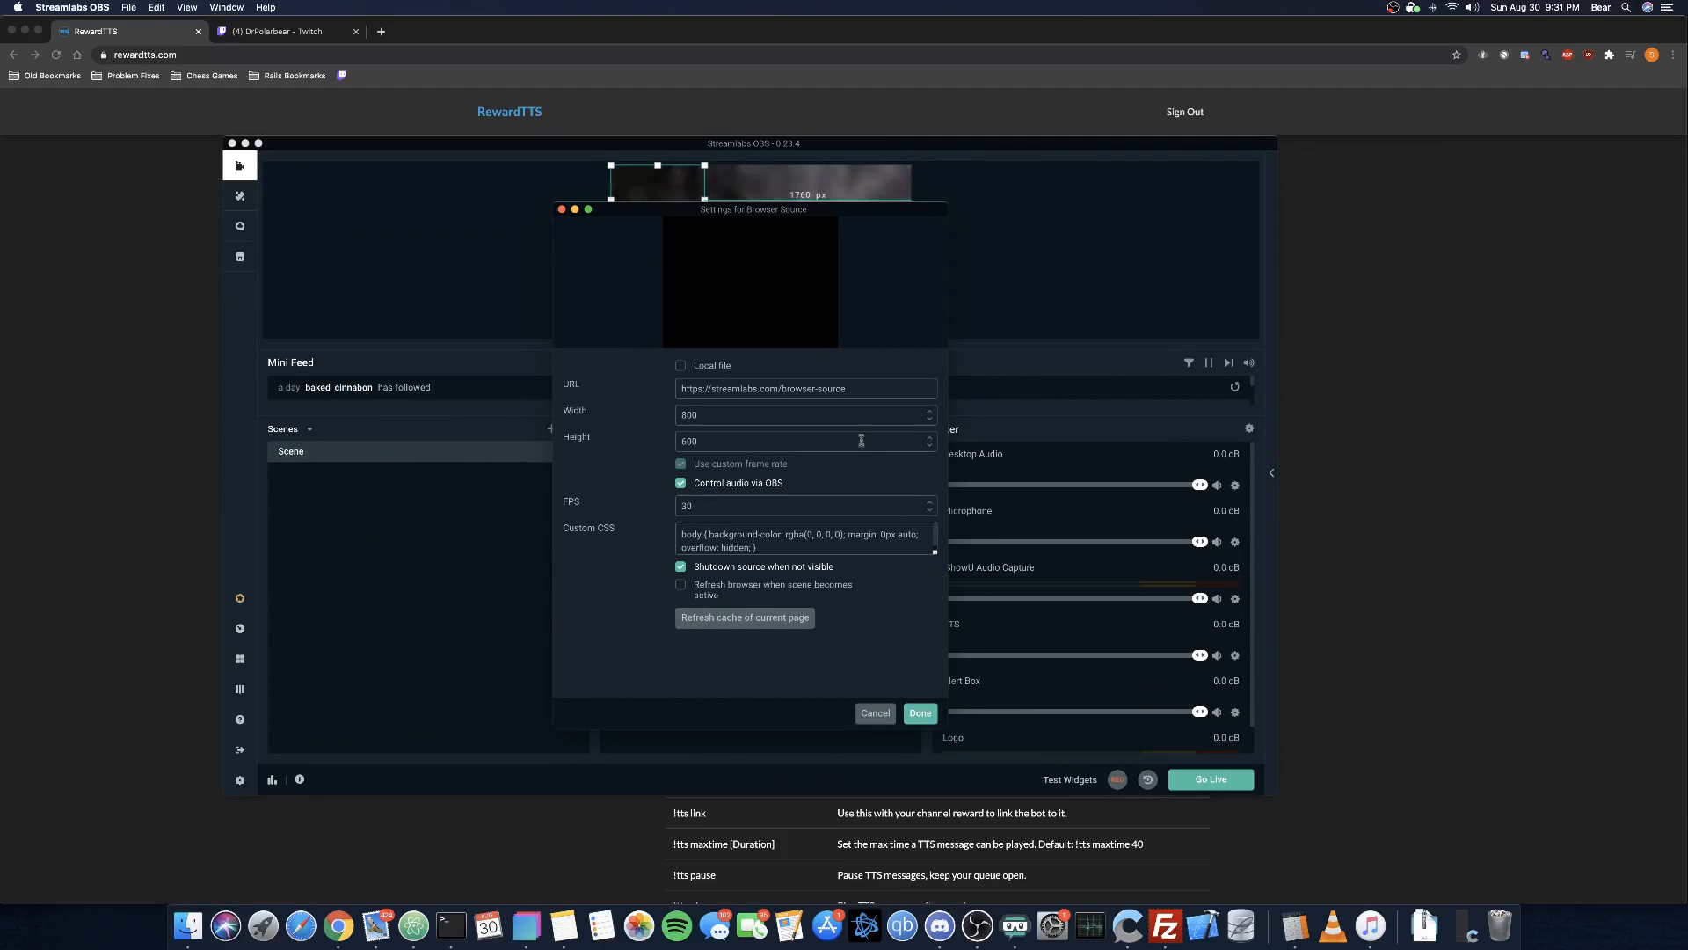
# Step: Set the TTS source's URL to the OBS Browser Source link copied from RewardTTS, disable "Shutdown source when not visible" and save
pyautogui.click(1485, 420)
pyautogui.moveTo(841, 372); pyautogui.dragTo(687, 369)
pyautogui.press('super+c')
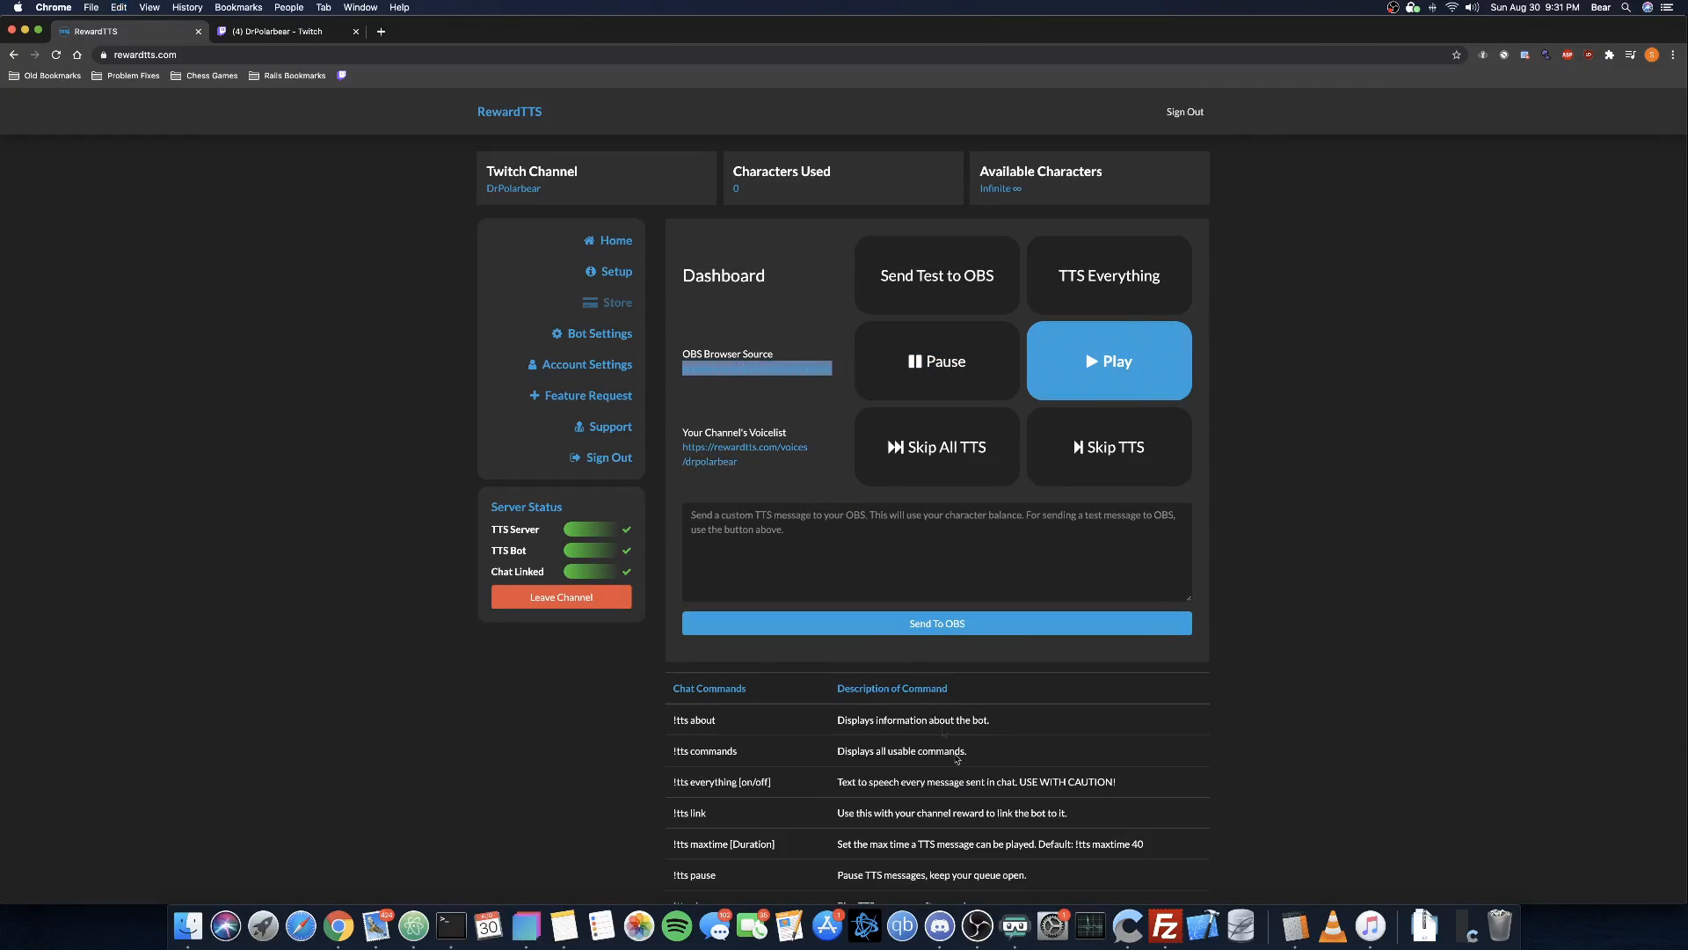
pyautogui.click(1016, 932)
pyautogui.moveTo(860, 388); pyautogui.dragTo(620, 384)
pyautogui.press('super+v')
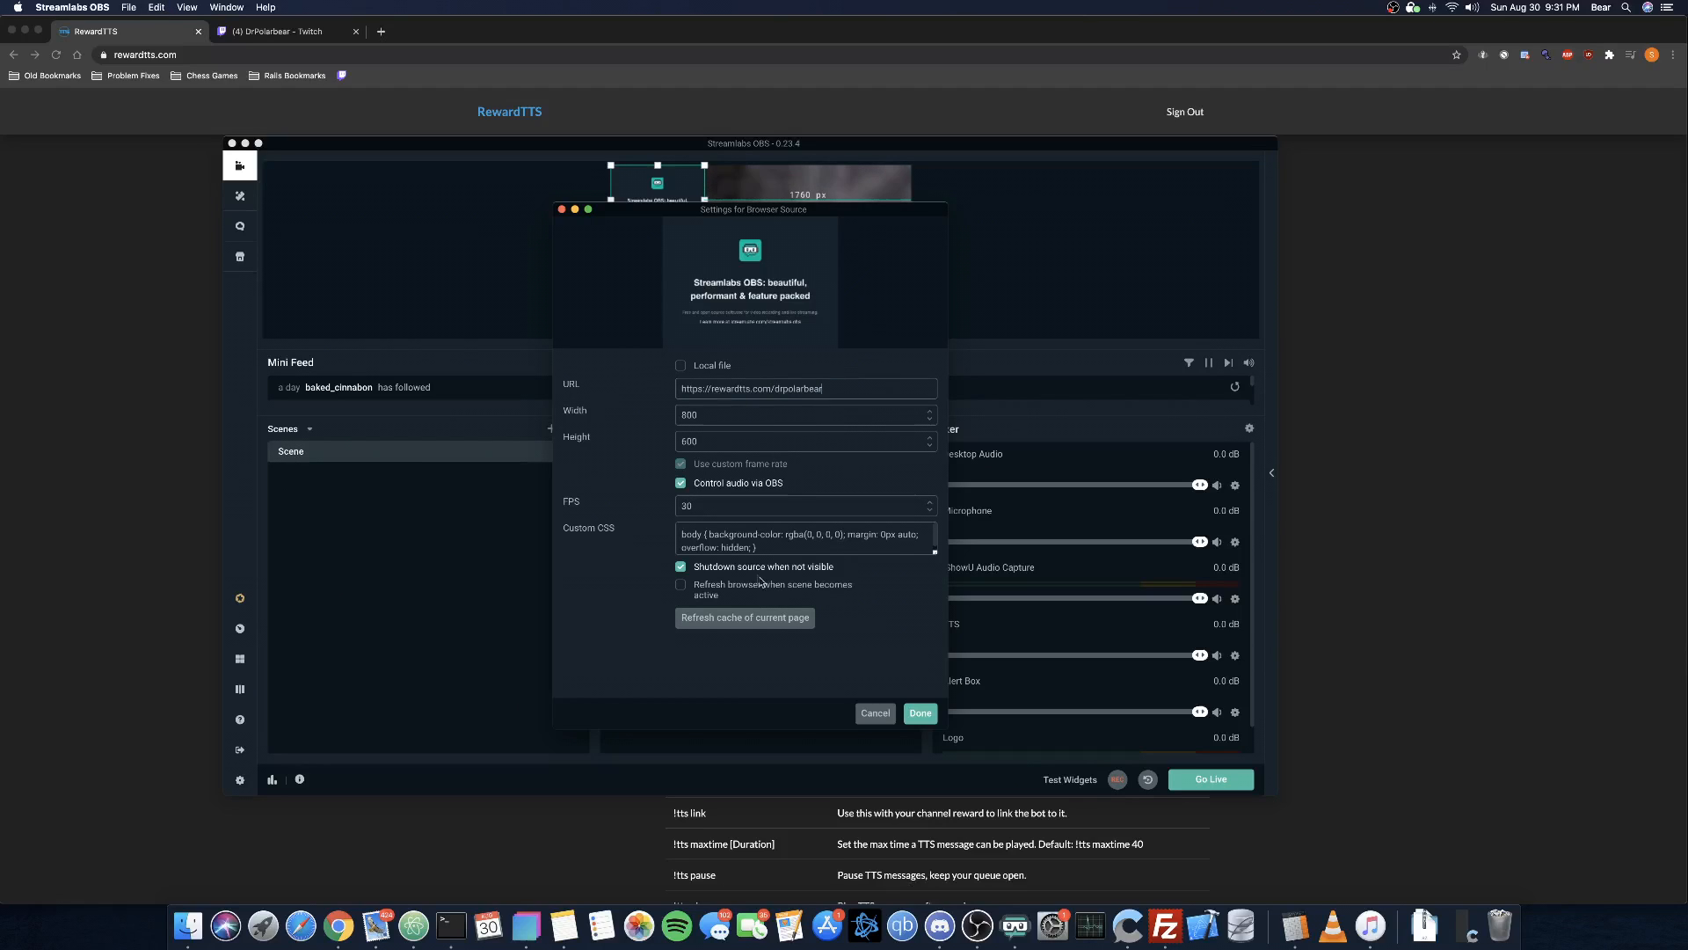
pyautogui.click(682, 567)
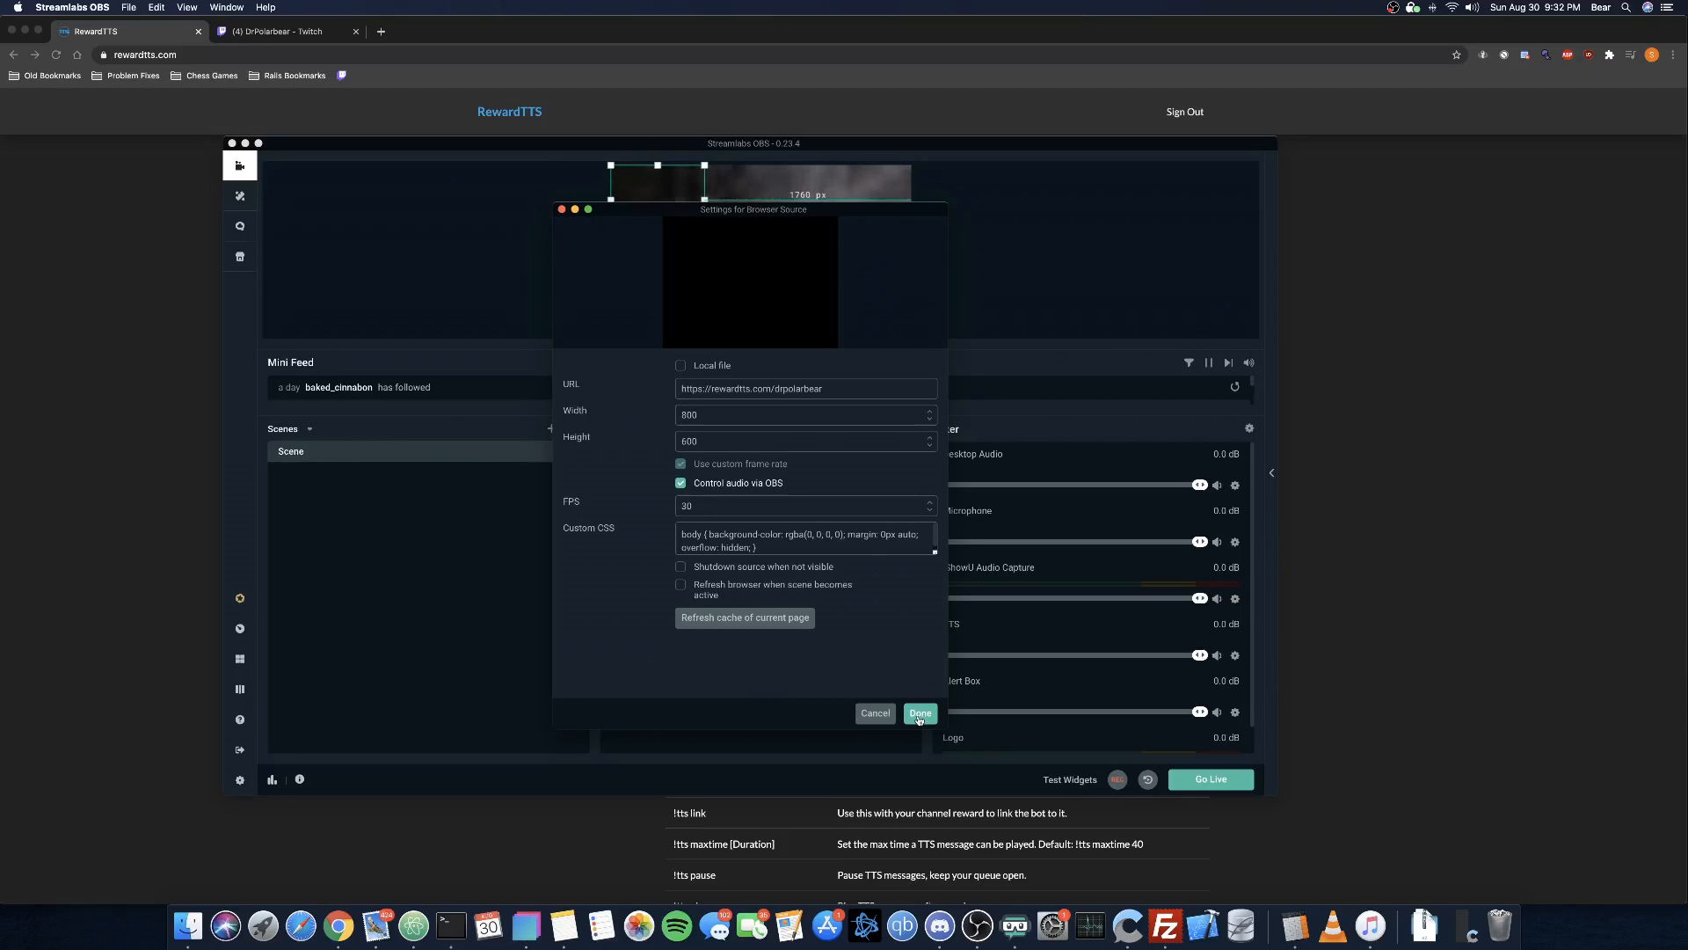
pyautogui.click(919, 713)
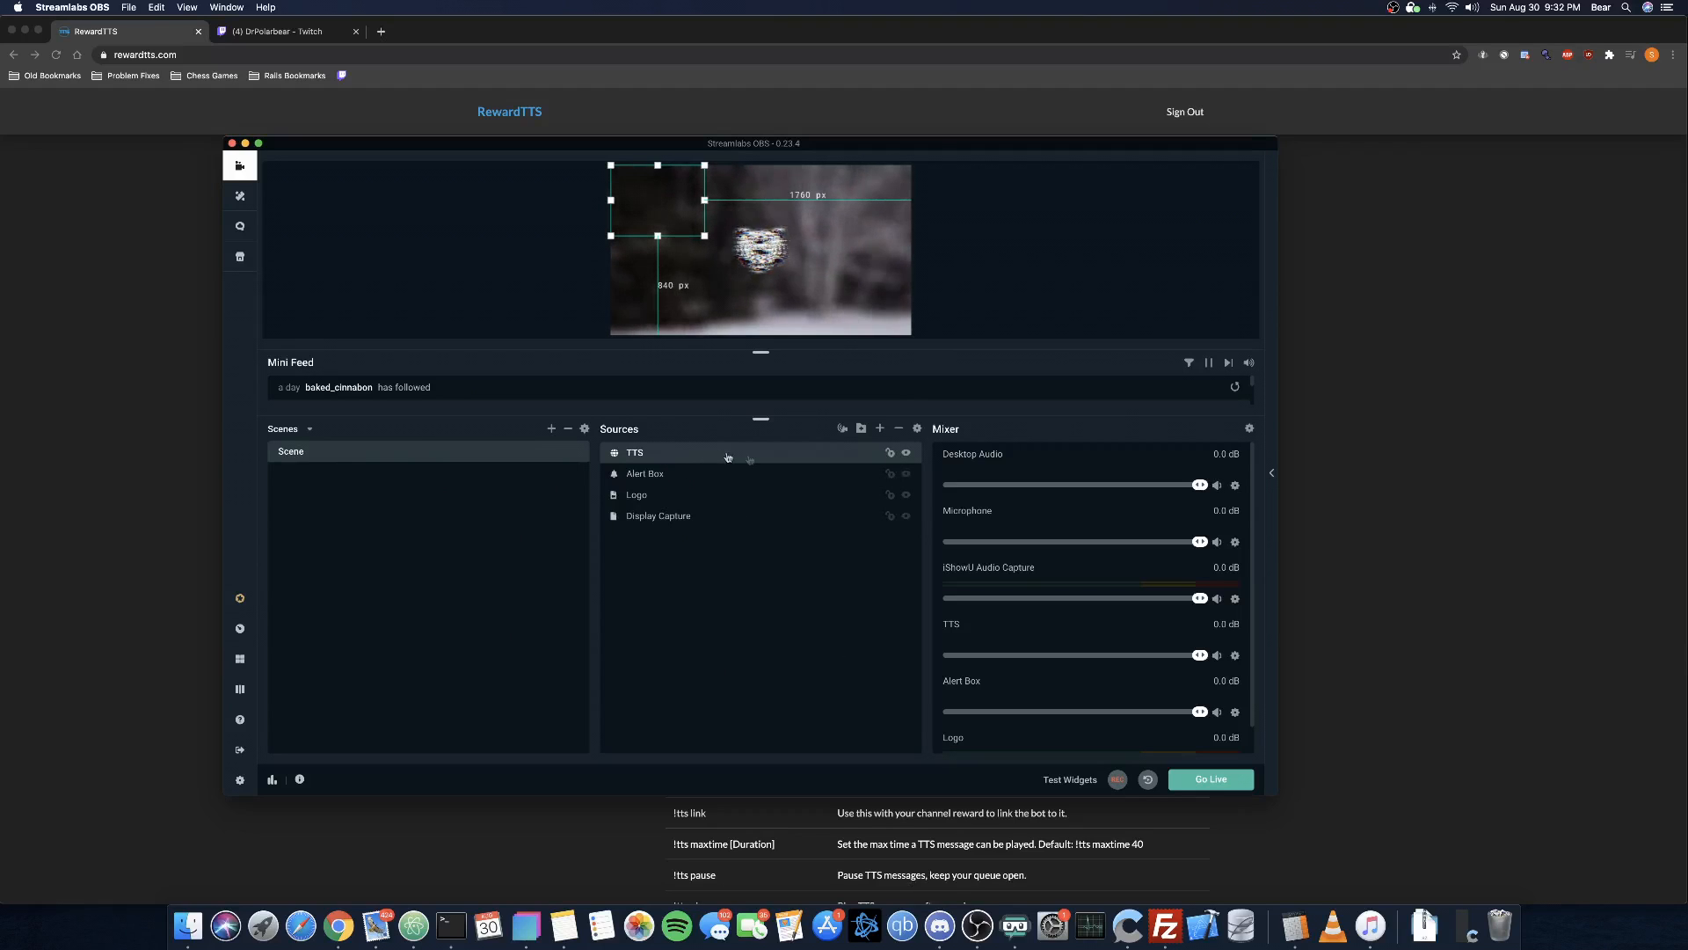
# Step: Send a test message to OBS from the RewardTTS dashboard
pyautogui.click(1527, 508)
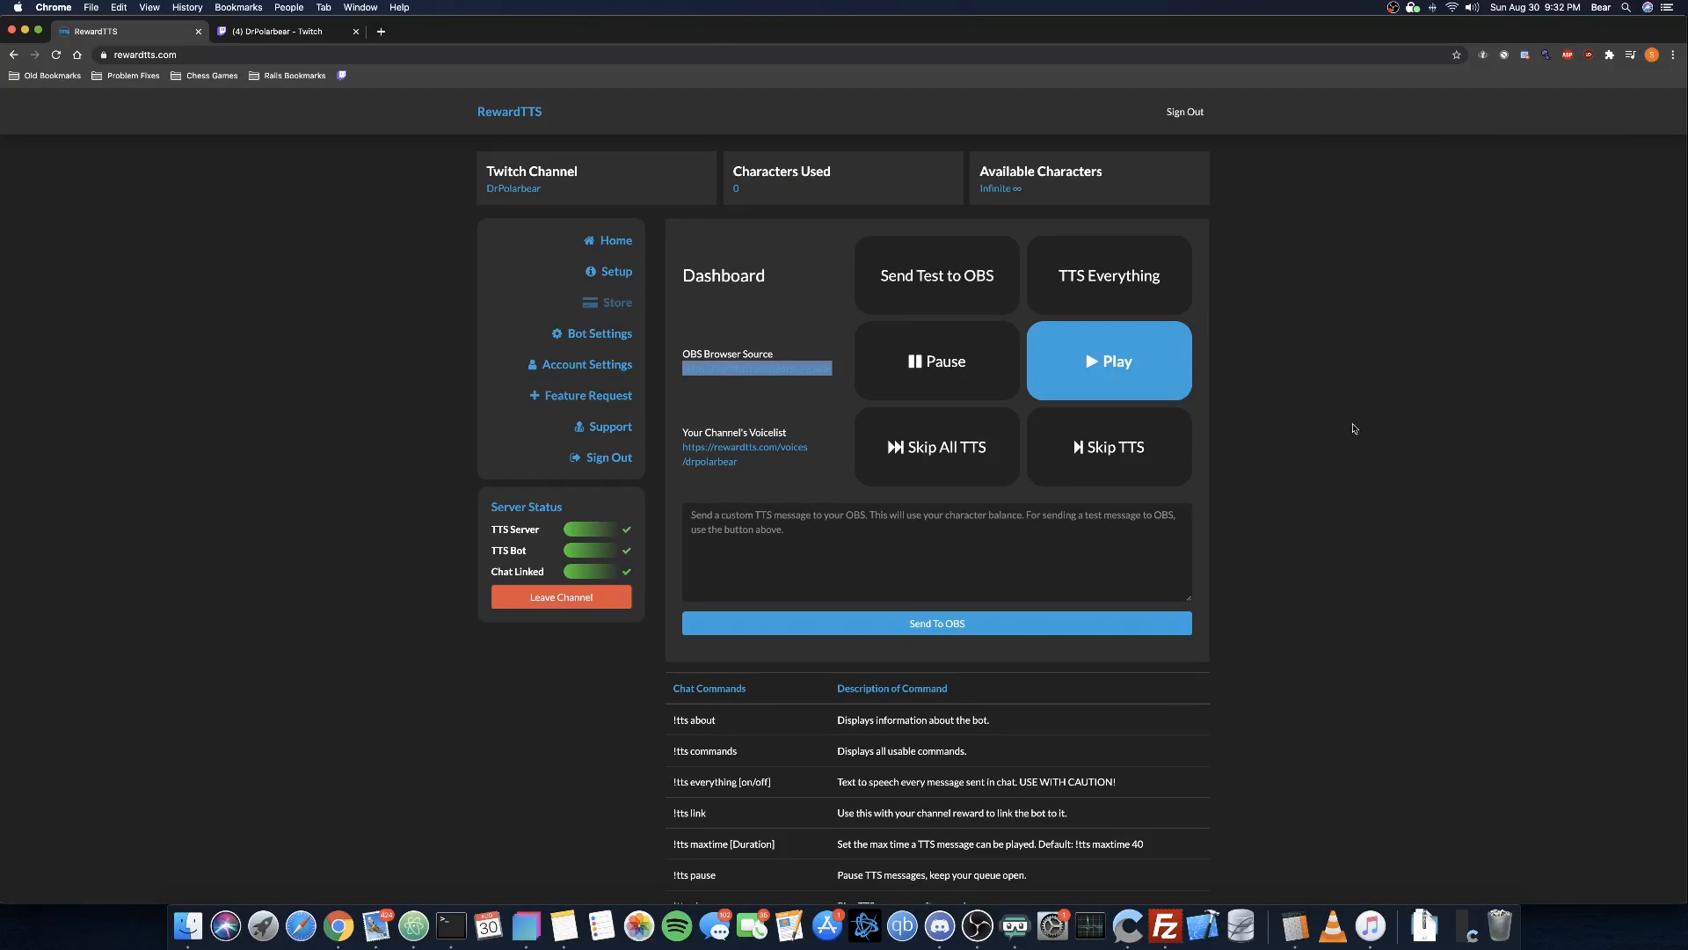
pyautogui.click(938, 289)
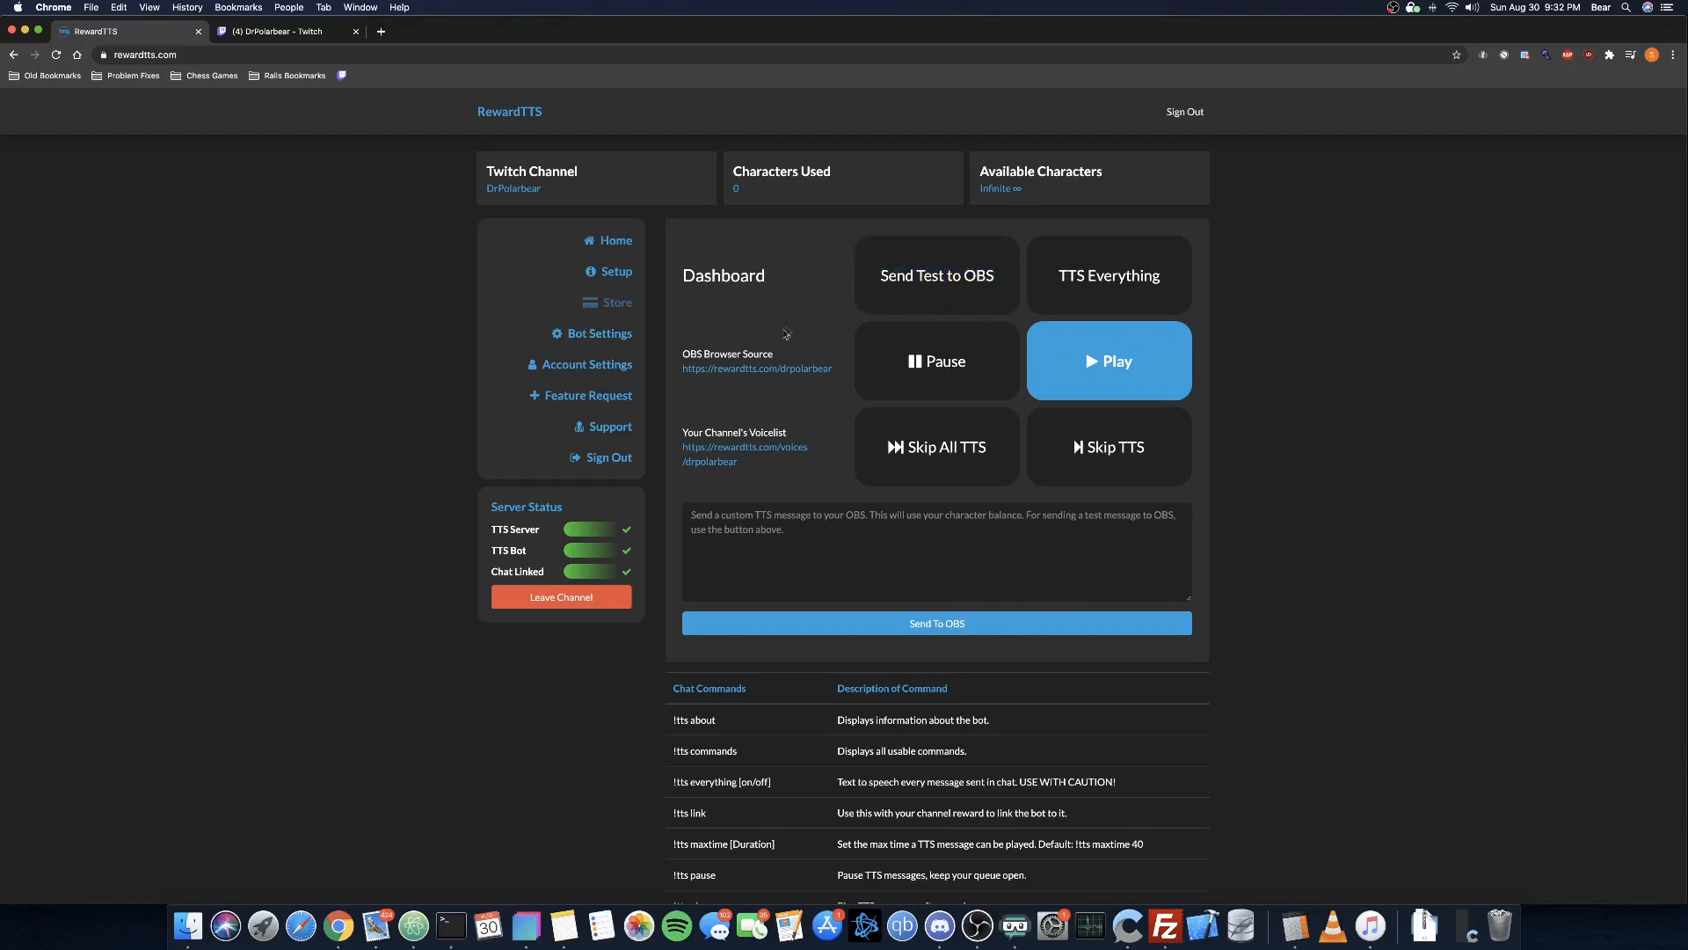
# Step: Redeem the Free TTS reward in the Twitch channel's chat with a message beginning "Testing 123"
pyautogui.click(293, 33)
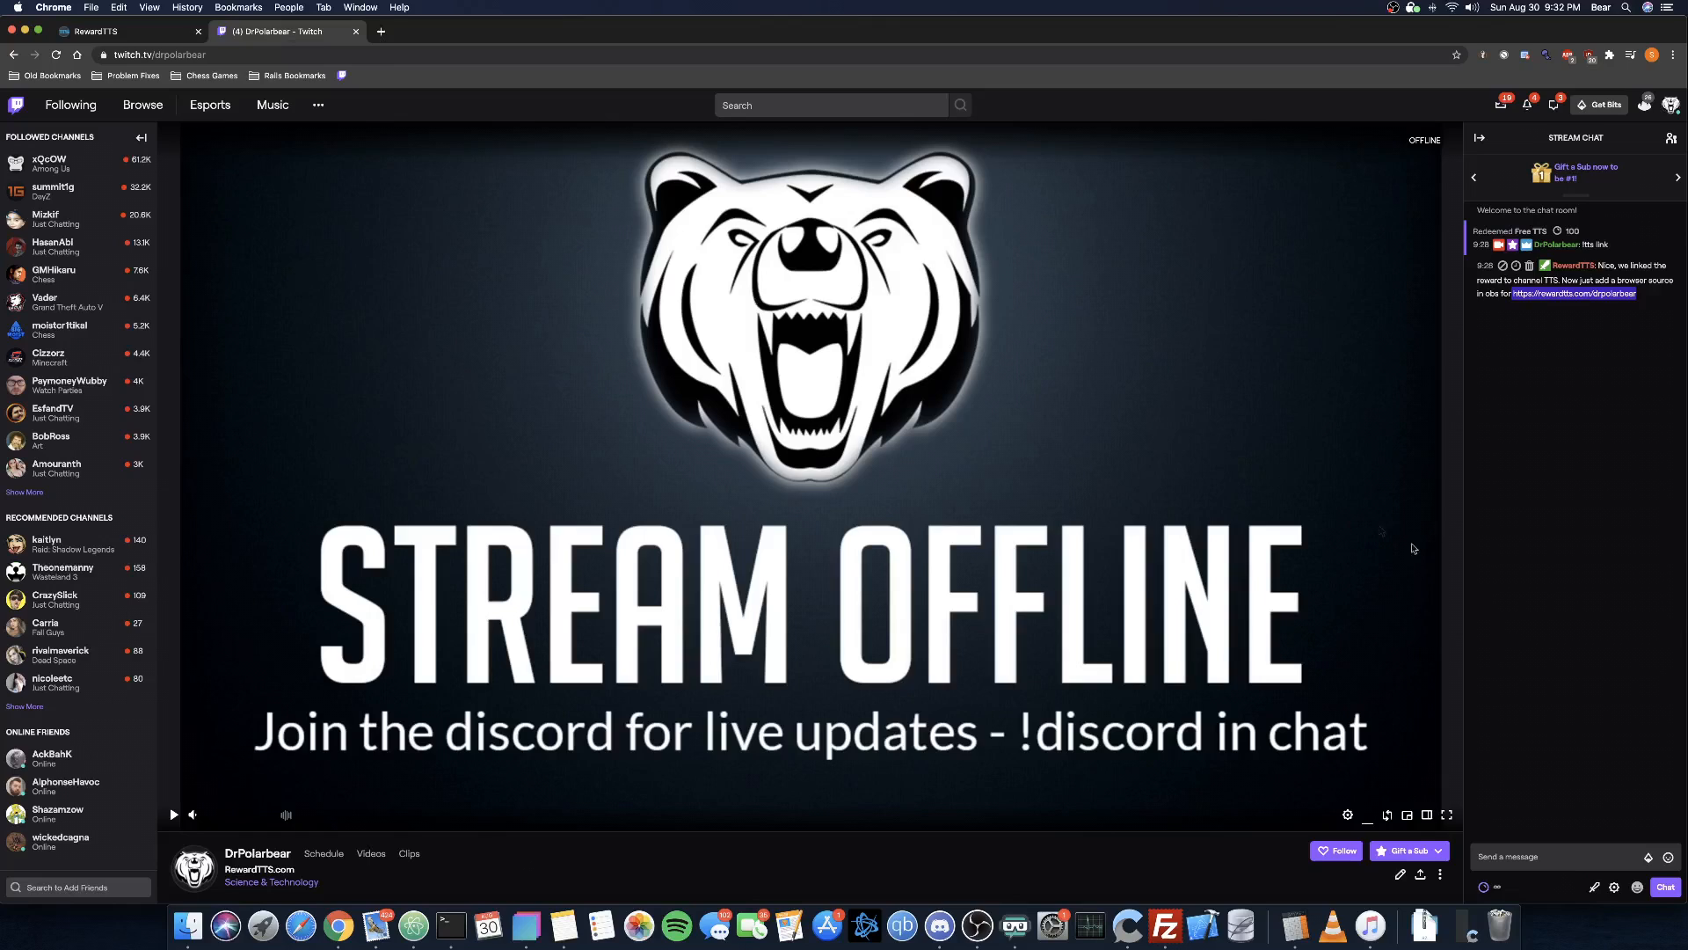
pyautogui.click(1484, 887)
pyautogui.click(1527, 761)
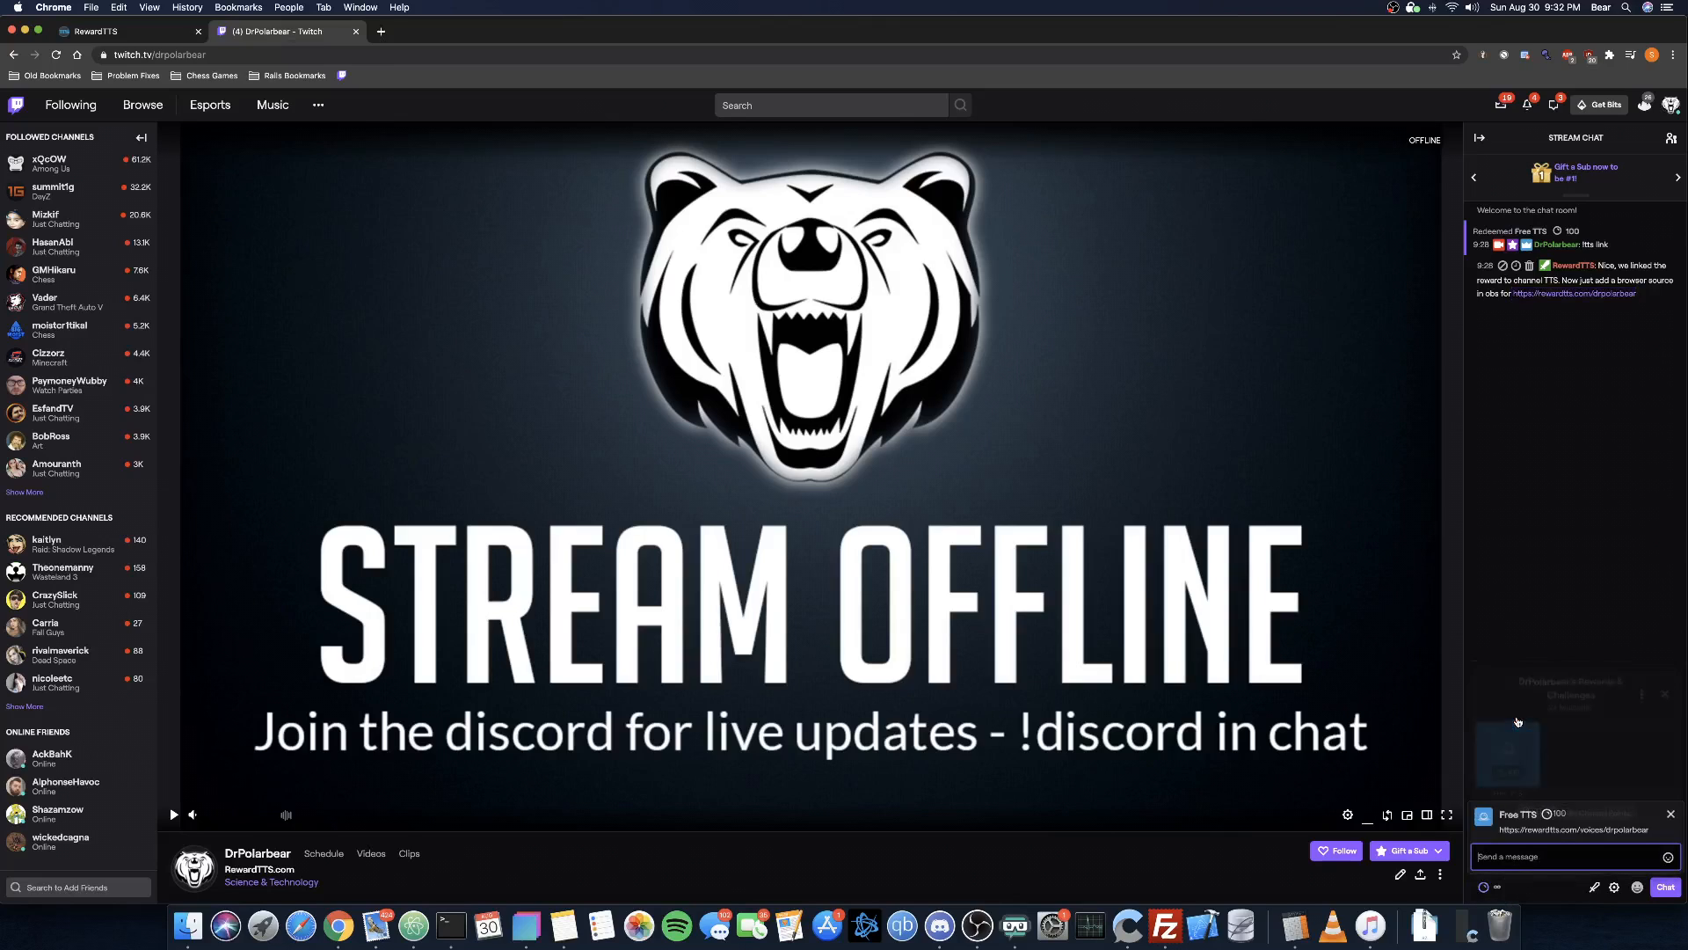
pyautogui.write('Tes')
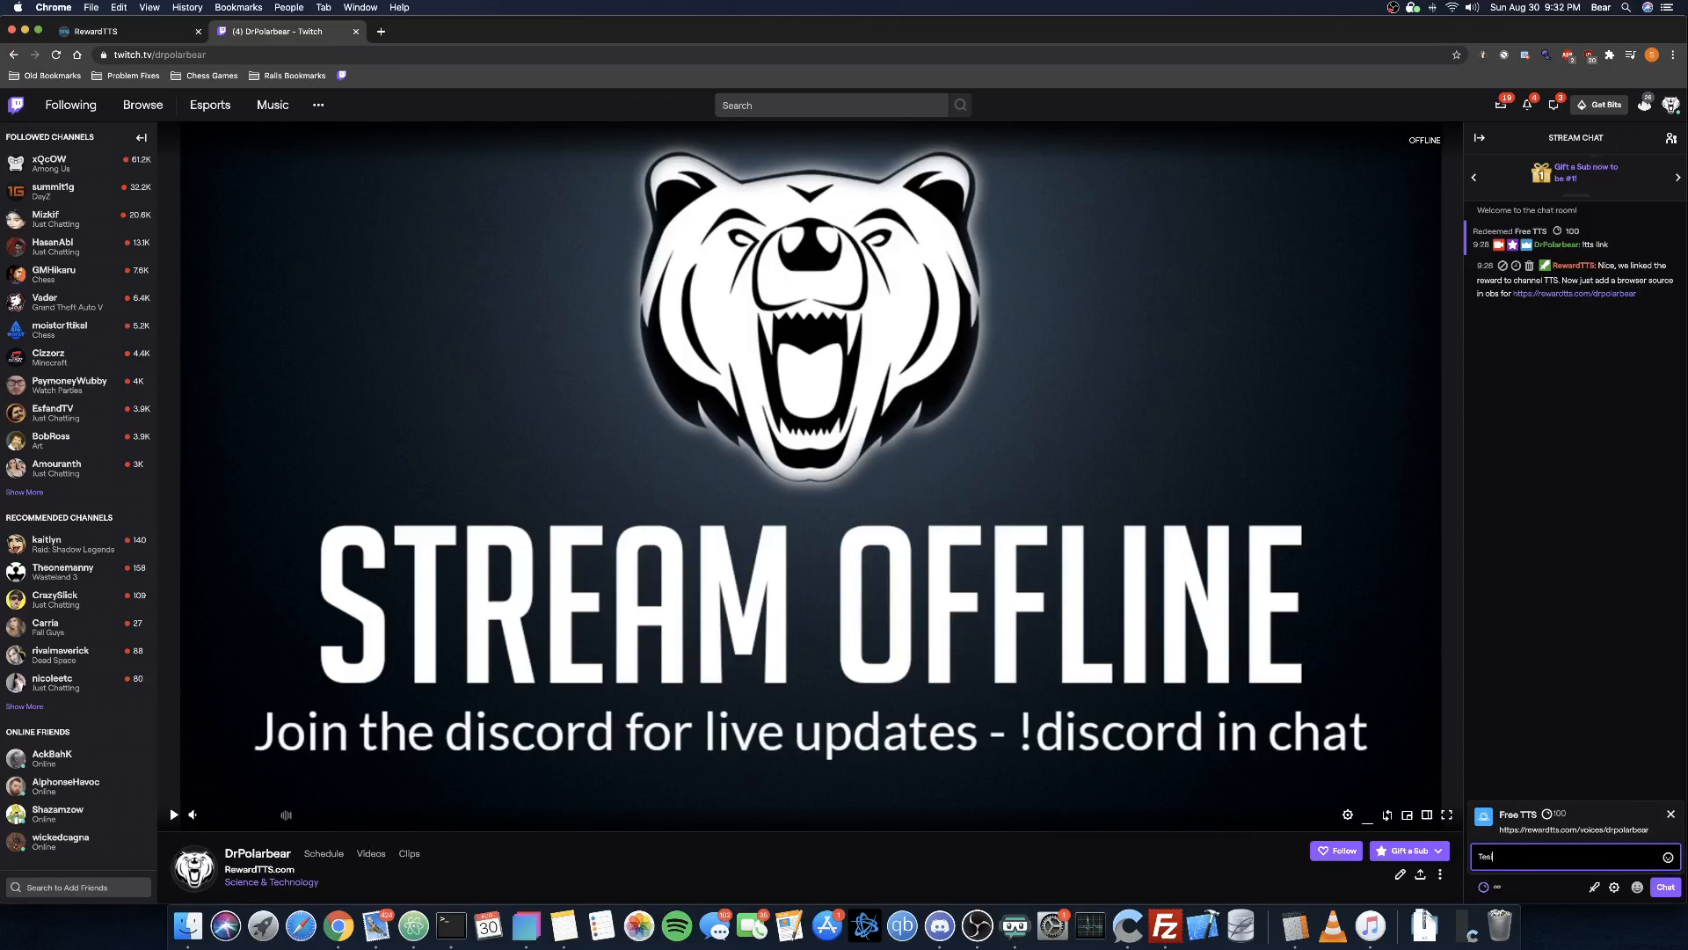
pyautogui.write('ting 123')
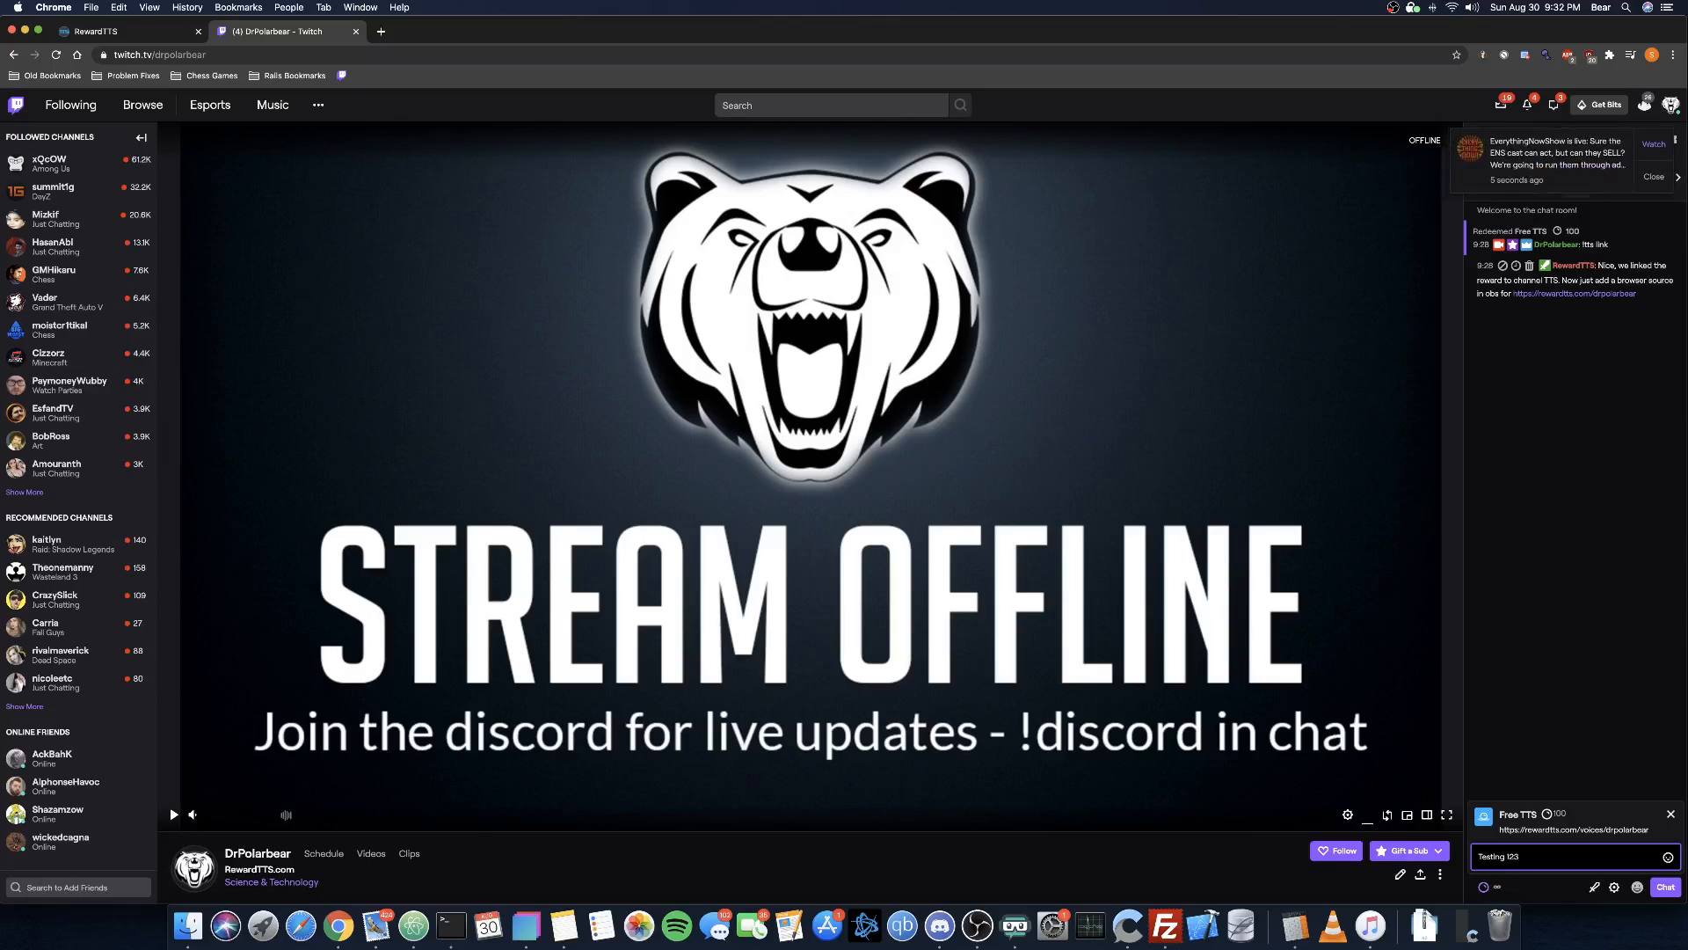
pyautogui.write('. Le?')
pyautogui.press('Return')
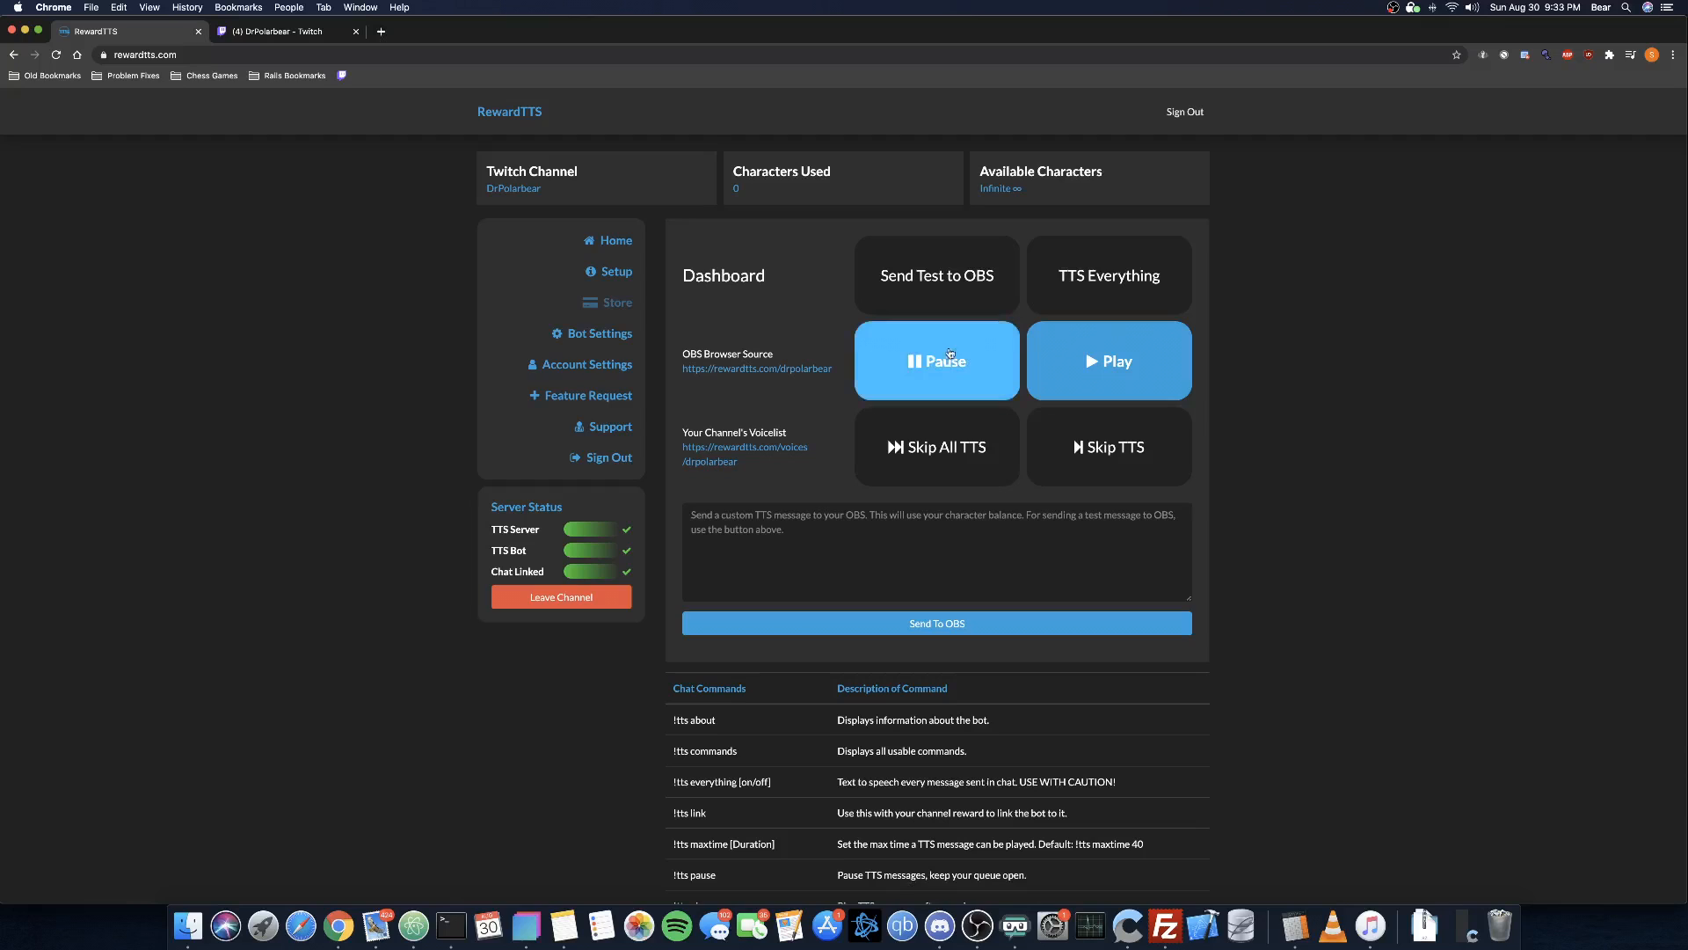
# Step: Preview the RewardTTS dashboard in the browser's device emulation as an iPhone X, in portrait and rotated to landscape
pyautogui.rightClick(1293, 327)
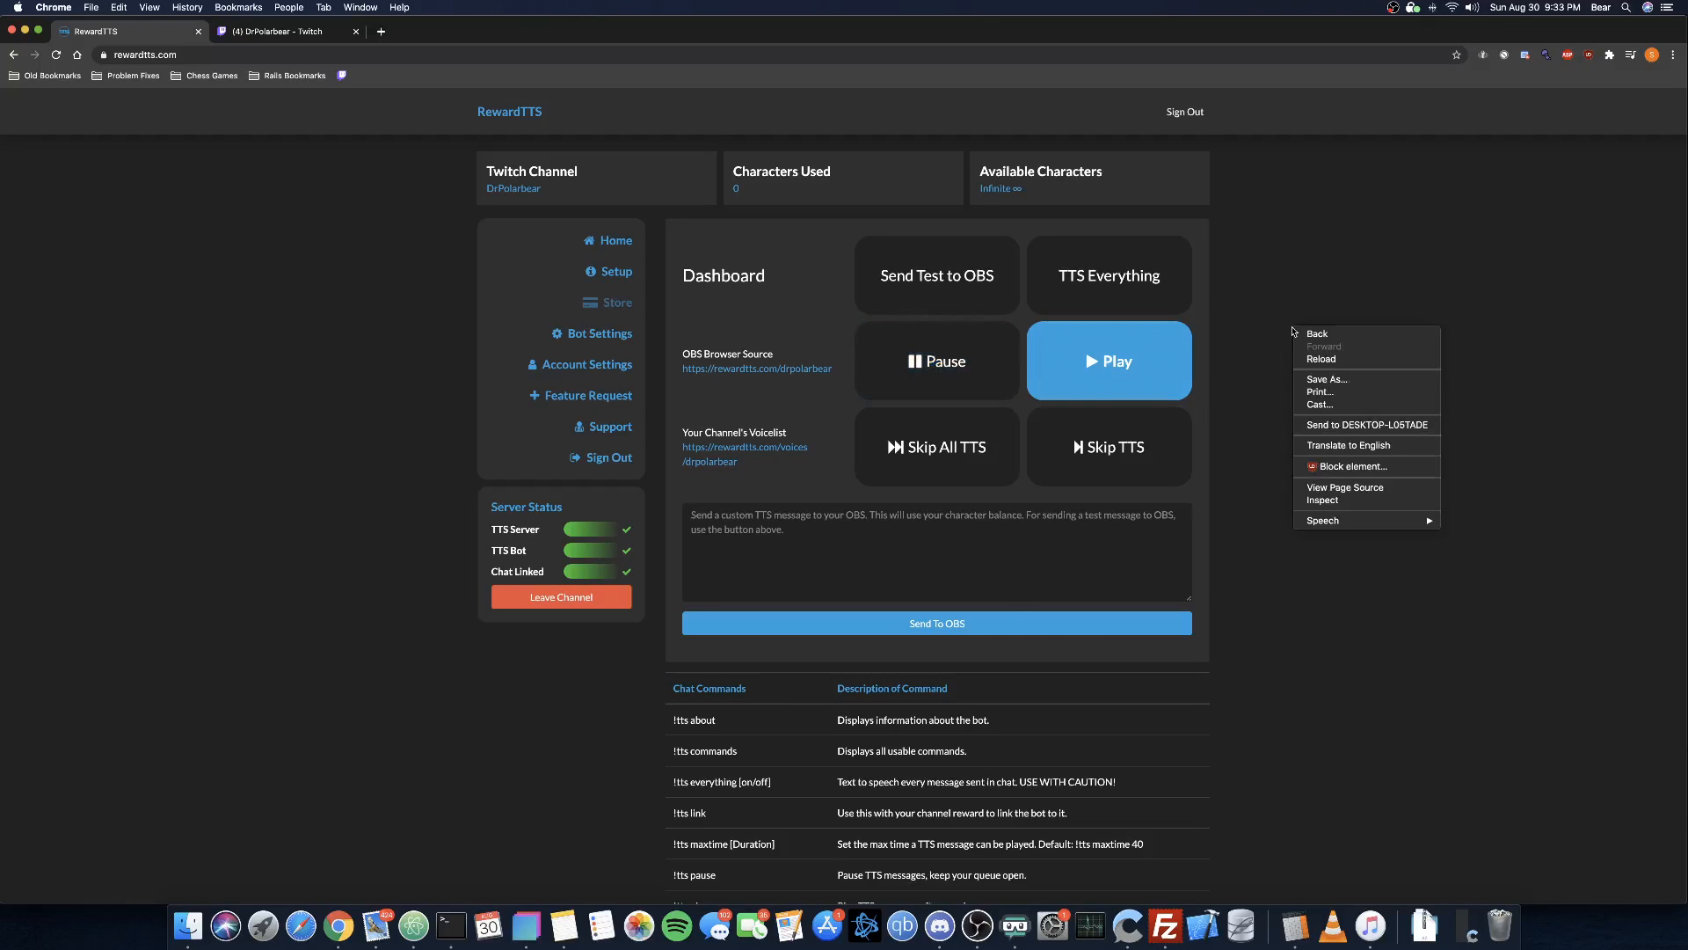
pyautogui.click(1323, 500)
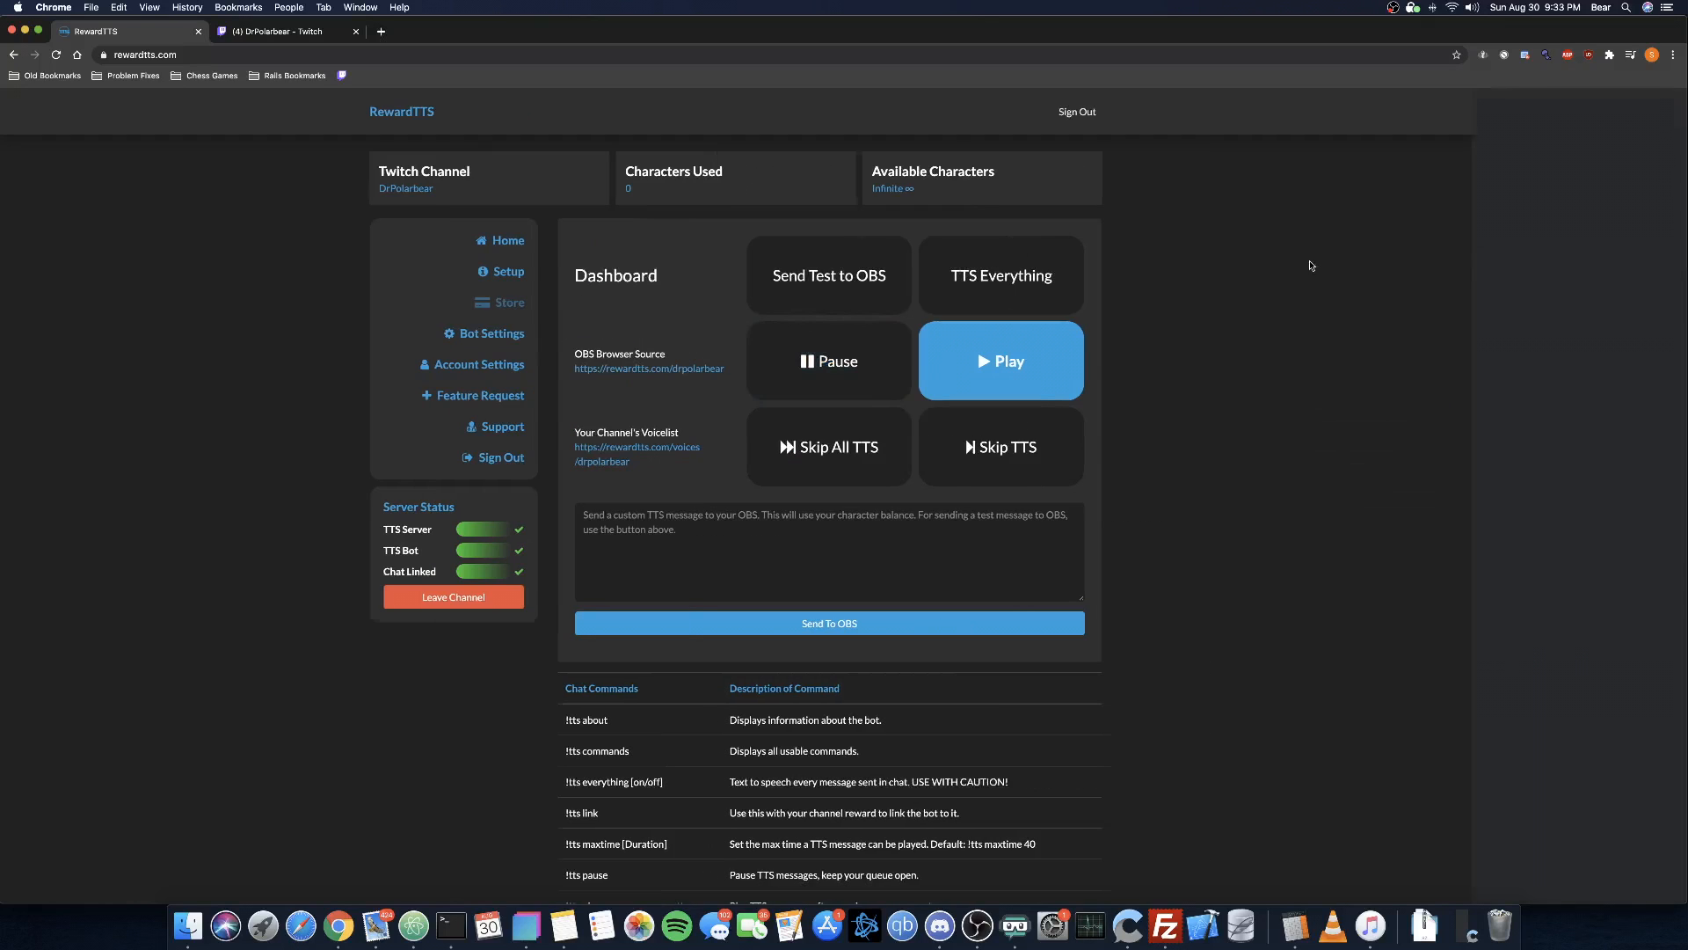
pyautogui.click(1501, 97)
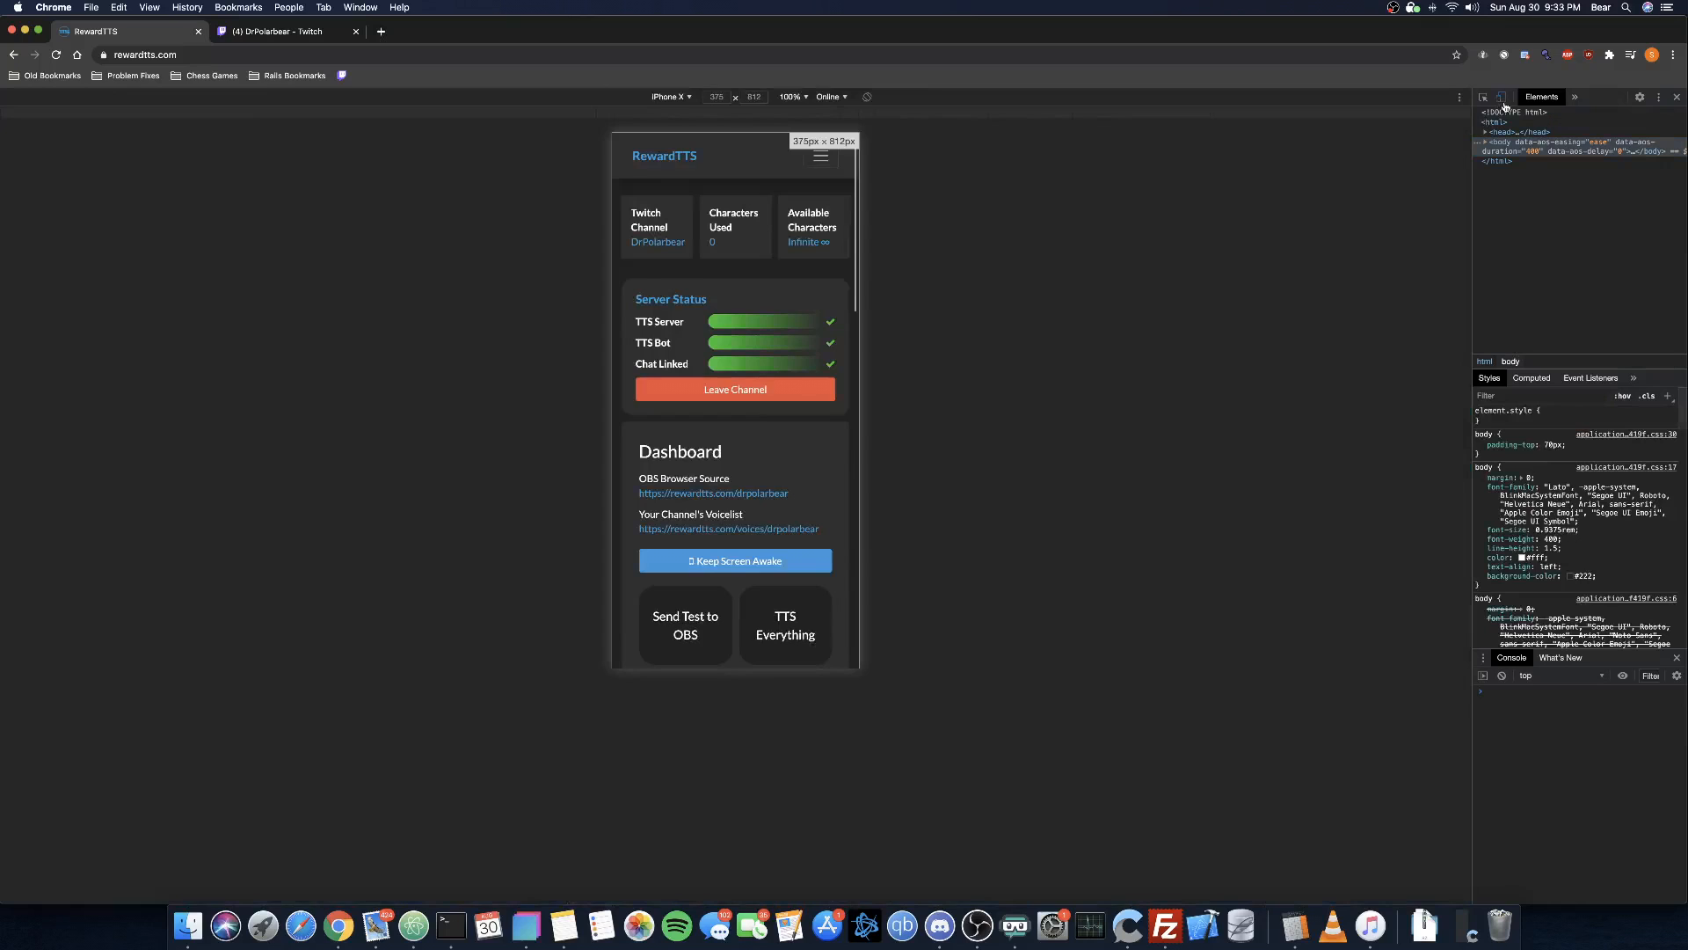
pyautogui.scroll(-4, 795, 214)
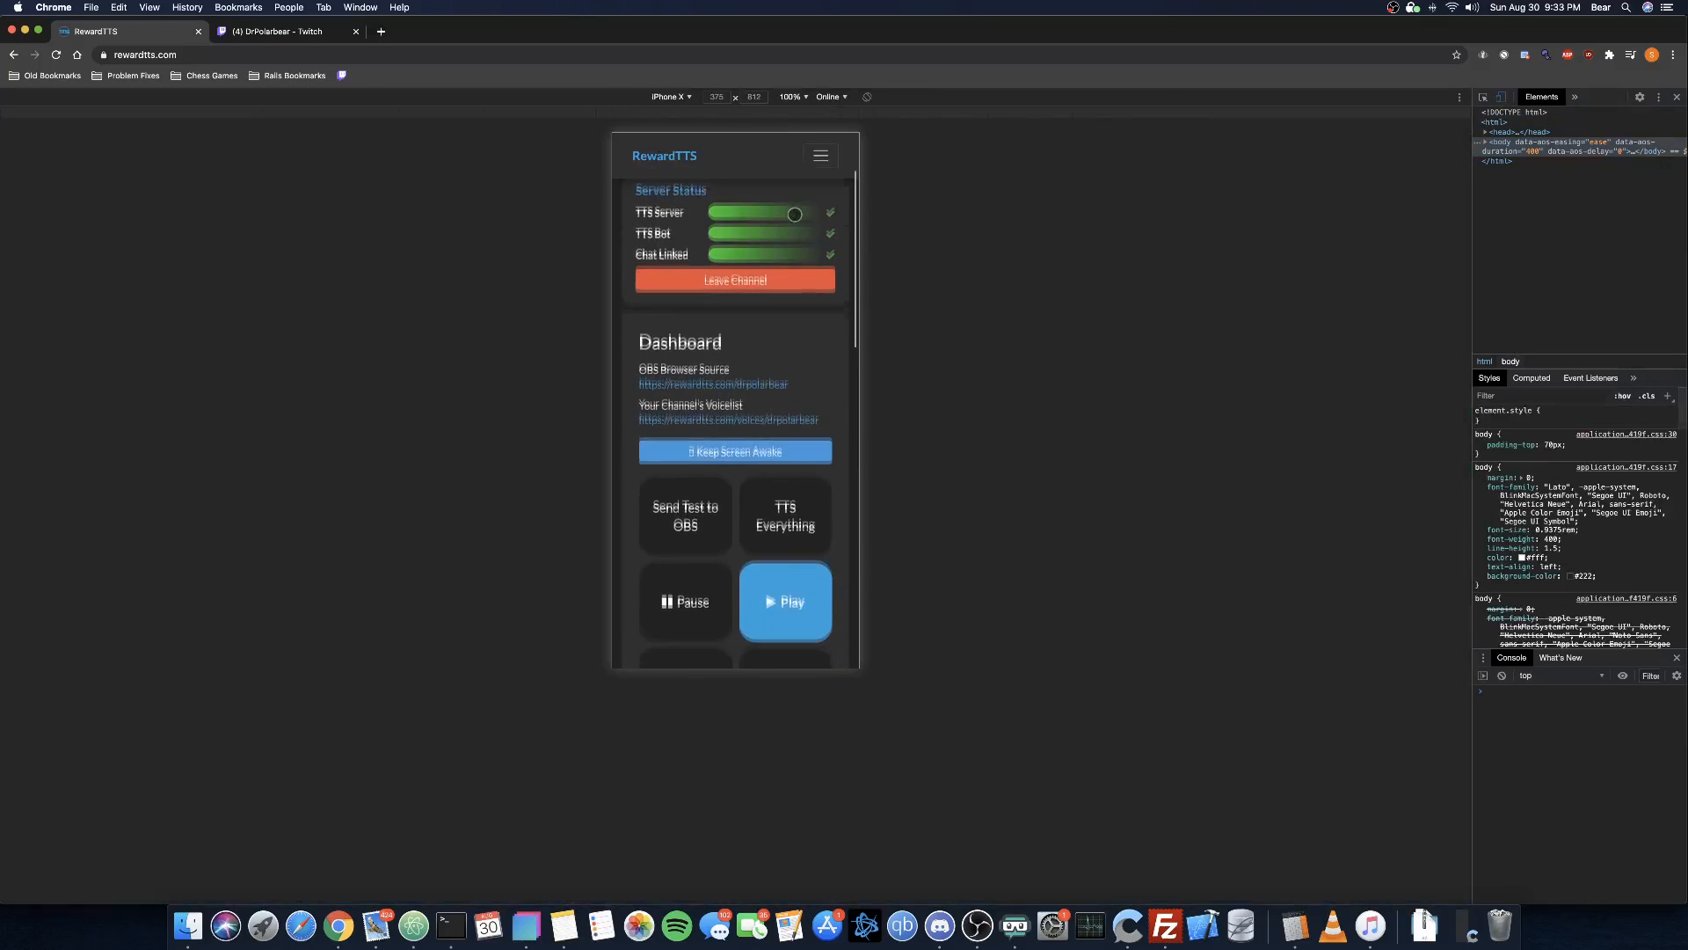
pyautogui.click(867, 97)
pyautogui.scroll(-2, 849, 264)
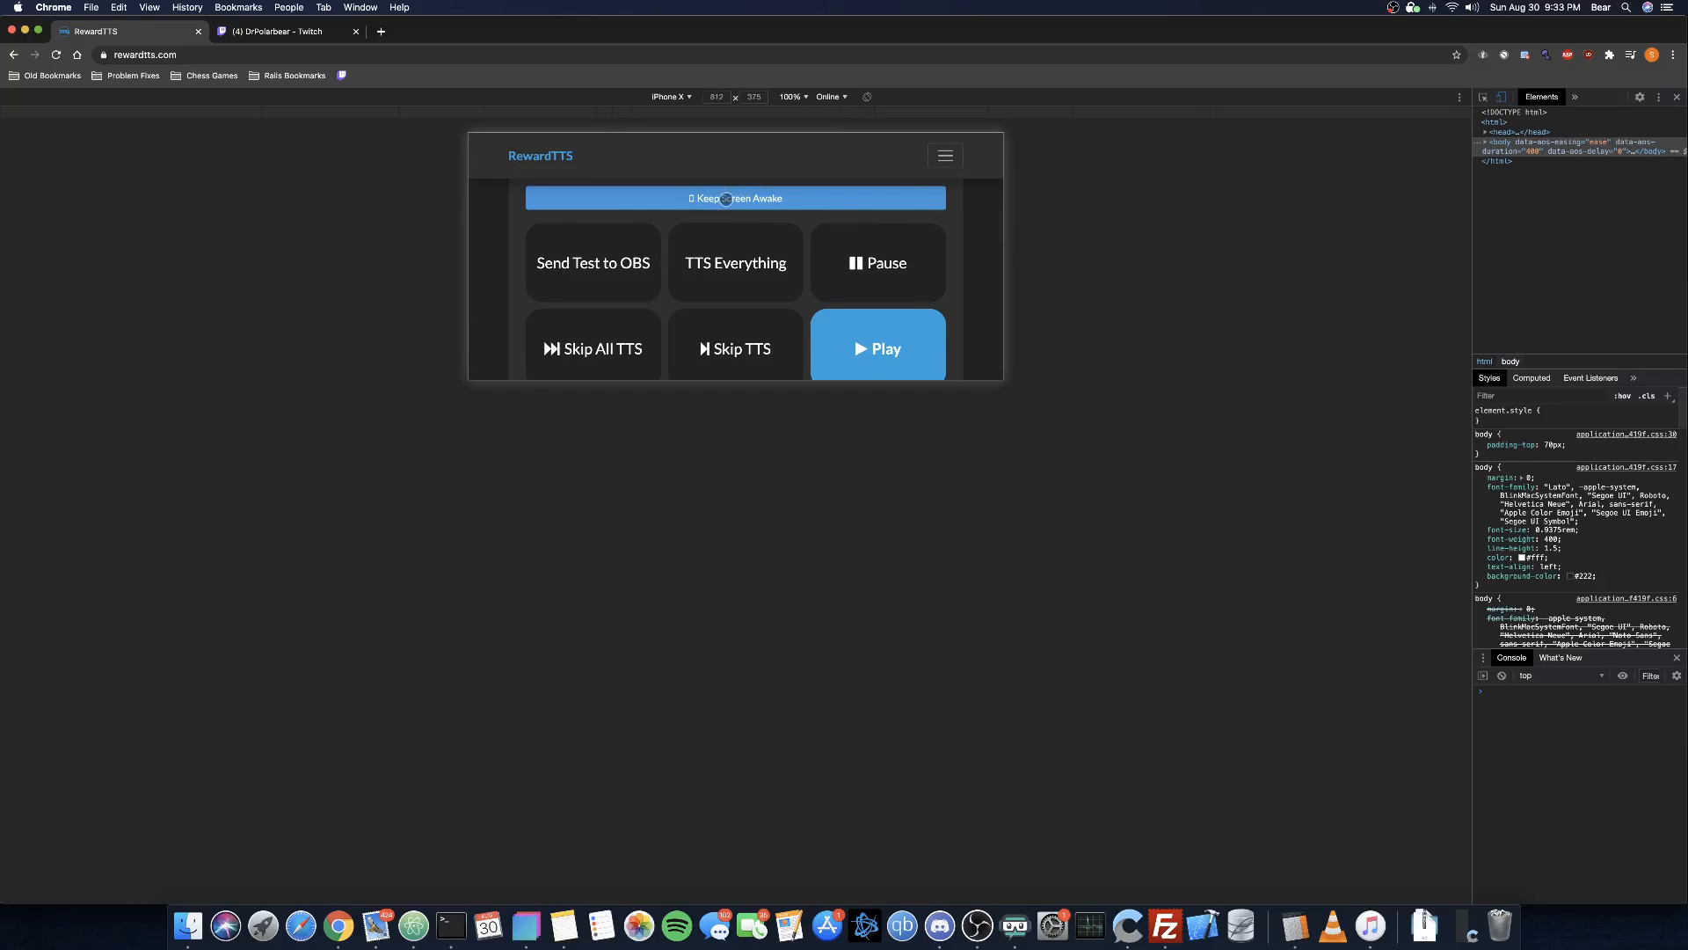
# Step: Switch the dashboard's Keep Screen Awake option on and back off in the mobile preview, and close the developer tools
pyautogui.click(722, 195)
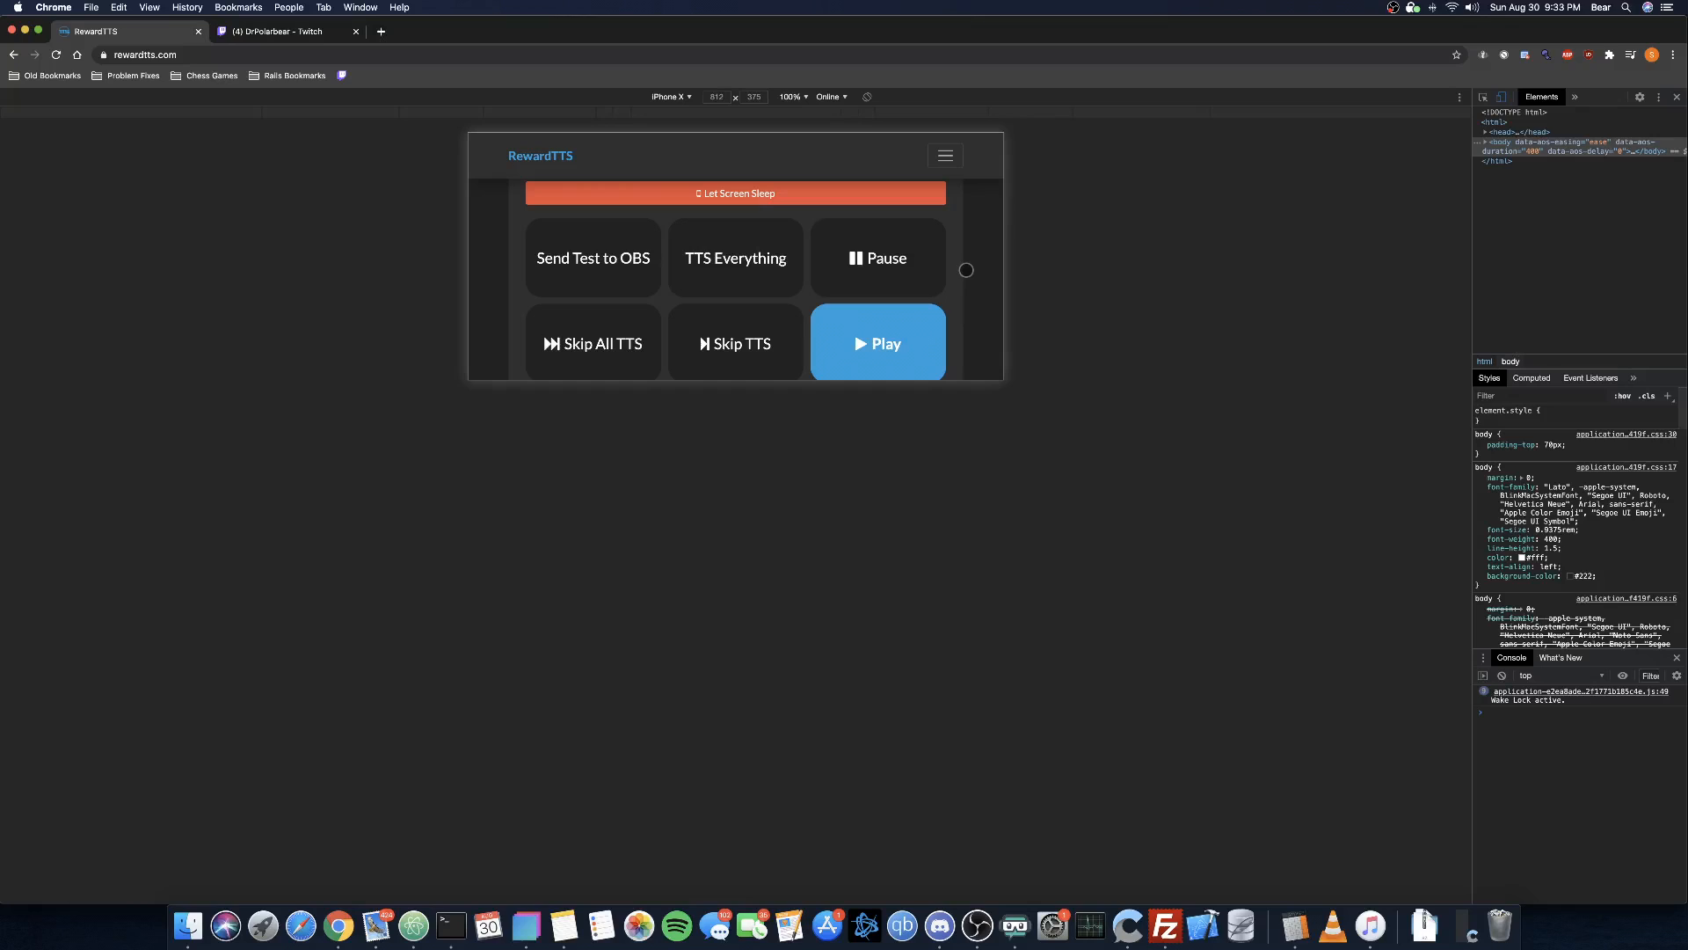
pyautogui.click(775, 199)
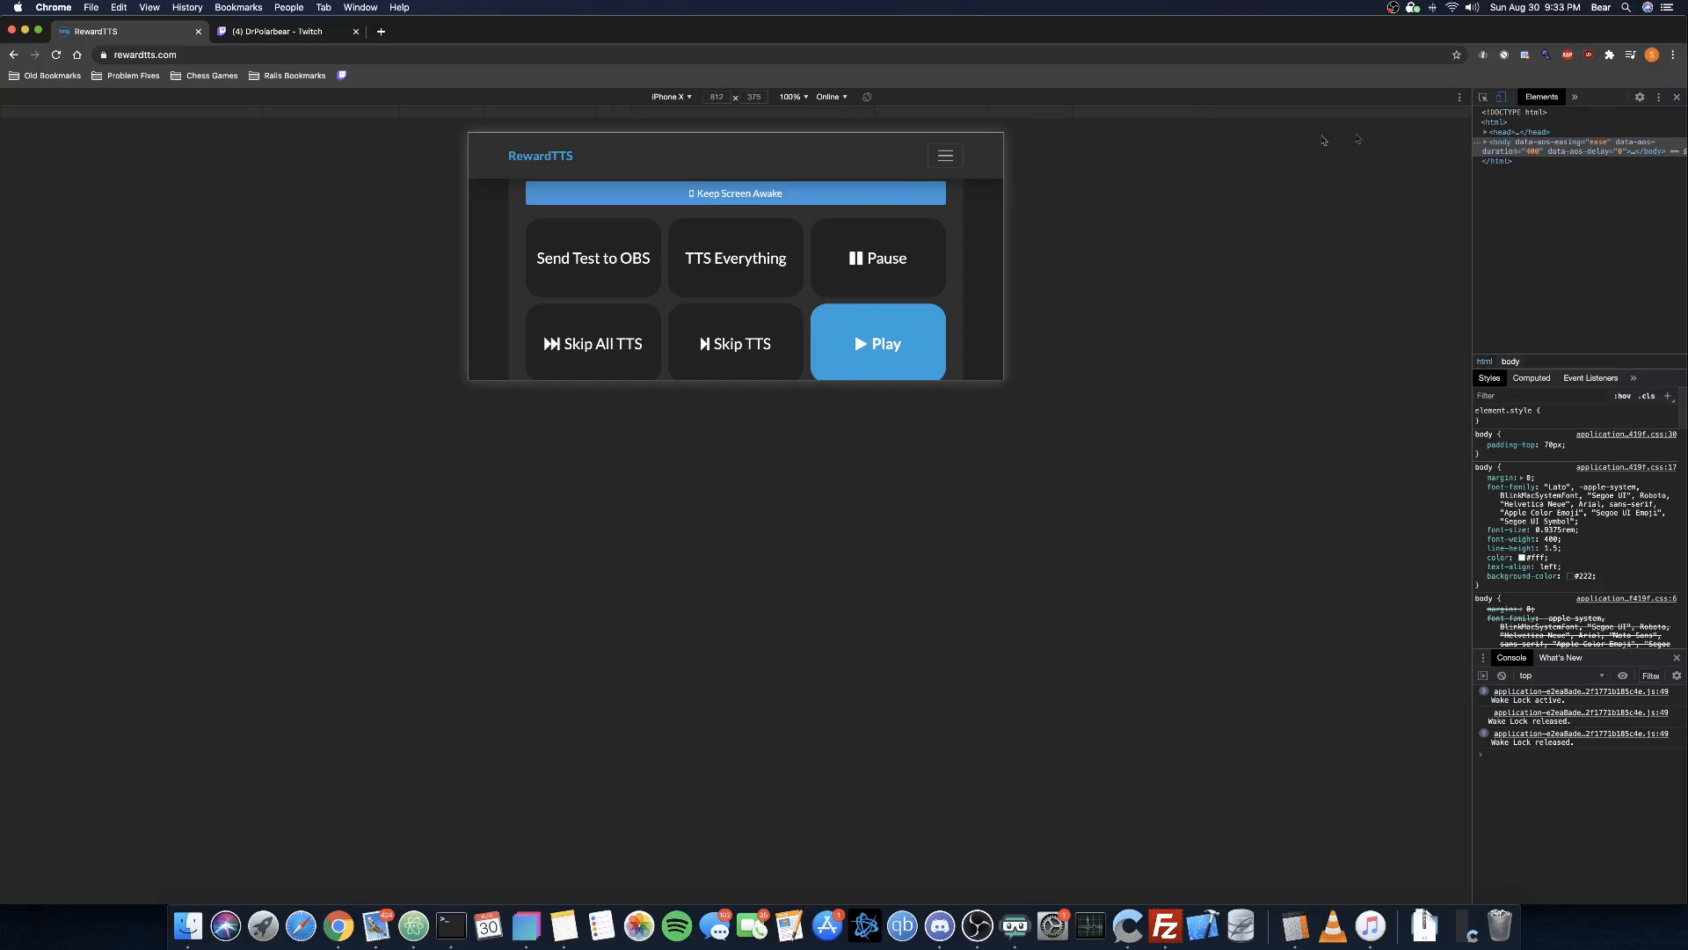
pyautogui.click(1676, 96)
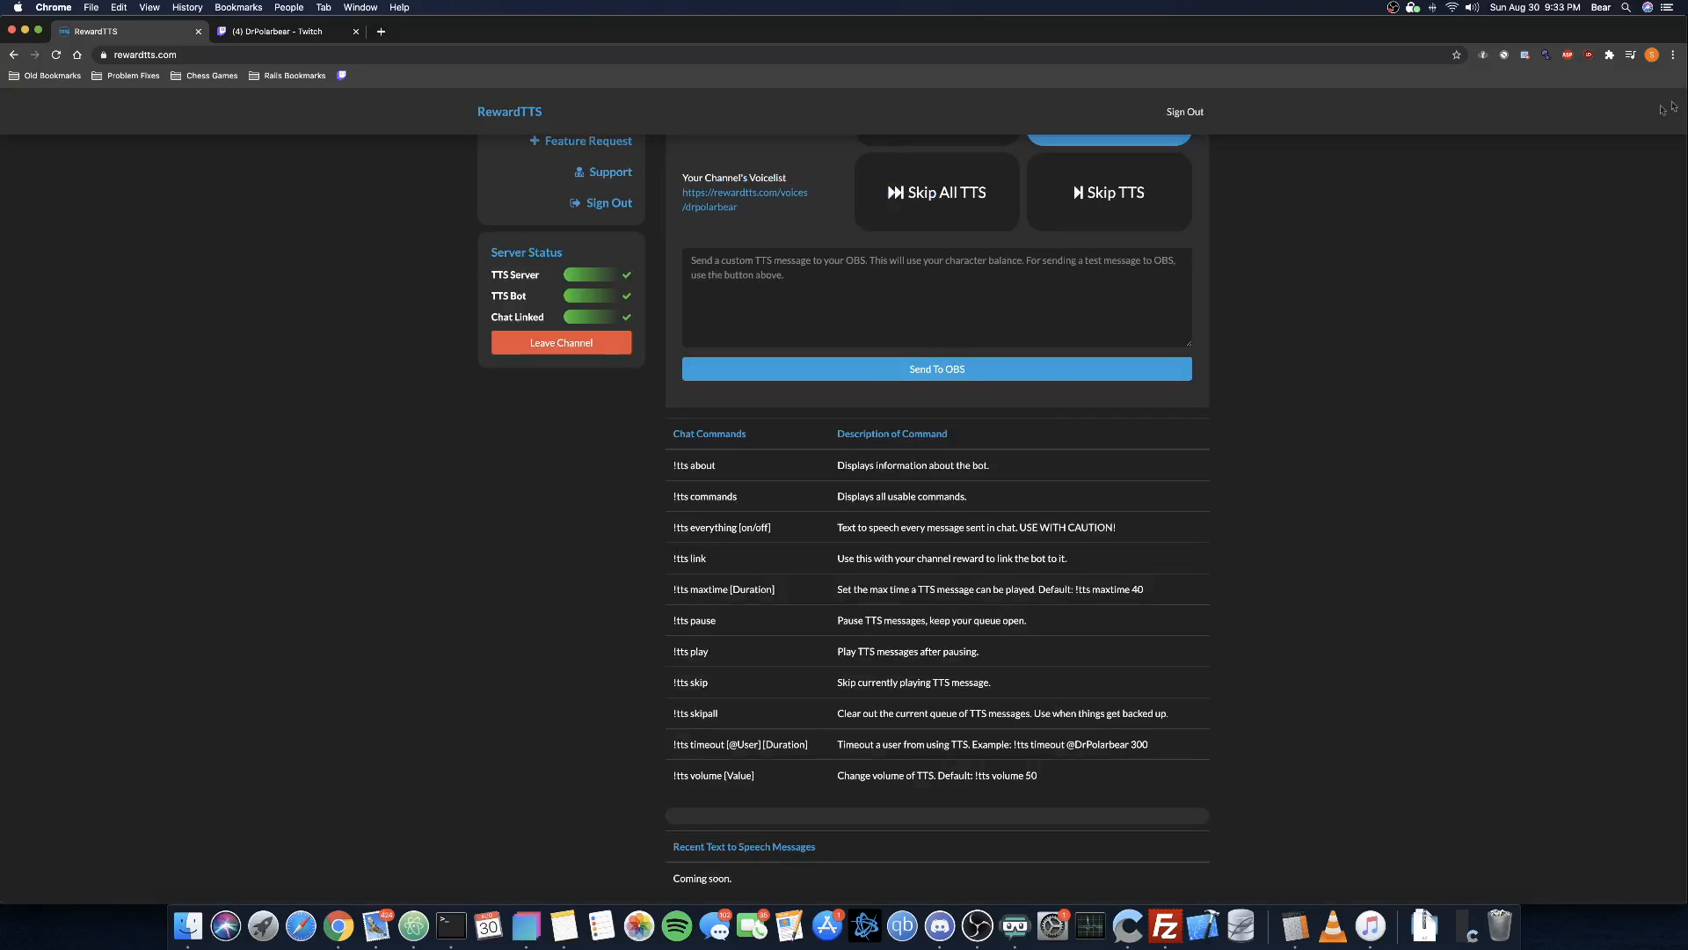
# Step: Open the Bot Settings and review the volume, max TTS time, default voice choices and available multi-voices
pyautogui.scroll(3, 812, 302)
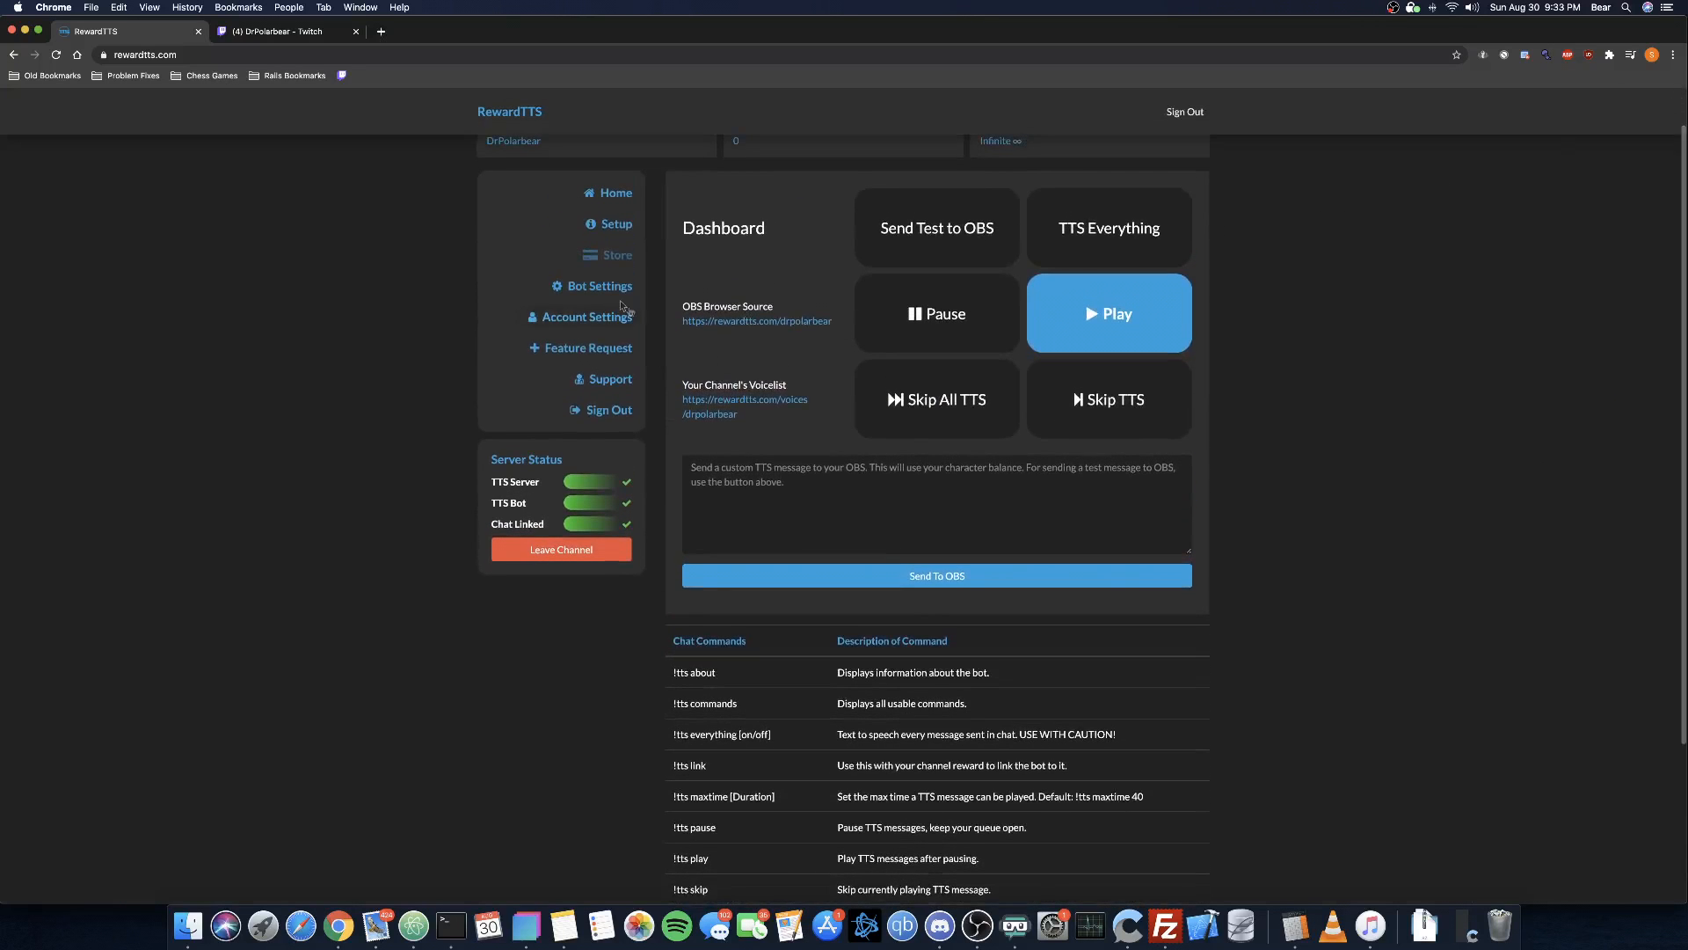
pyautogui.scroll(2, 616, 325)
pyautogui.click(602, 342)
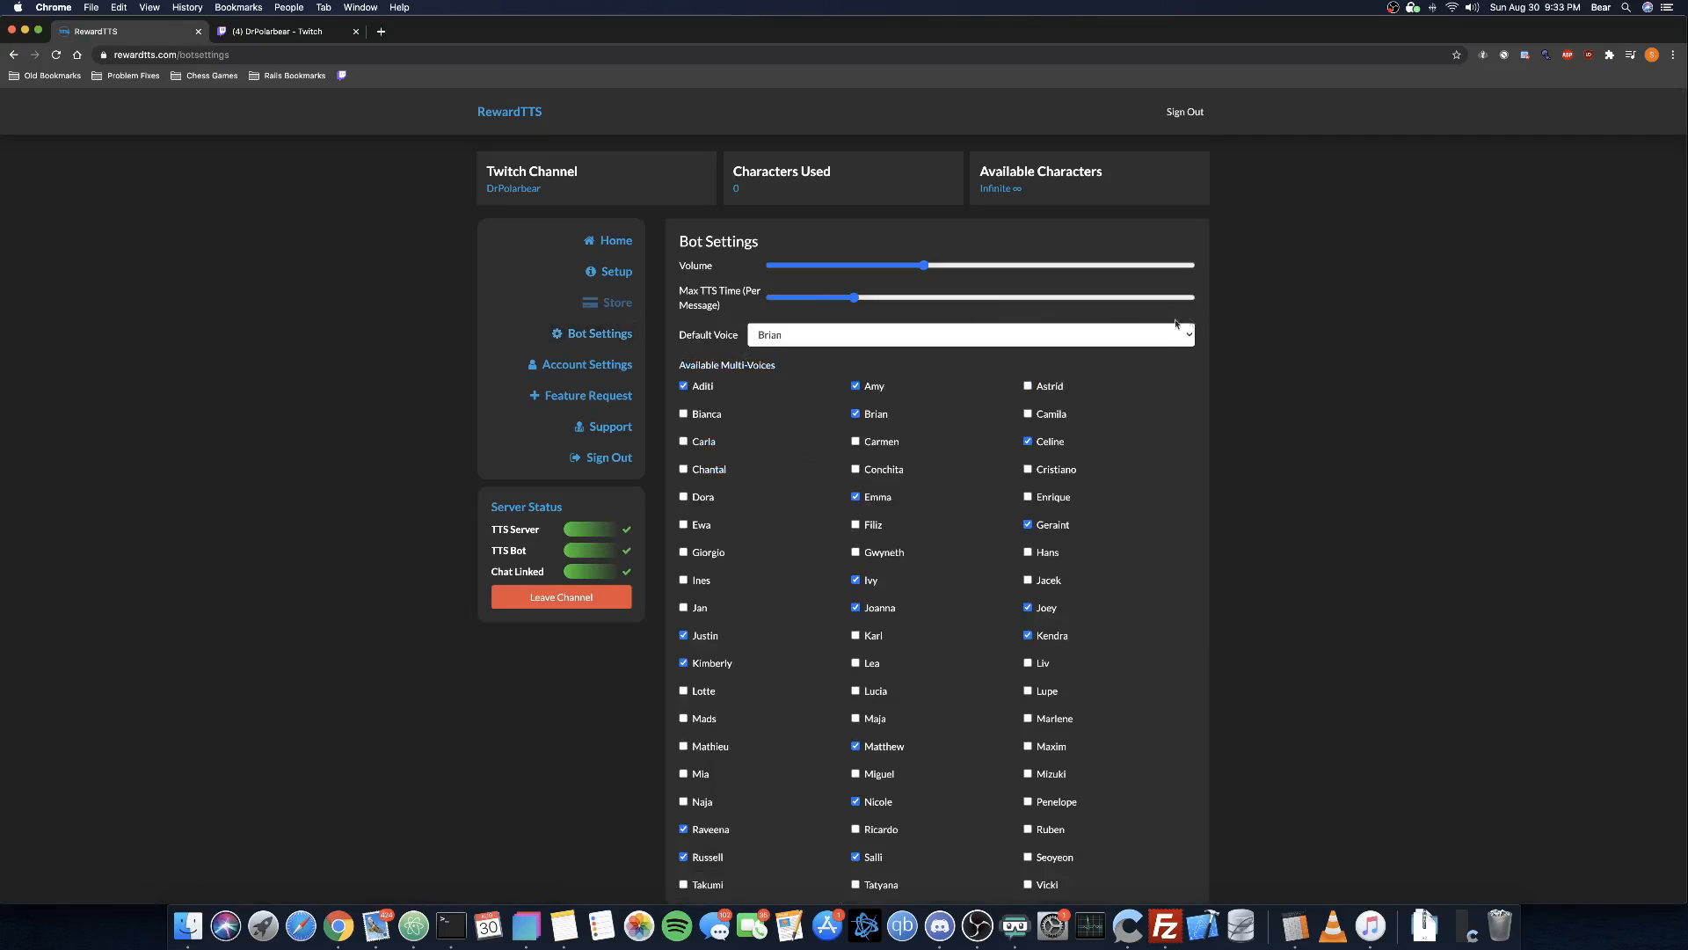
pyautogui.scroll(-3, 862, 344)
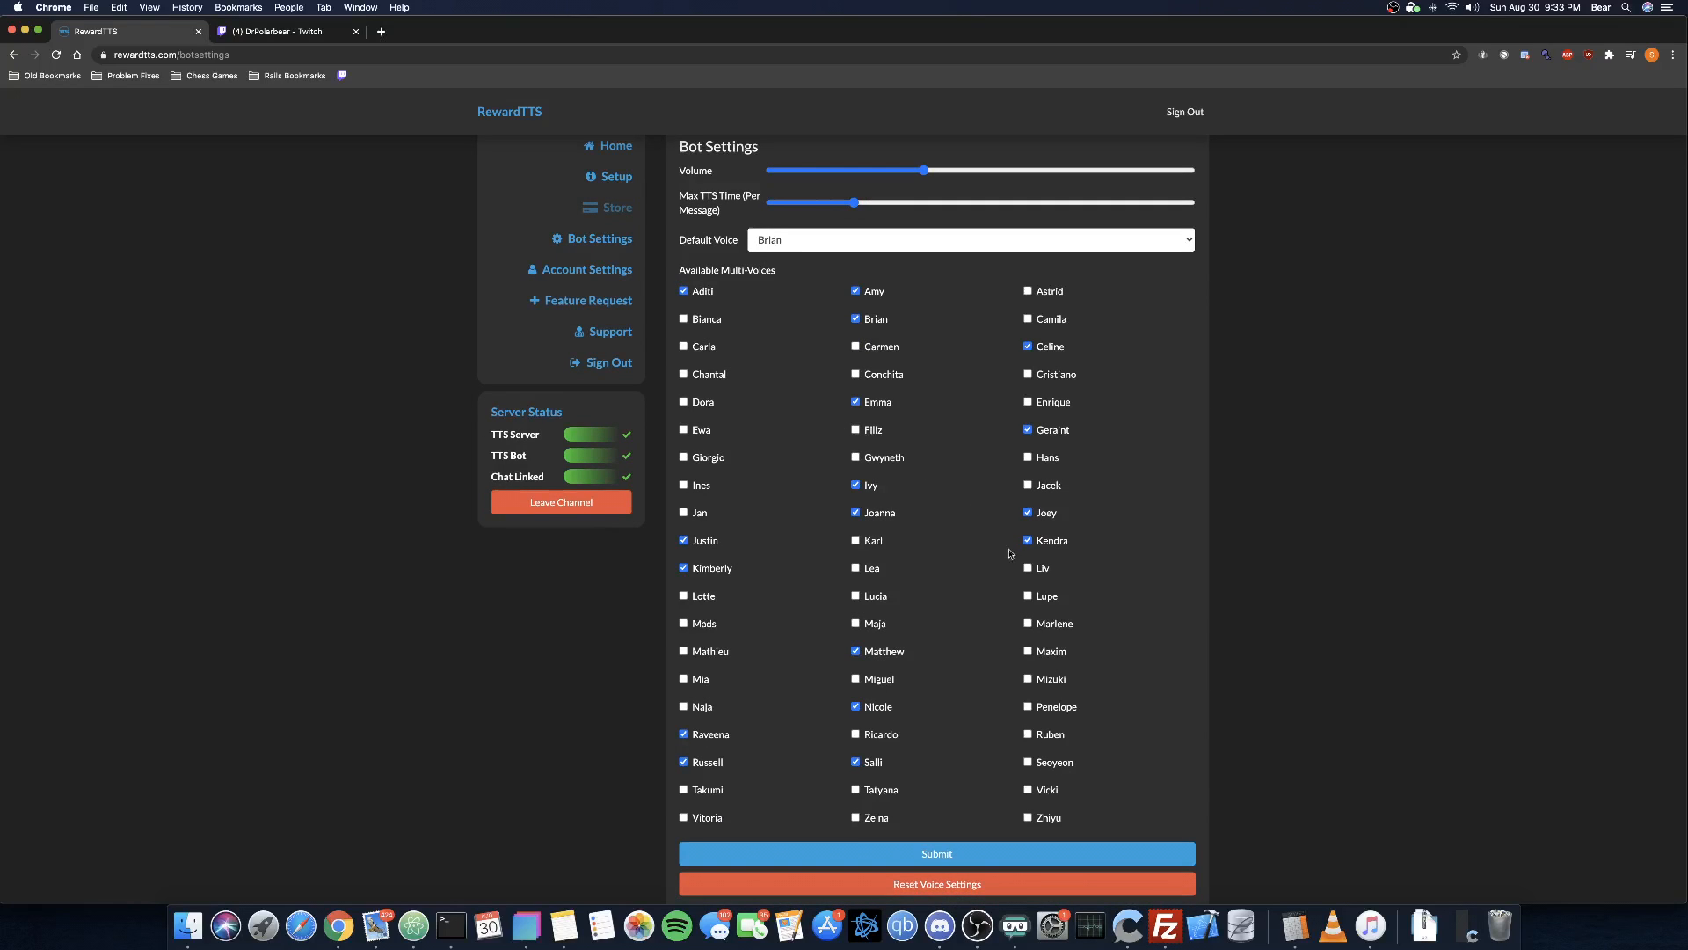
pyautogui.click(840, 240)
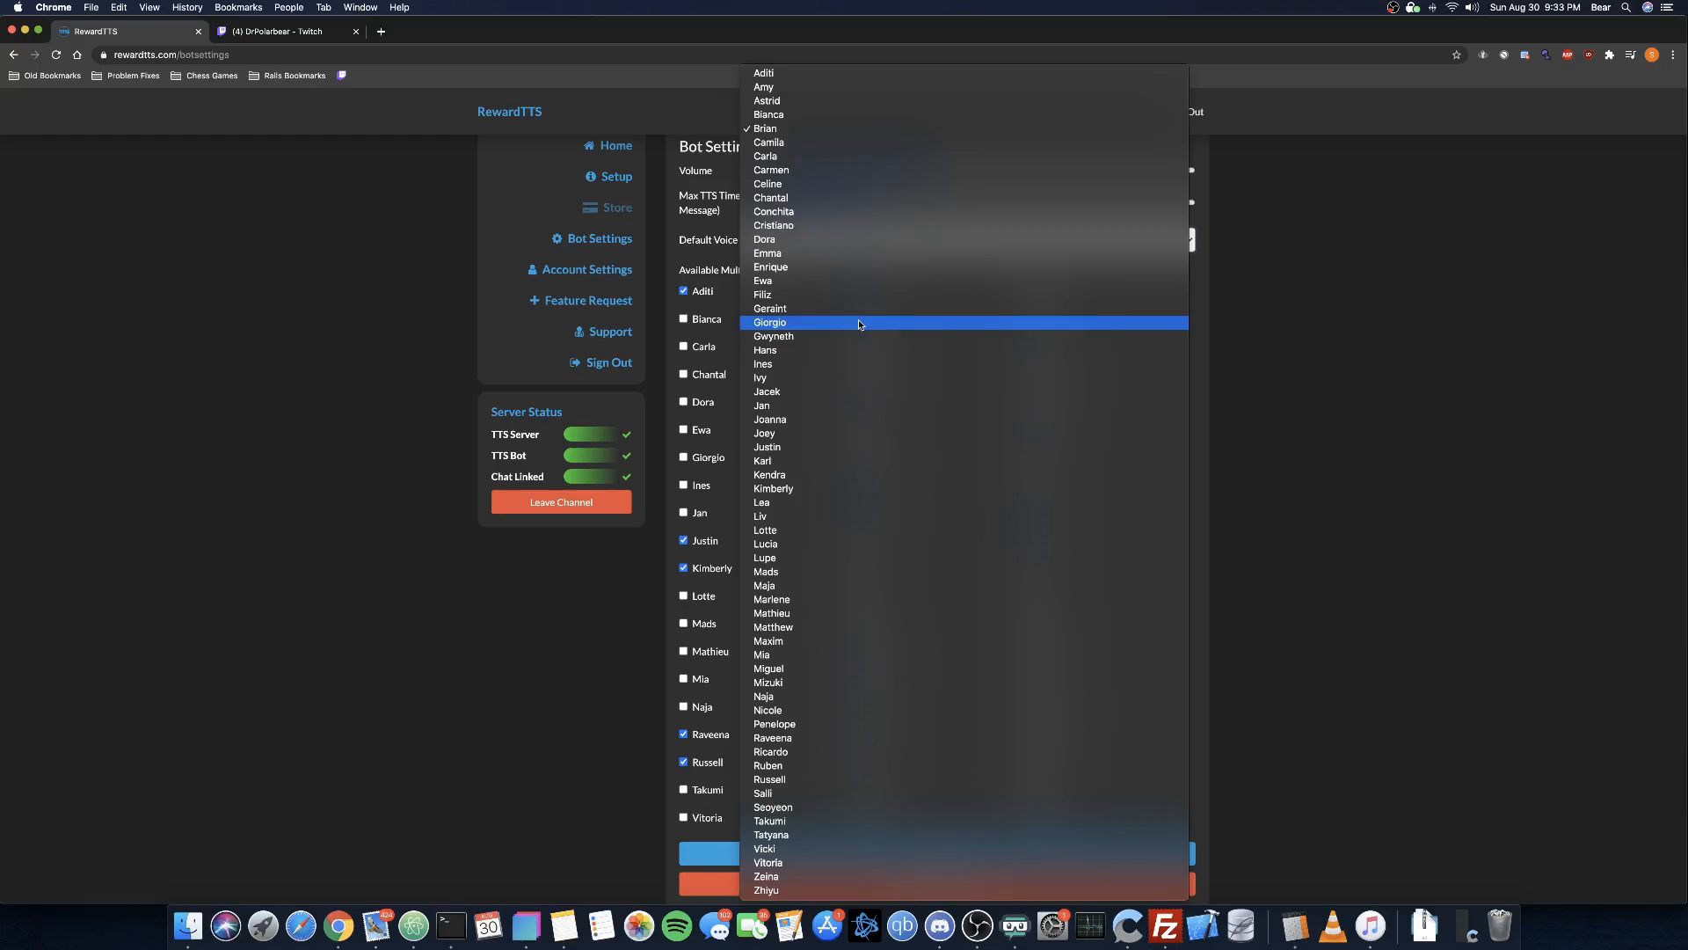
pyautogui.click(1381, 357)
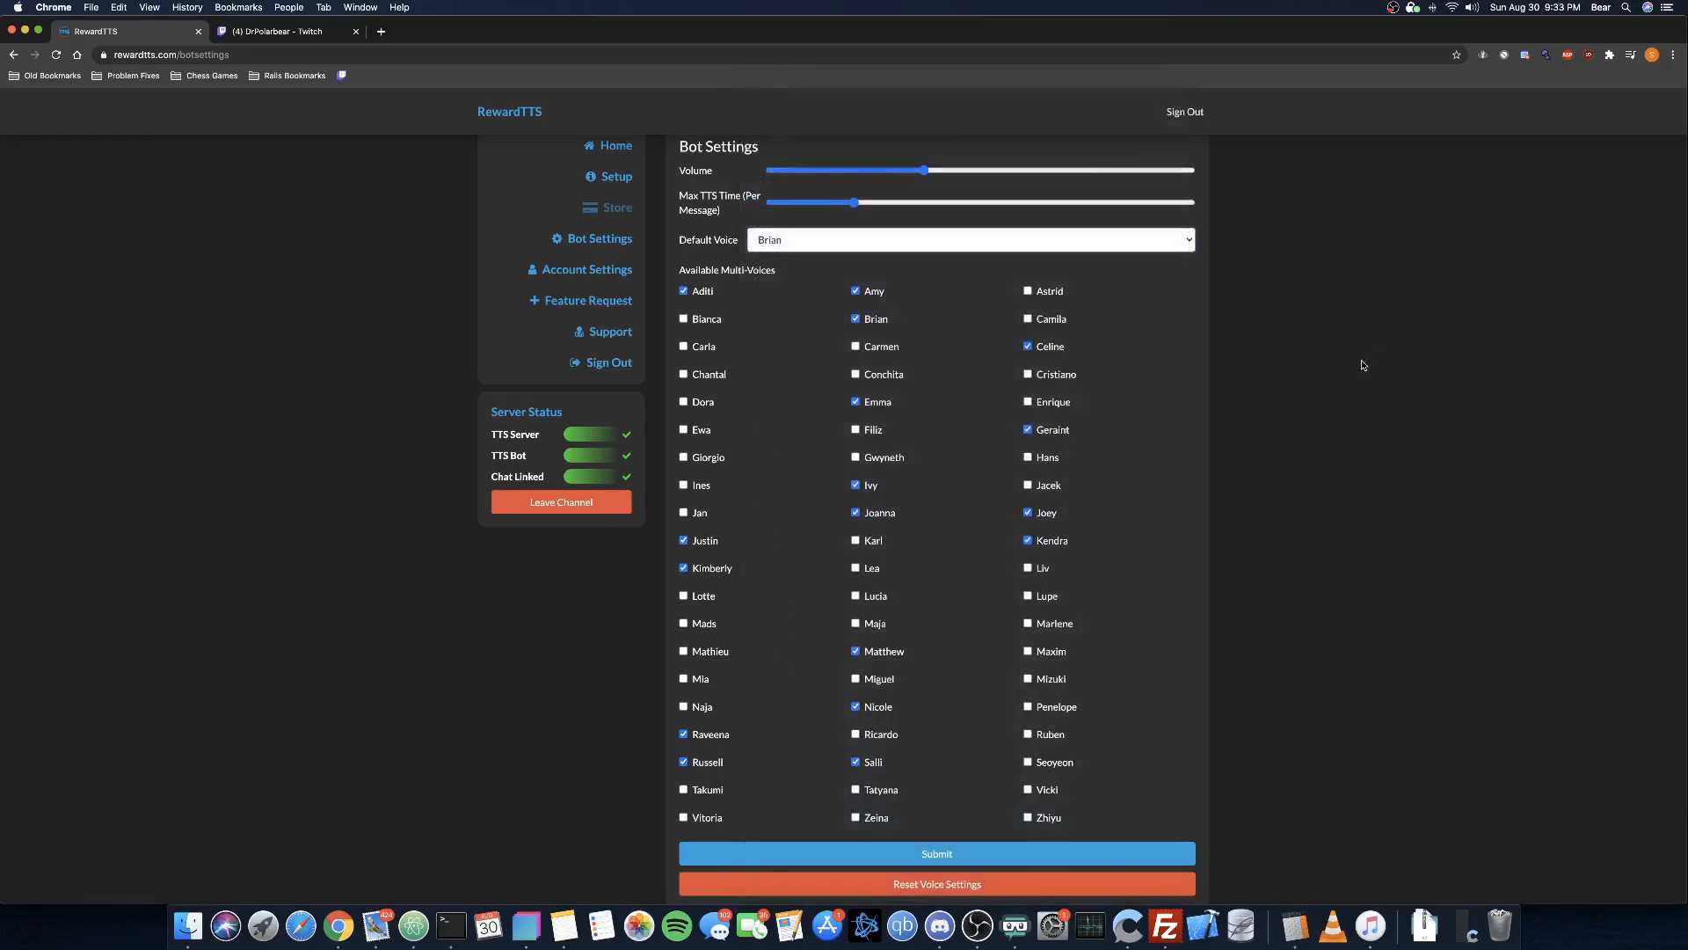
pyautogui.scroll(3, 1259, 396)
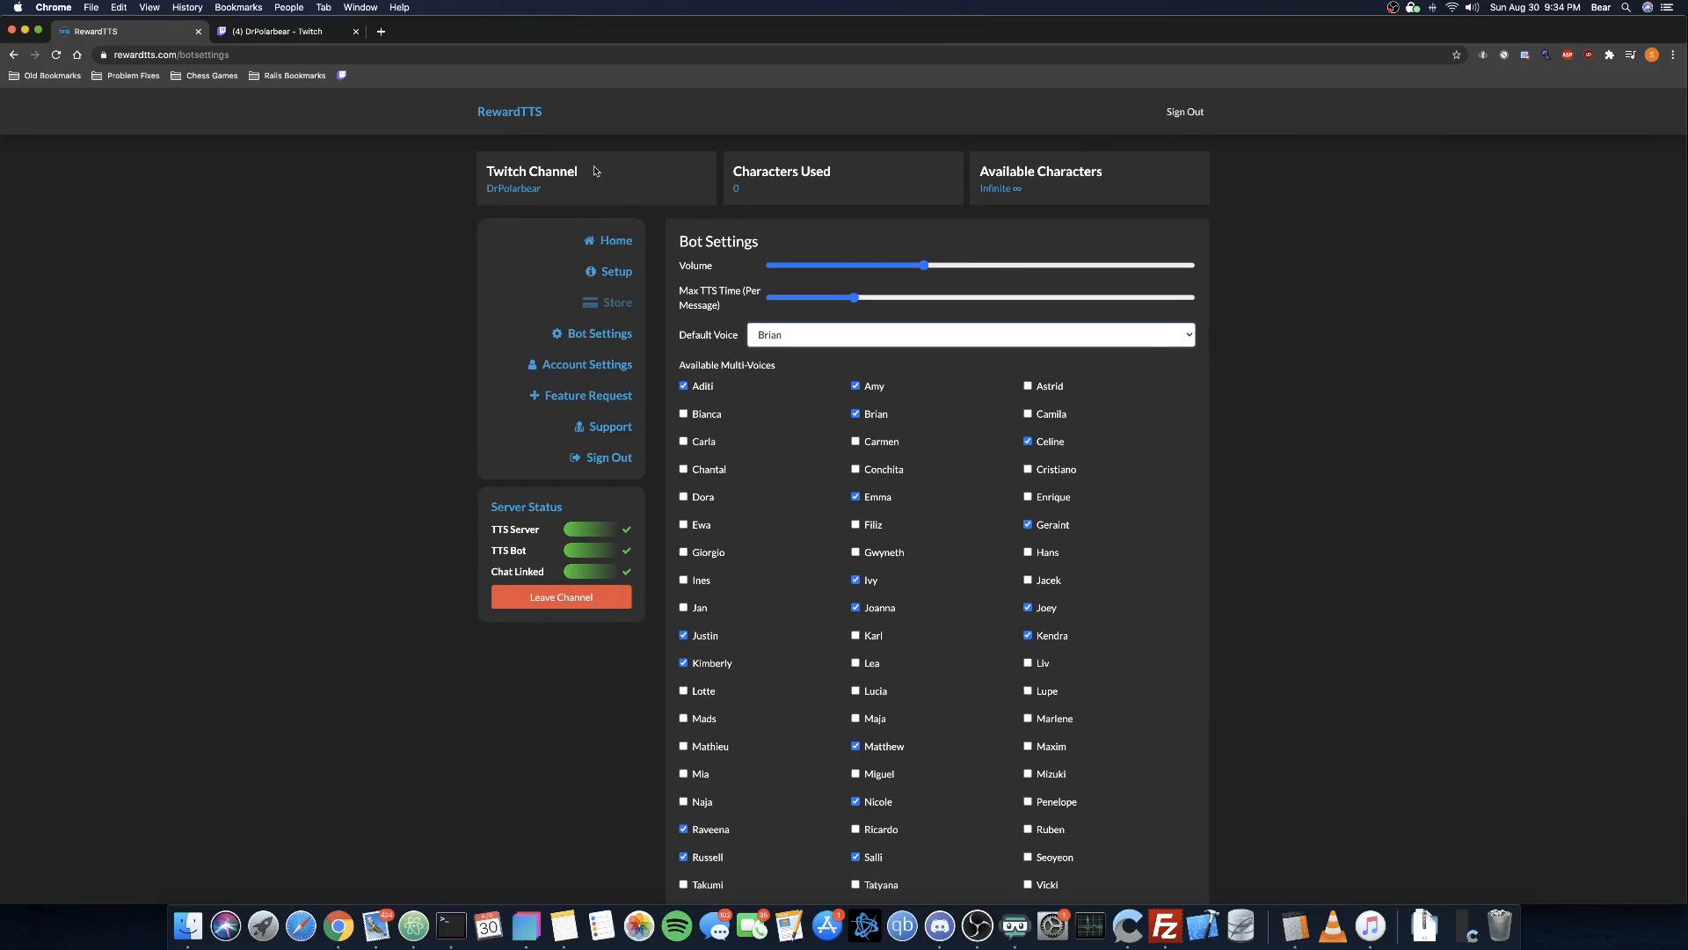
# Step: Sign out of RewardTTS and dismiss the sign-out notice
pyautogui.click(1203, 116)
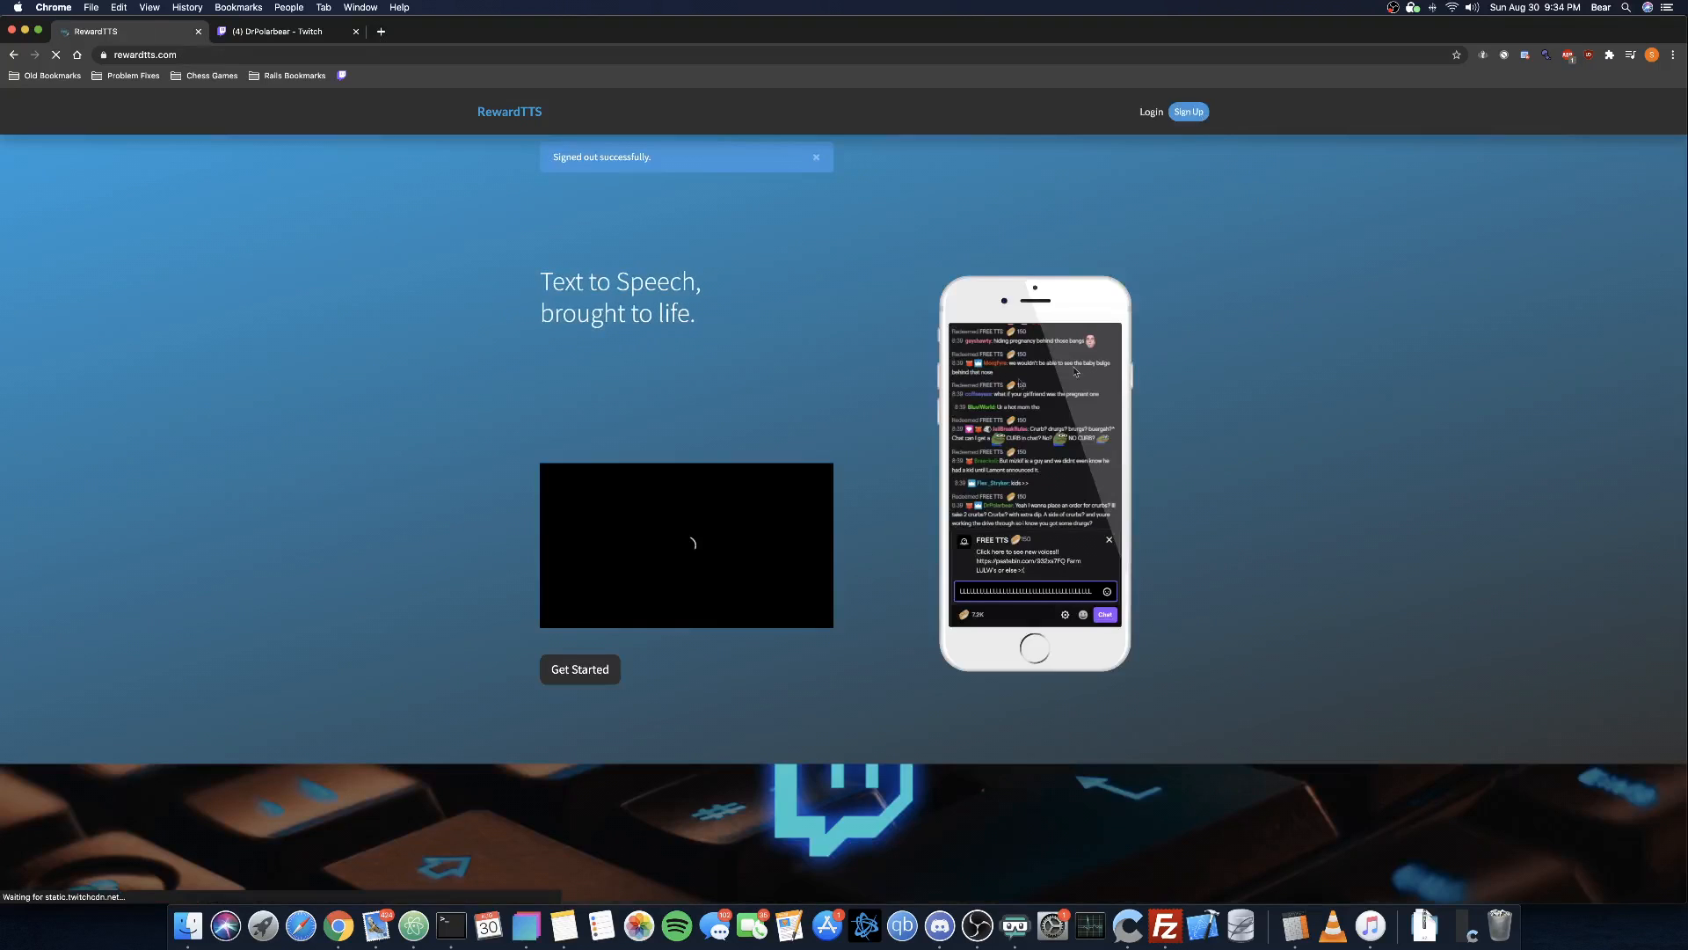
pyautogui.click(816, 159)
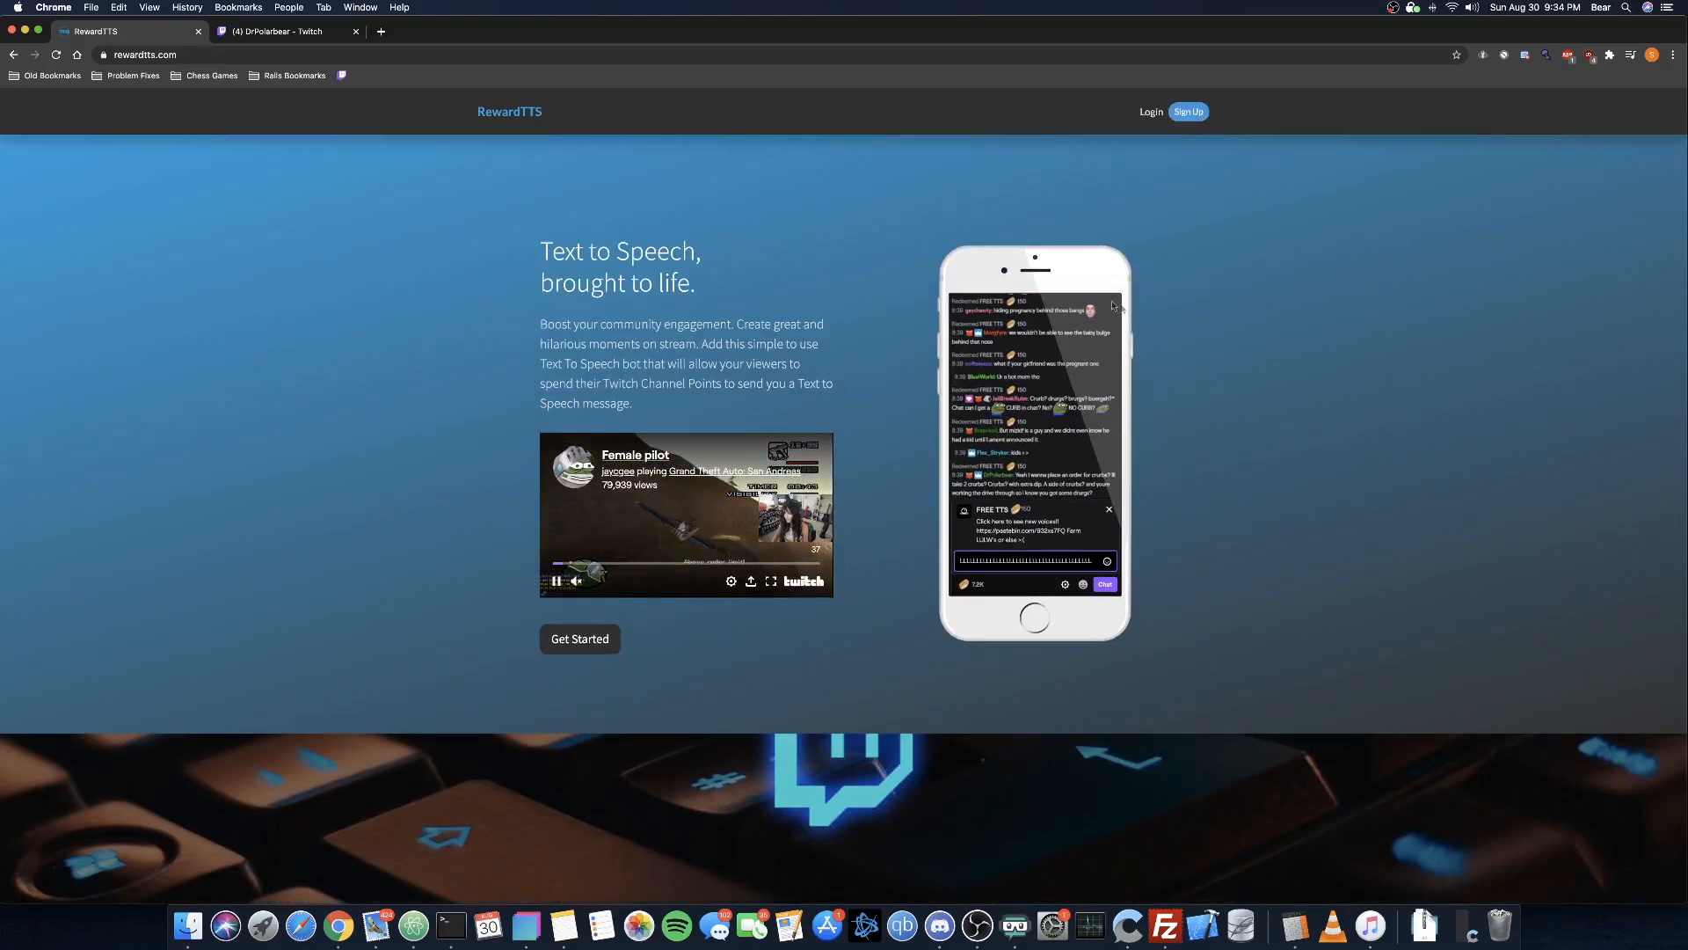